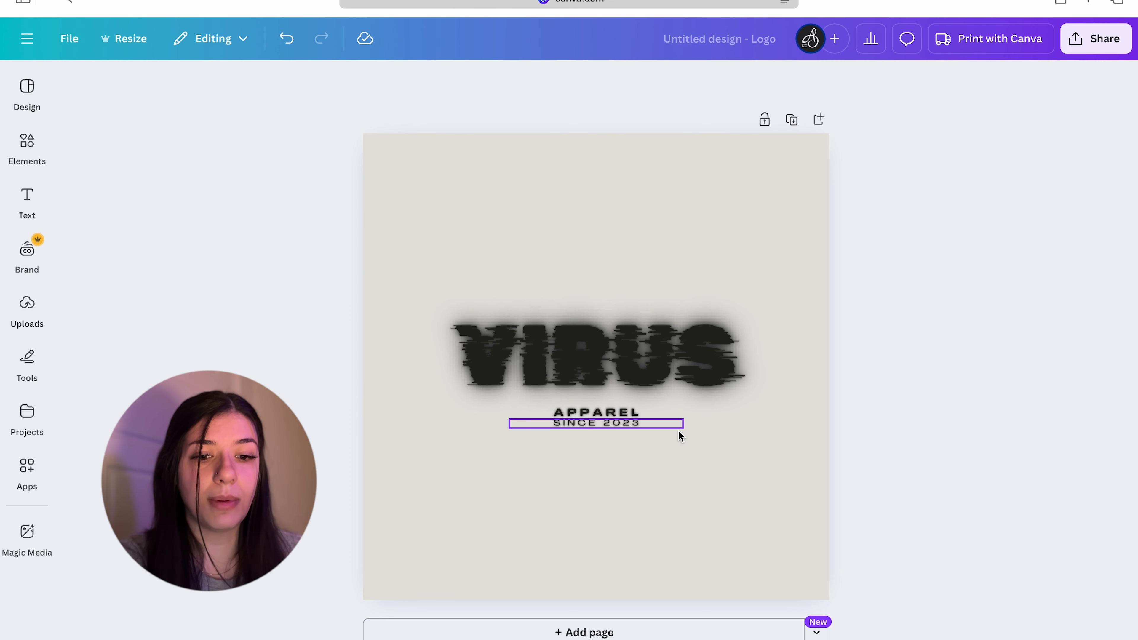
scroll(679, 437, "up", 3)
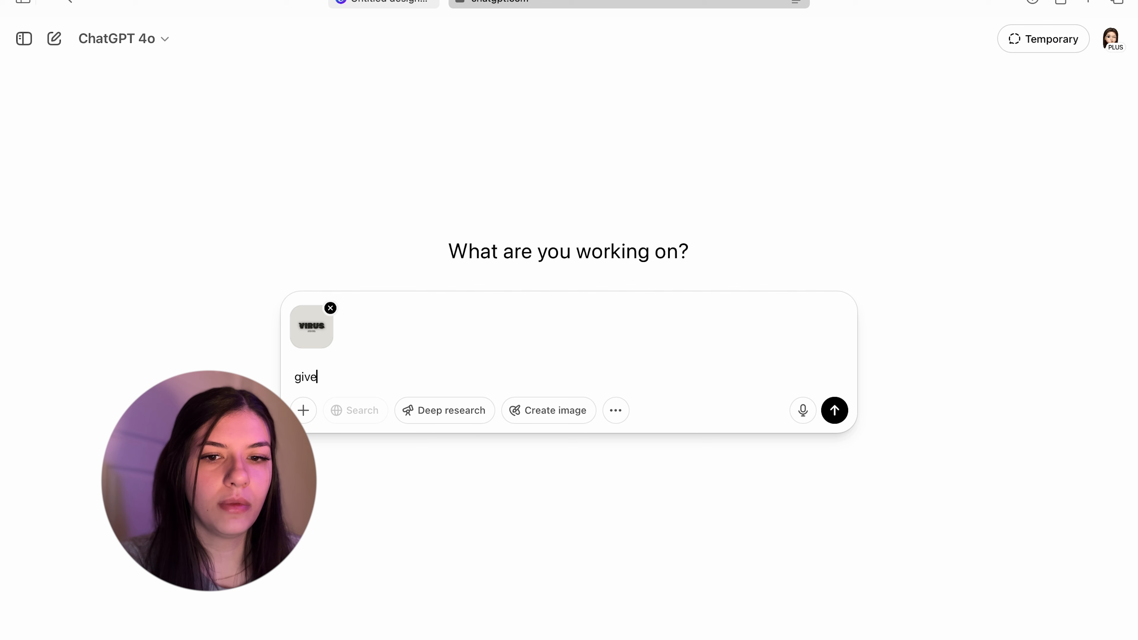
Step: Ask ChatGPT to "give us a brand brief or tell us about this brand (this is the logo) based on this logo"
type("us a brand ")
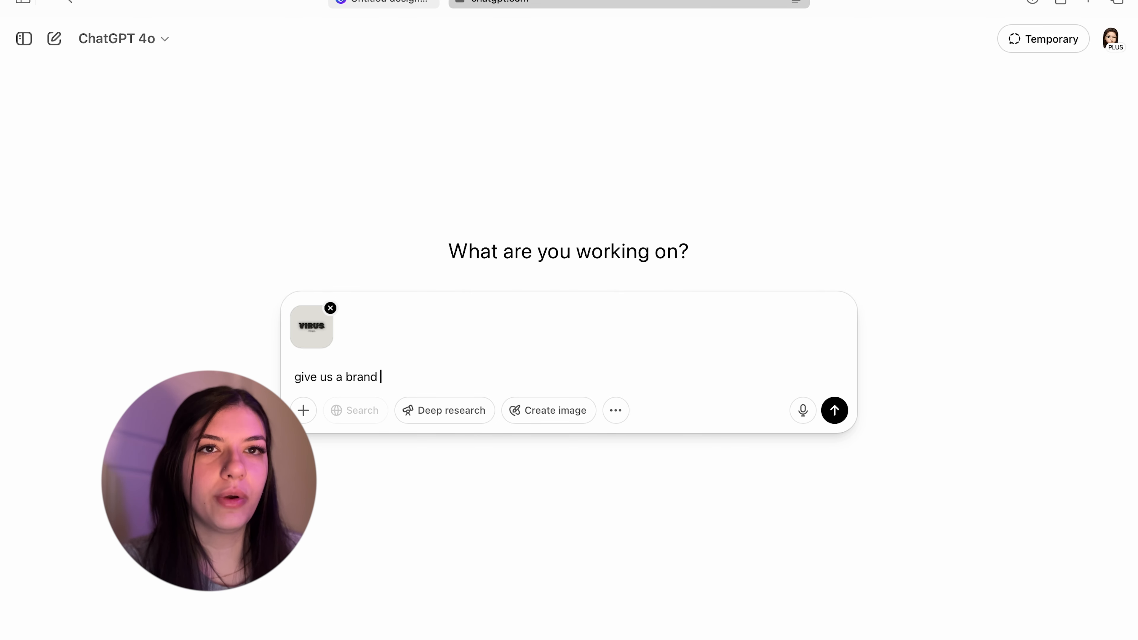
type("brief or tell us about this brand (t")
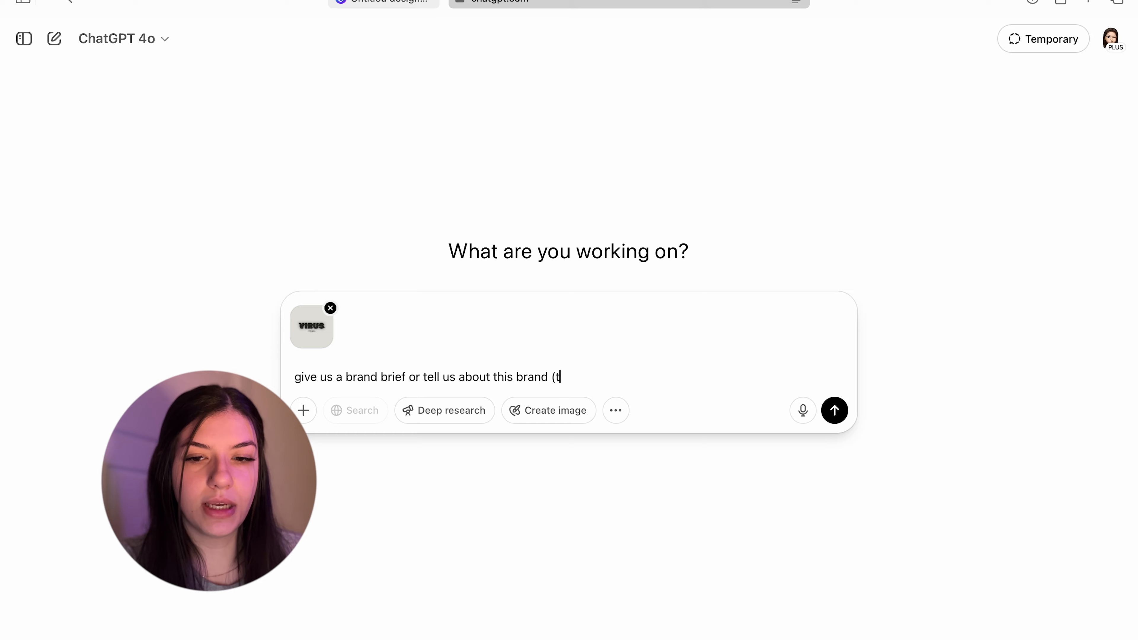
type("his is the logo) based on this logo")
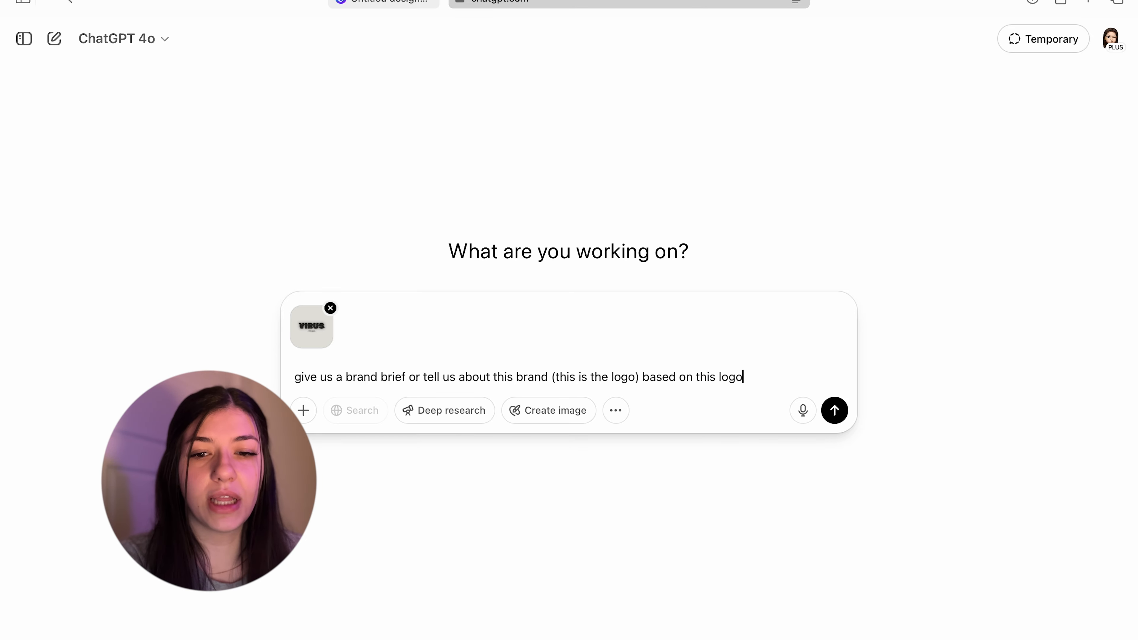
key("Return")
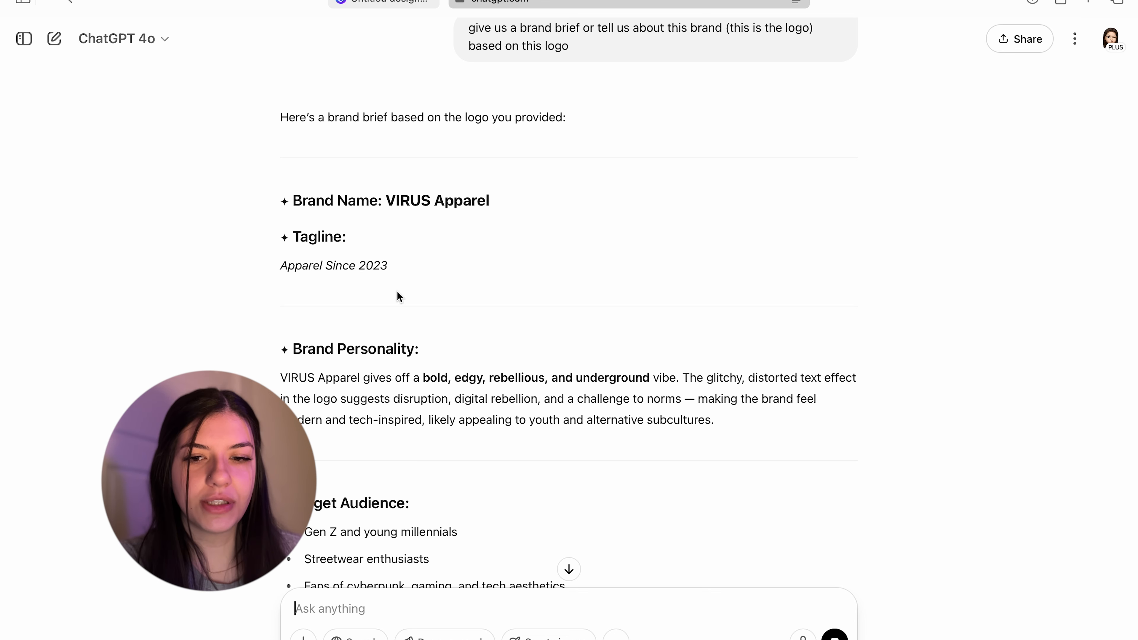
Step: Read through the generated brand brief, including brand personality, target audience, brand values, visual identity and tone of voice
scroll(397, 290, "down", 4)
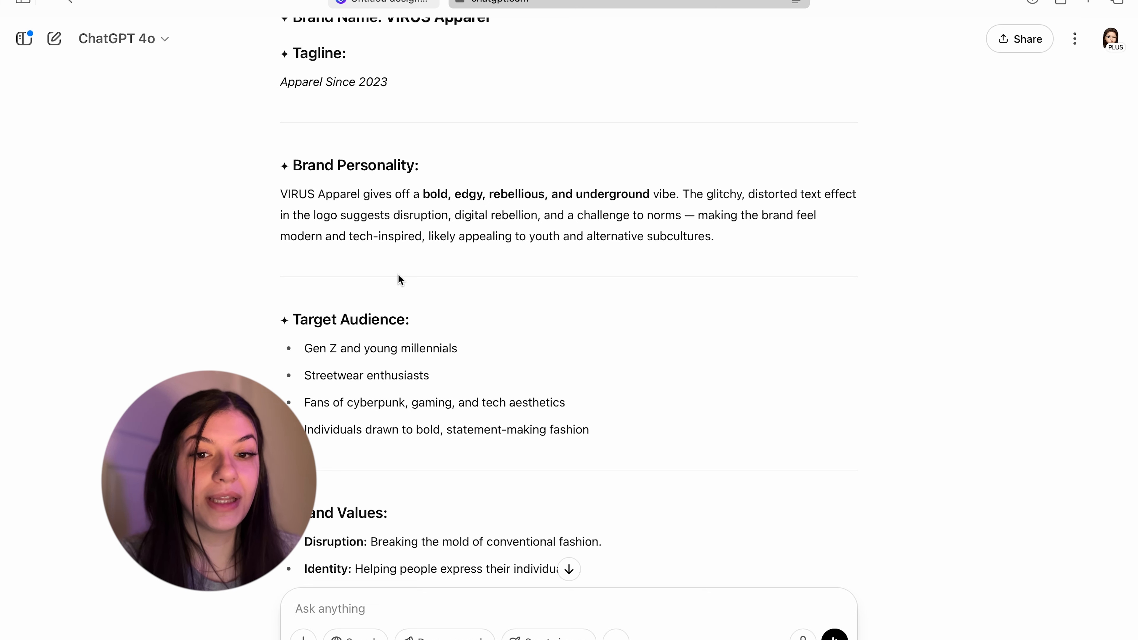
scroll(400, 279, "down", 3)
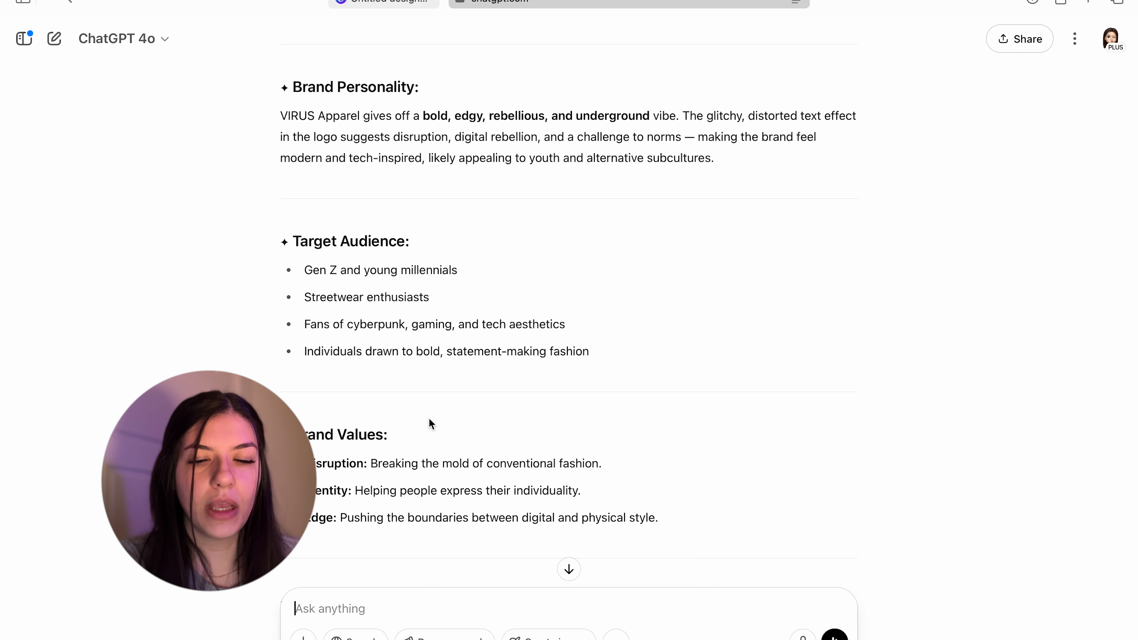
scroll(431, 423, "down", 2)
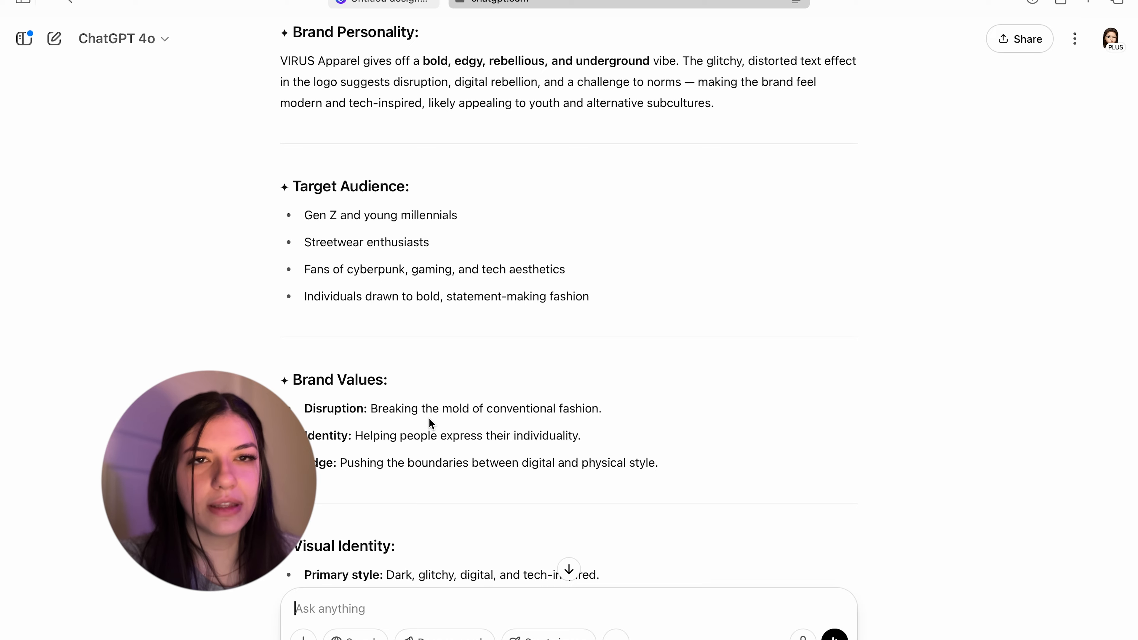
scroll(430, 423, "down", 5)
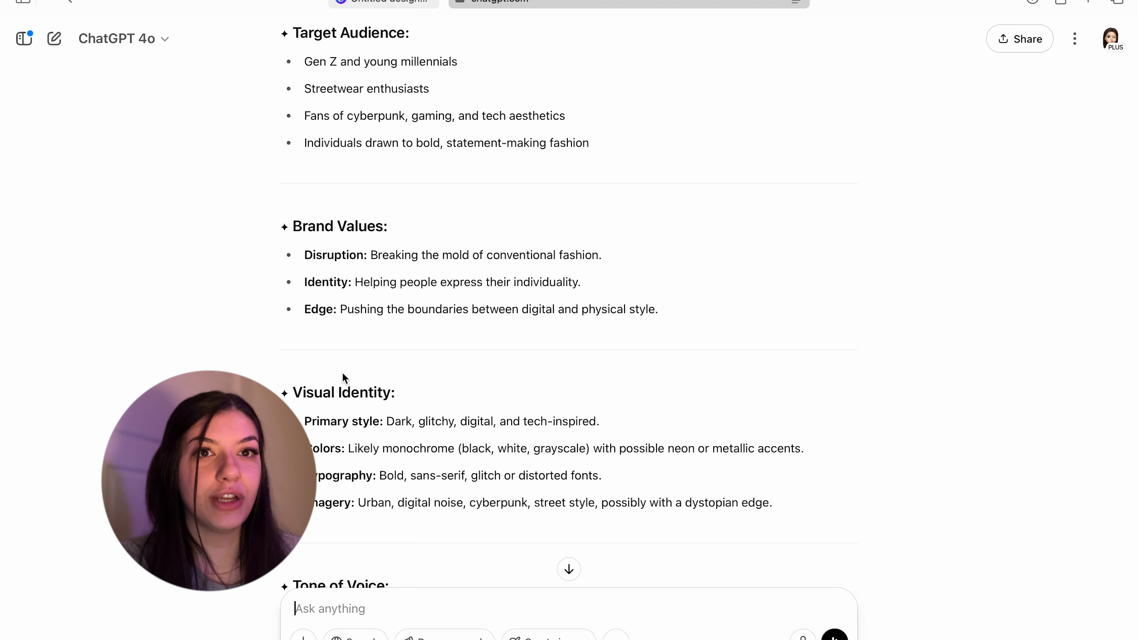
scroll(343, 377, "down", 3)
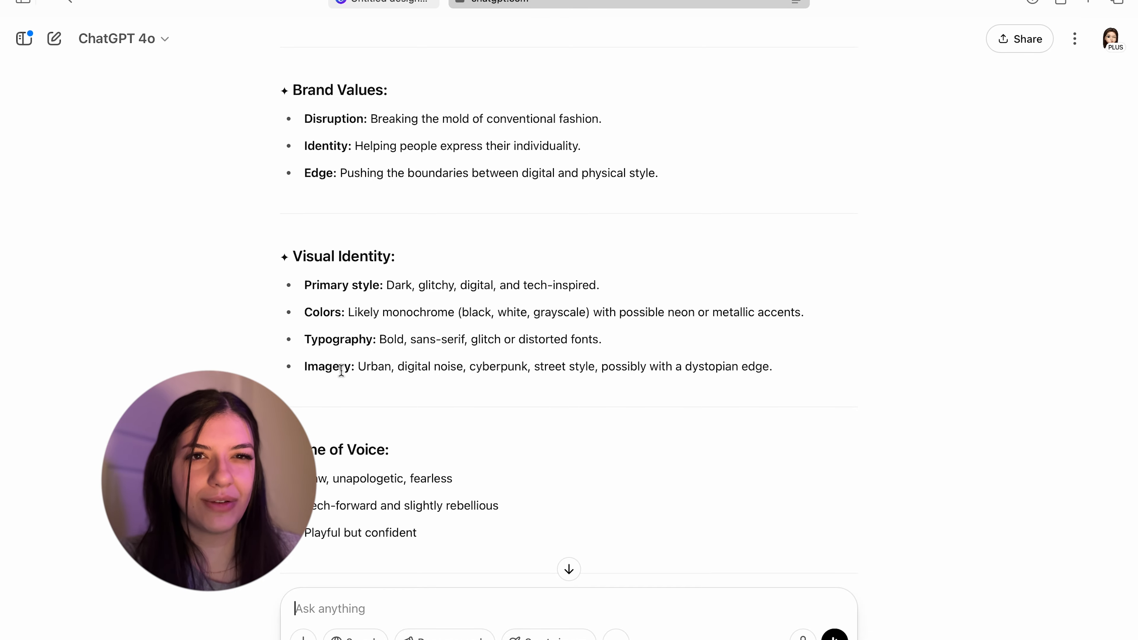
scroll(341, 370, "down", 7)
scroll(343, 374, "up", 2)
scroll(343, 377, "up", 10)
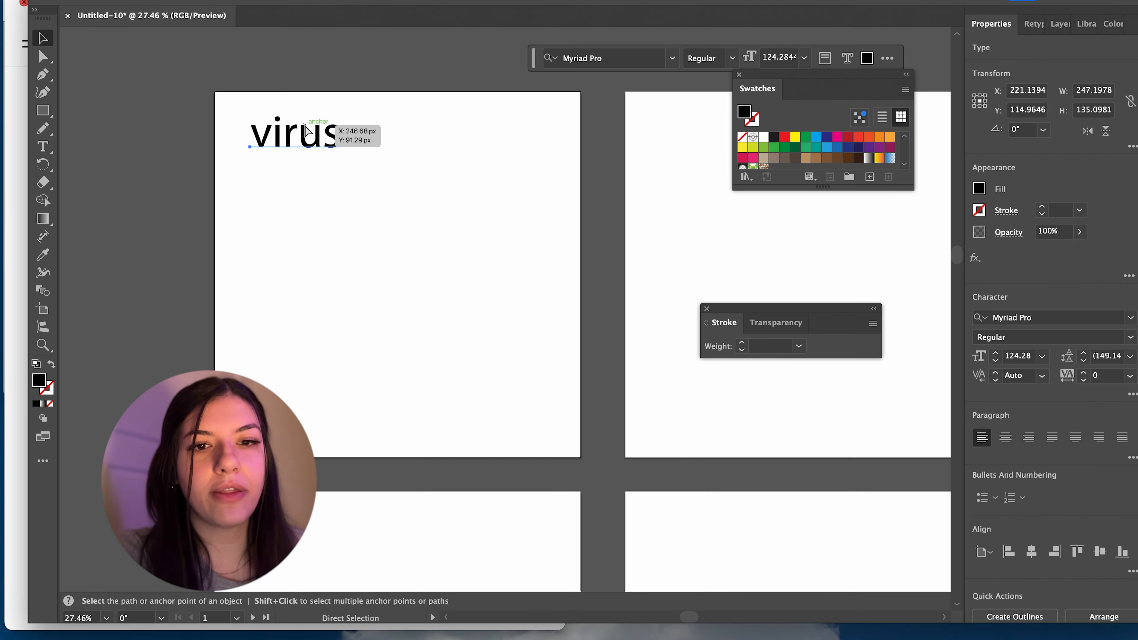
Step: Switch to Illustrator and duplicate the word "virus" on the first artboard until two columns of six copies are laid out
left_click_drag(291, 134, 291, 228)
key("super+a")
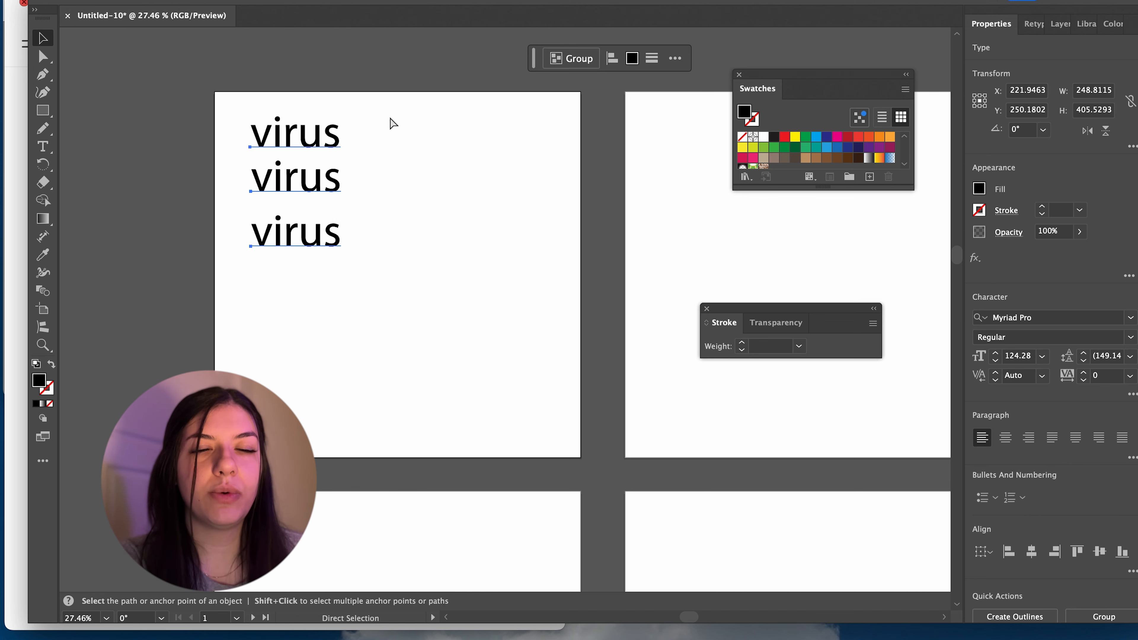
key("super+c")
key("super+v")
left_click_drag(477, 274, 478, 148)
key("super+v")
key("super+v")
left_click_drag(509, 311, 513, 343)
left_click(394, 292)
scroll(394, 293, "up", 2)
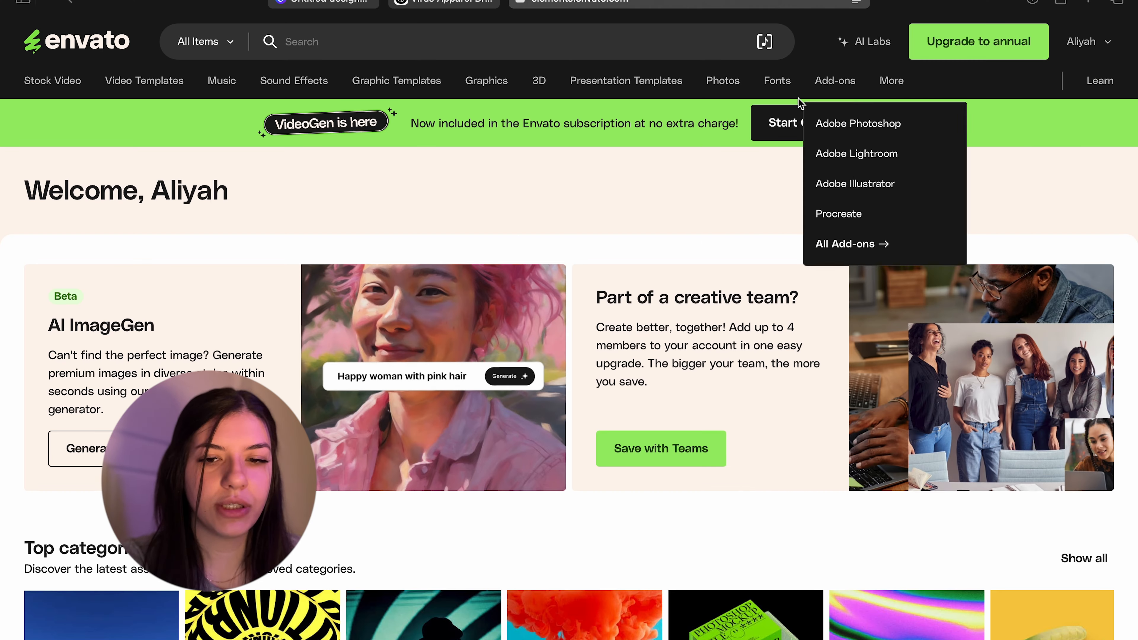
Step: Switch to Envato's font library, filter it to Sans-Serif and browse the results for bold logo typefaces
mouse_move(796, 86)
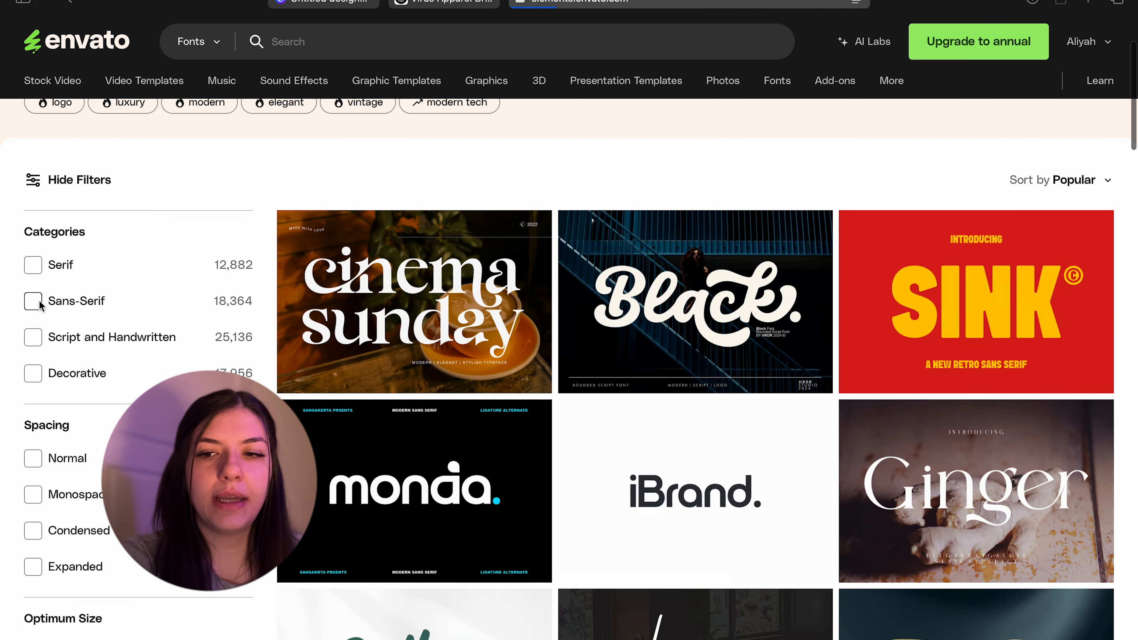
left_click(37, 302)
scroll(463, 310, "down", 5)
scroll(462, 314, "down", 7)
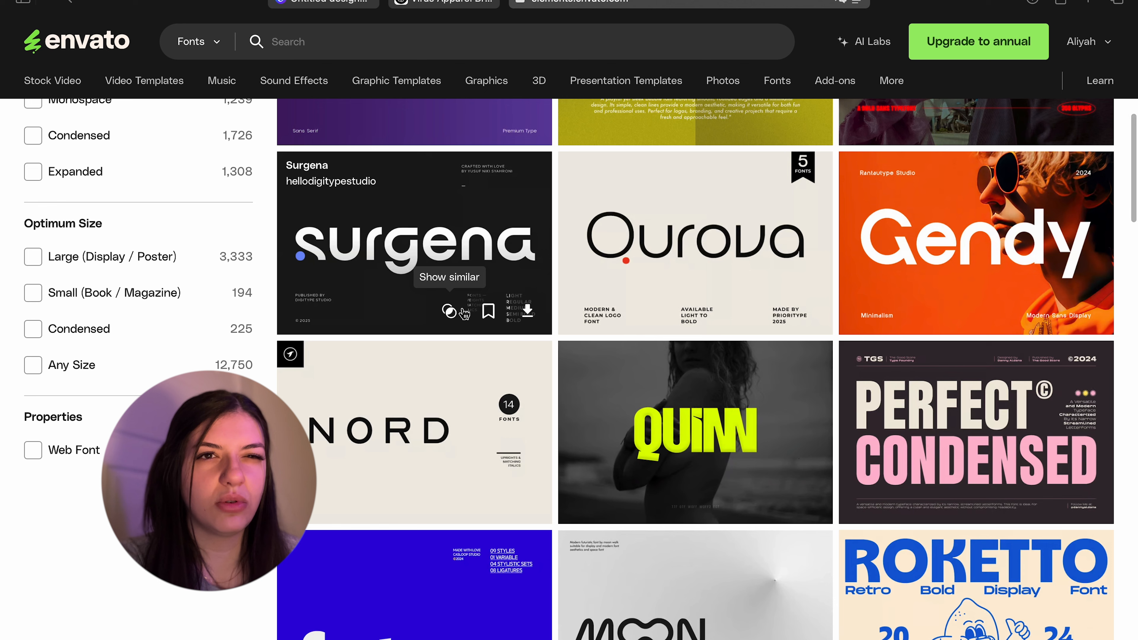
scroll(464, 314, "up", 1)
scroll(464, 313, "up", 12)
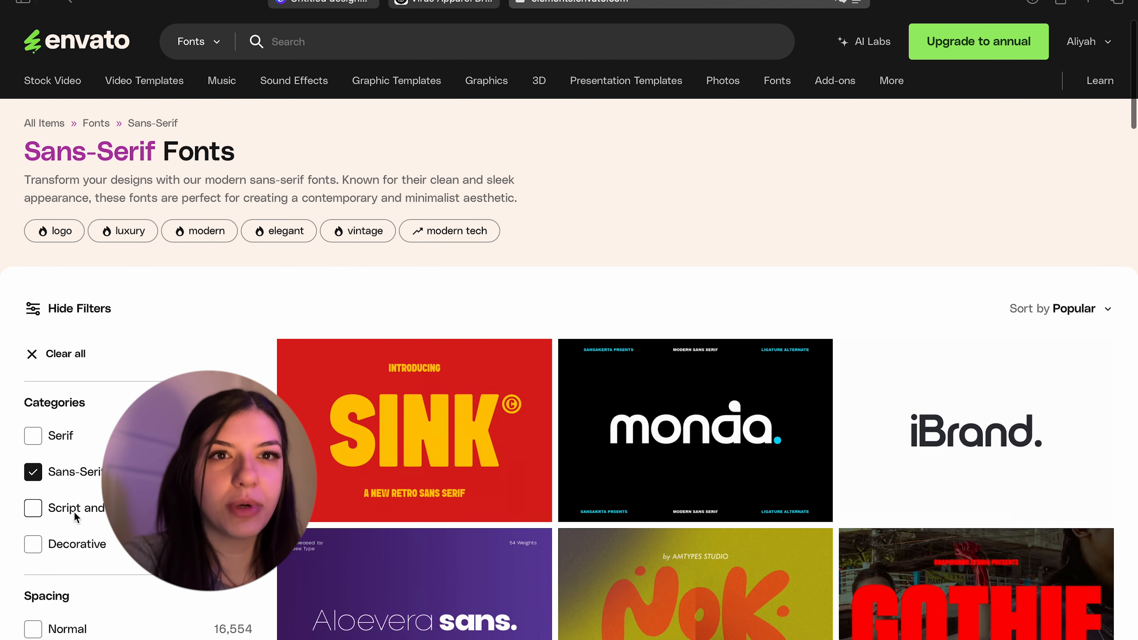
scroll(74, 511, "down", 2)
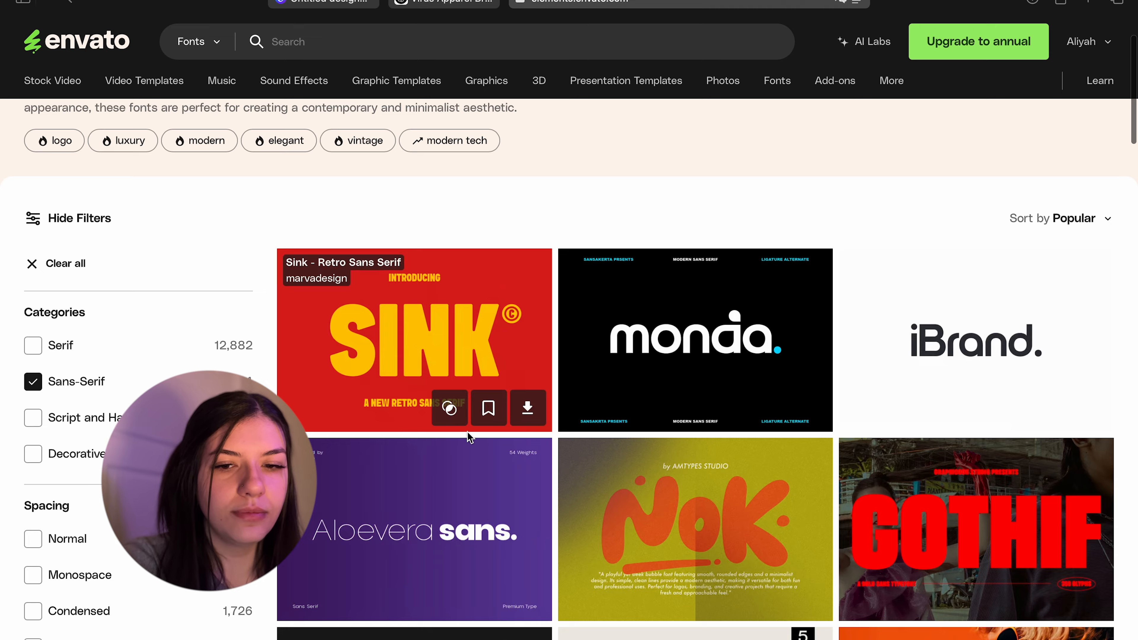
scroll(468, 437, "down", 10)
Step: Download the font in the tile beside Roketto in the Sans-Serif results
left_click(806, 311)
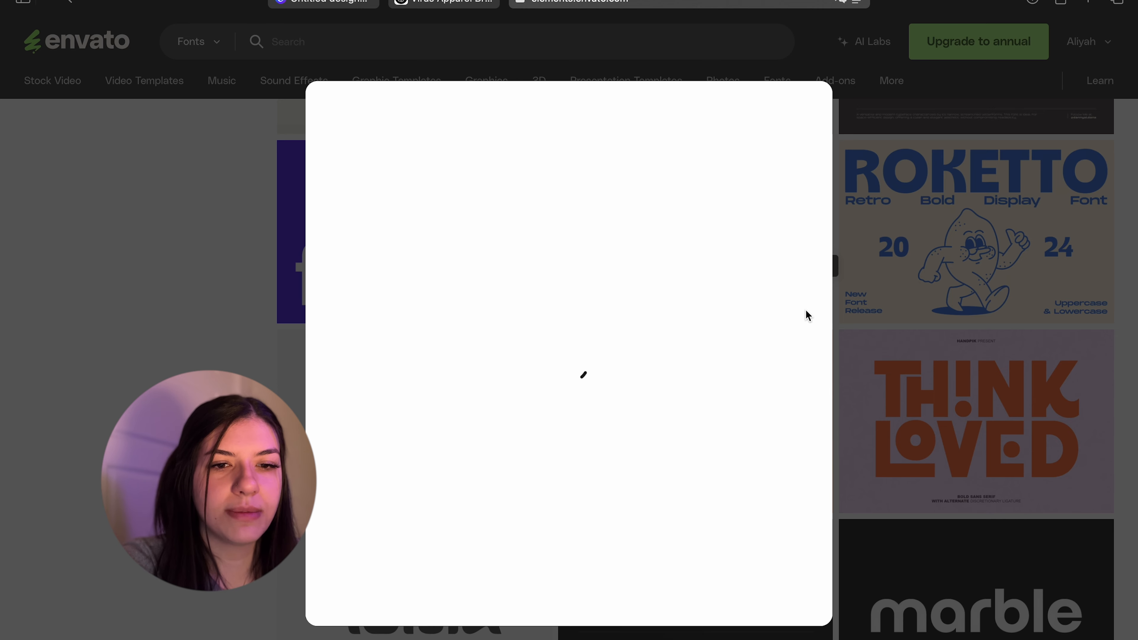
left_click(417, 392)
left_click(452, 493)
Step: Download the "Roma - Logo Font" from the Sans-Serif results
scroll(452, 493, "down", 7)
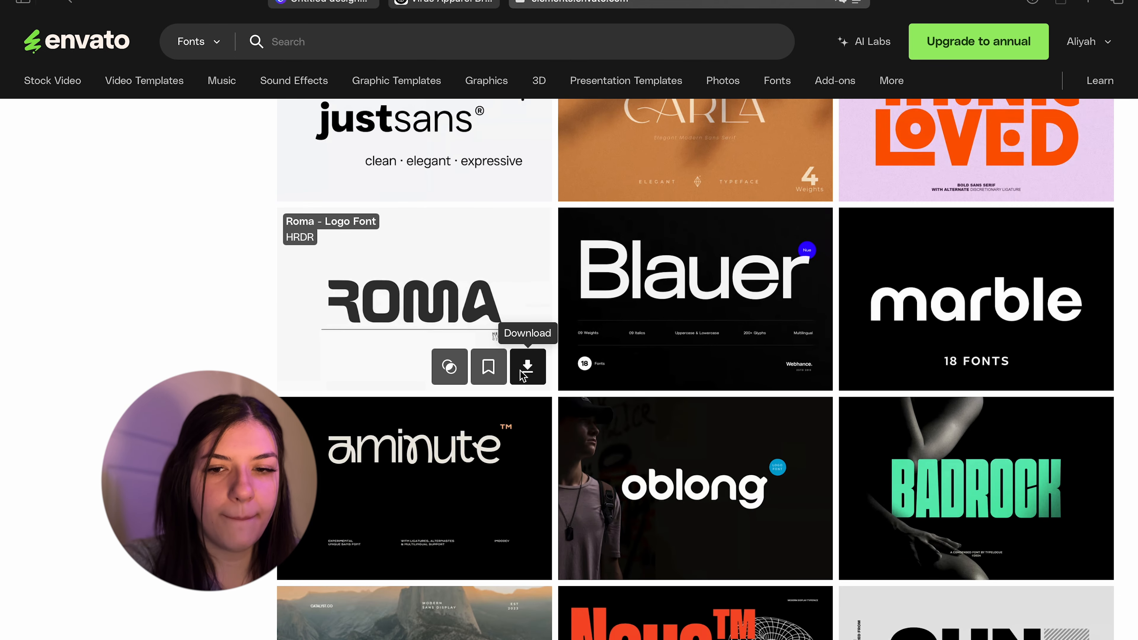
left_click(523, 372)
left_click(410, 360)
left_click(466, 471)
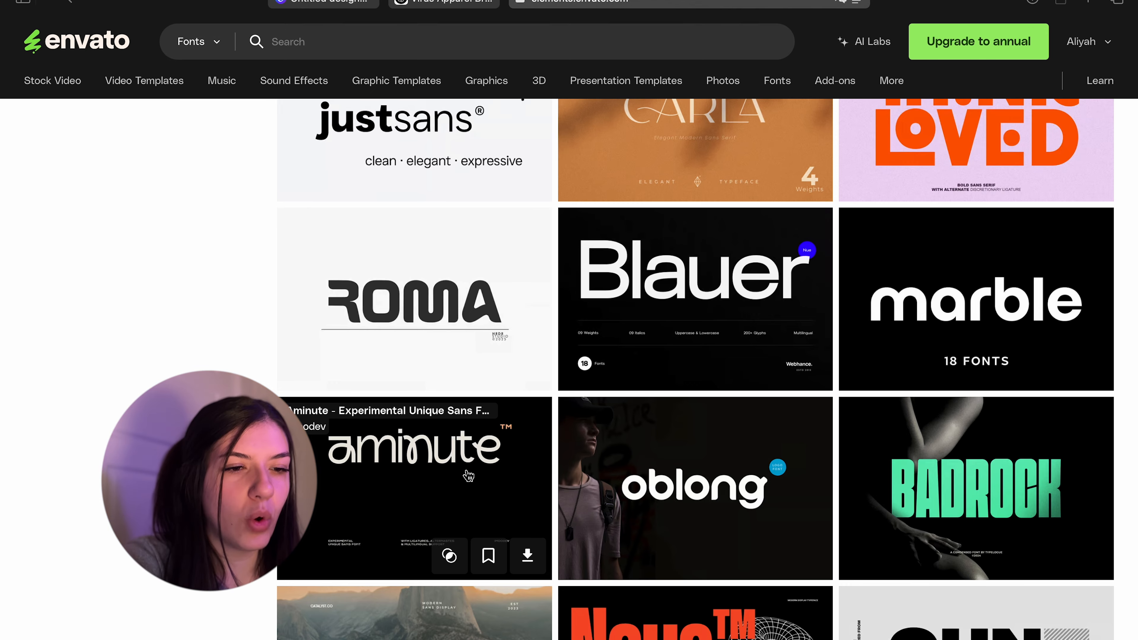
Step: Find the Atelia bold display font further down the Sans-Serif results and download it
scroll(468, 475, "down", 10)
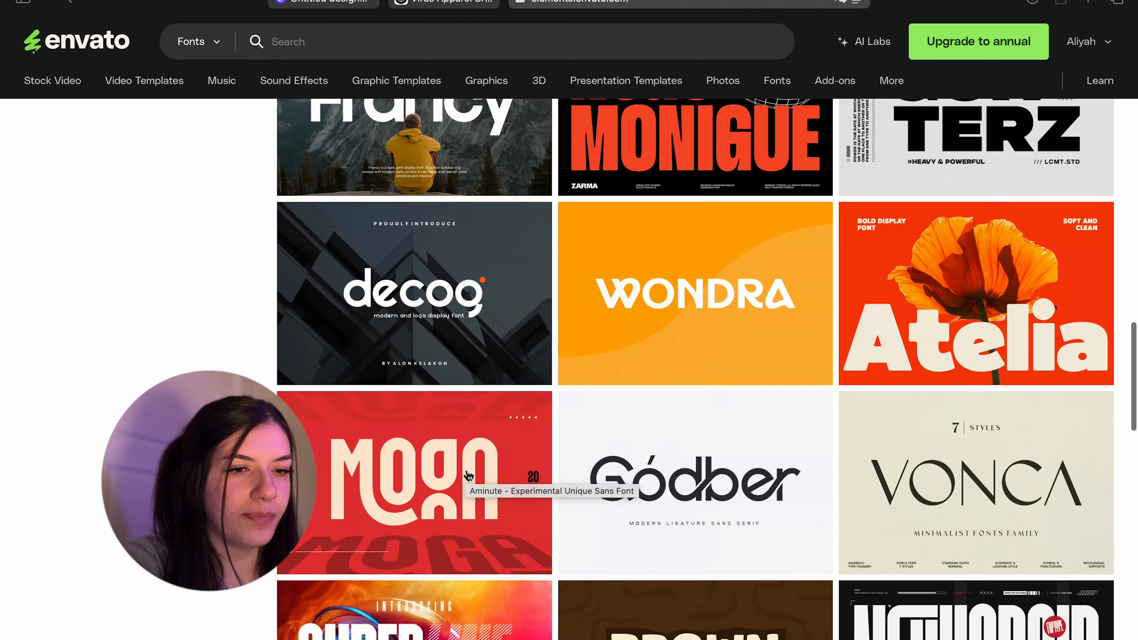
scroll(468, 475, "down", 2)
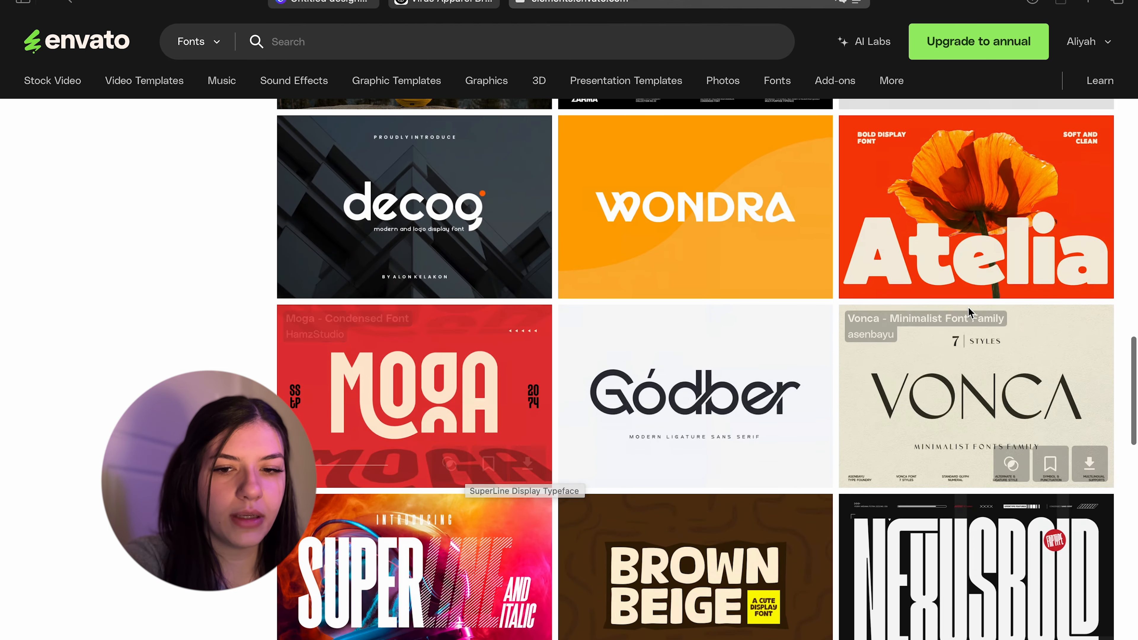
scroll(969, 310, "up", 2)
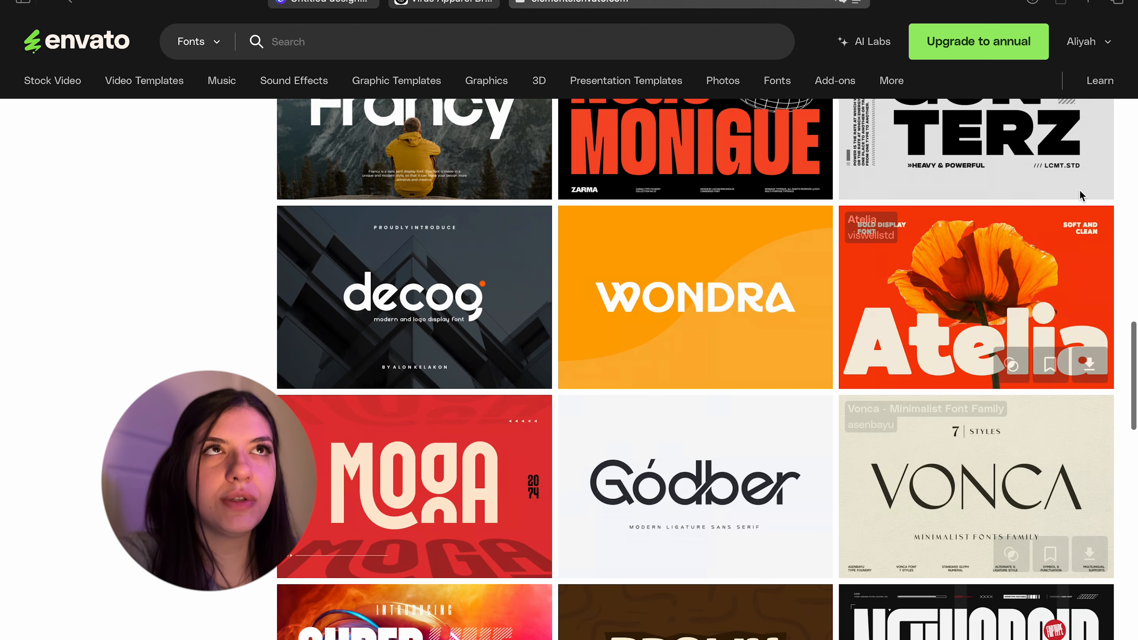
left_click(1087, 371)
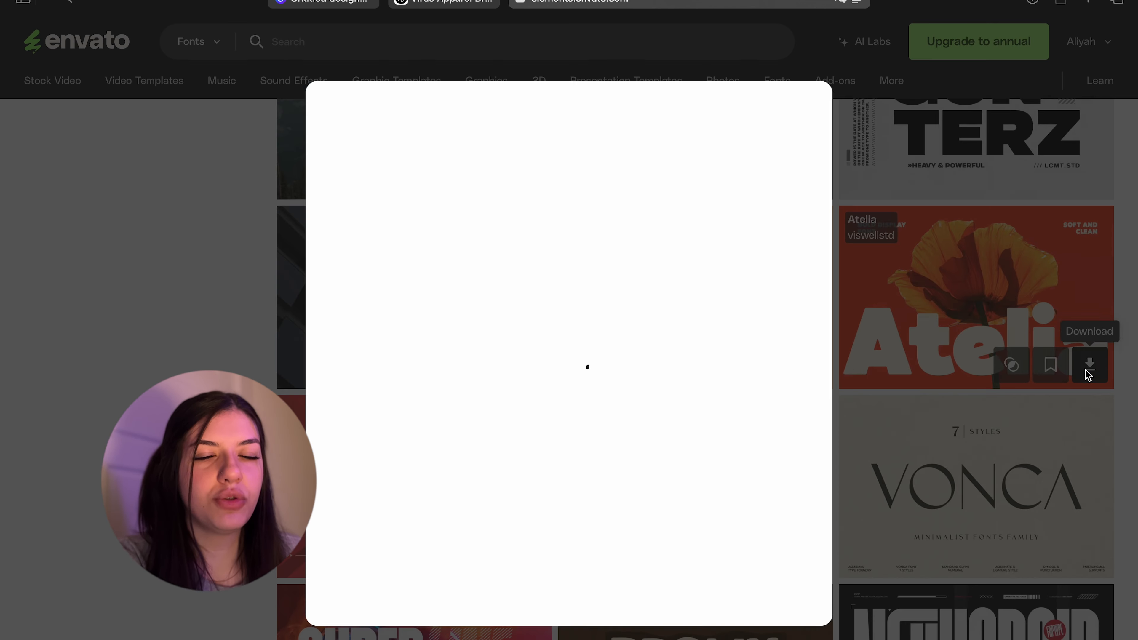
left_click(440, 362)
left_click(475, 488)
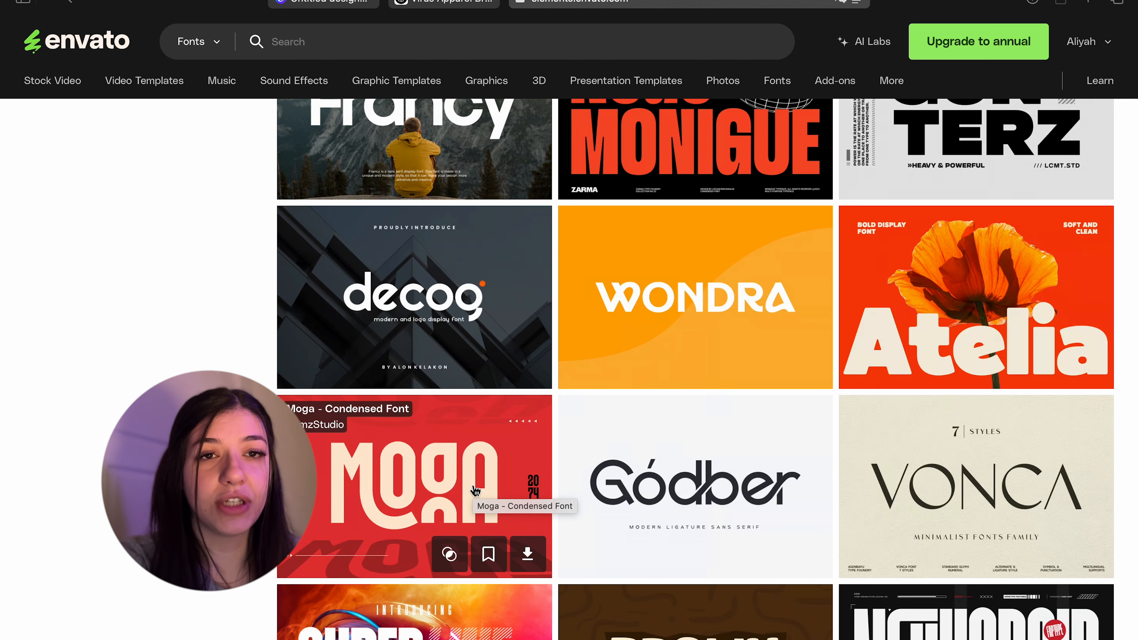
Step: Browse further down the Sans-Serif results for more logo typefaces
scroll(474, 490, "down", 2)
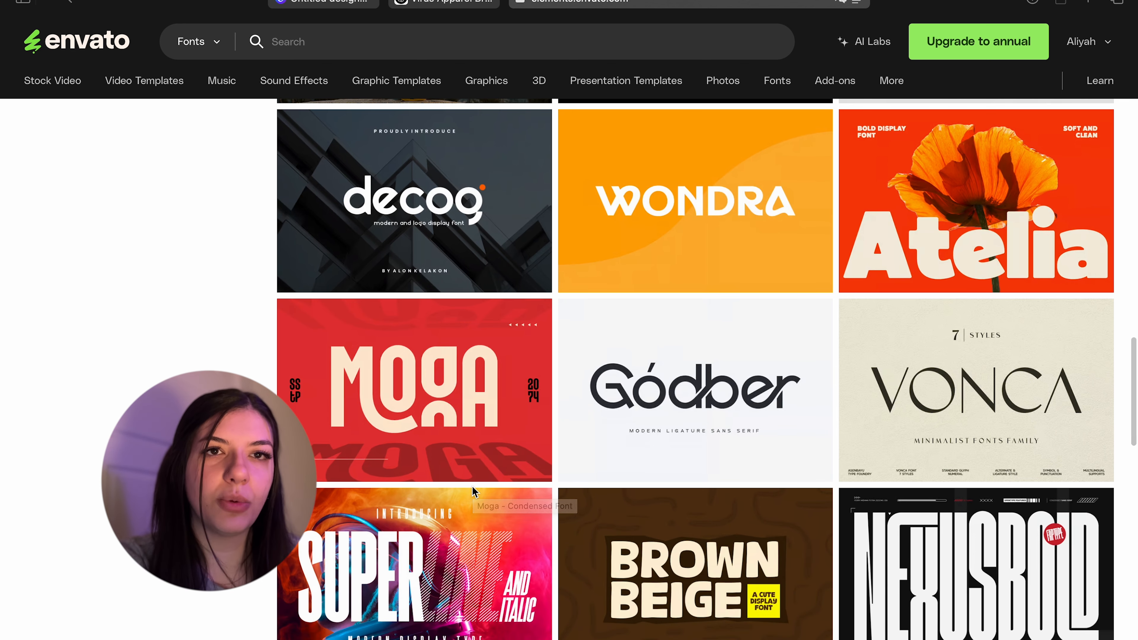
scroll(474, 491, "down", 10)
scroll(472, 486, "down", 14)
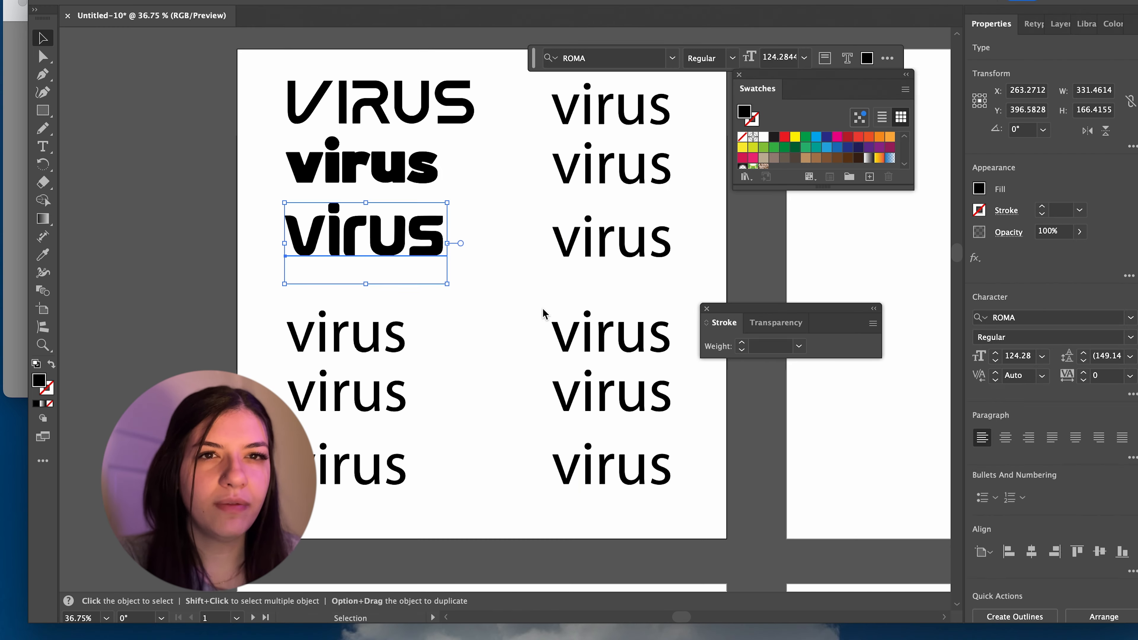
Step: Set the fourth "virus" sample in the first column in Illustrator in a heavy condensed display font
left_click(543, 308)
scroll(497, 300, "up", 2)
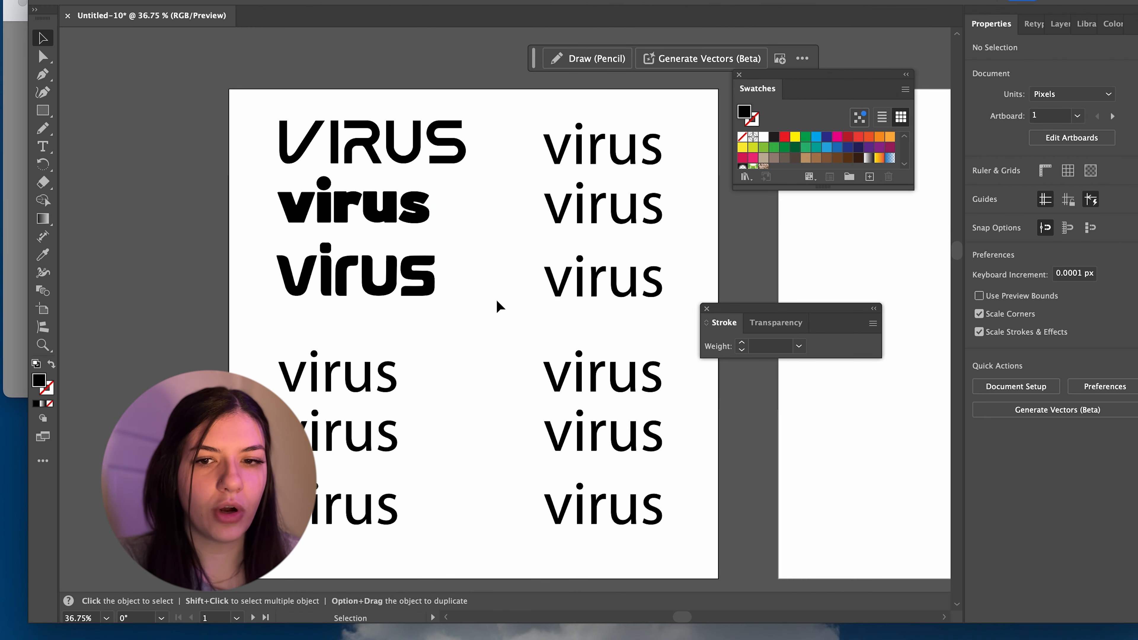
left_click(358, 375)
left_click(1104, 317)
type("branch")
left_click(985, 483)
Step: Give the last two samples of the first column different display fonts and set the second column's first sample in Chreed
left_click(391, 431)
left_click(1050, 316)
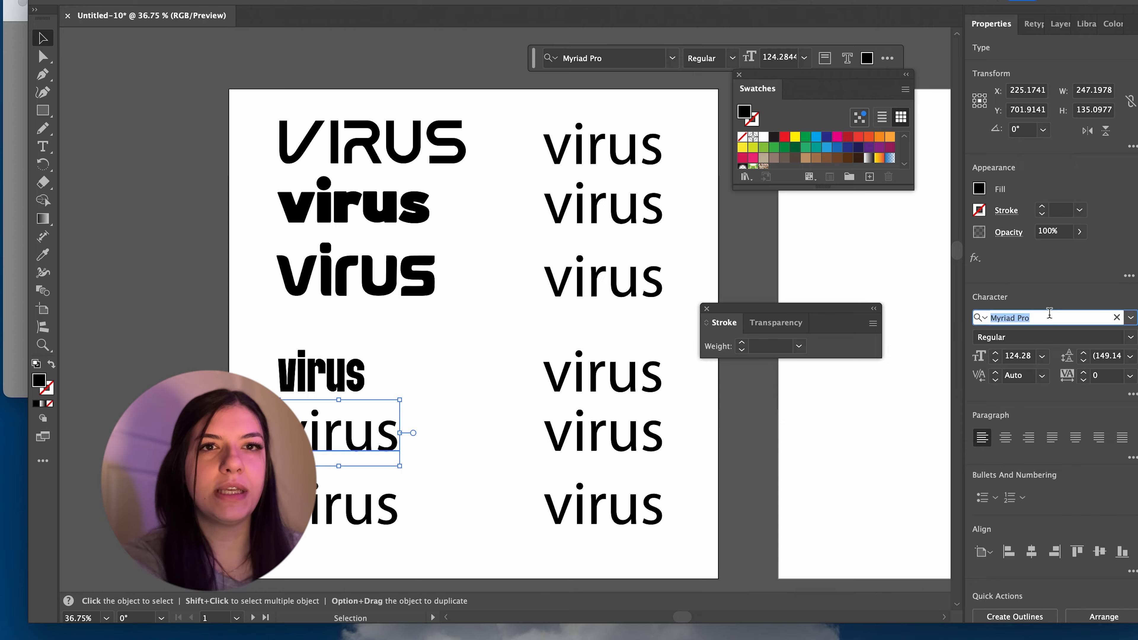
type("mada")
left_click(358, 504)
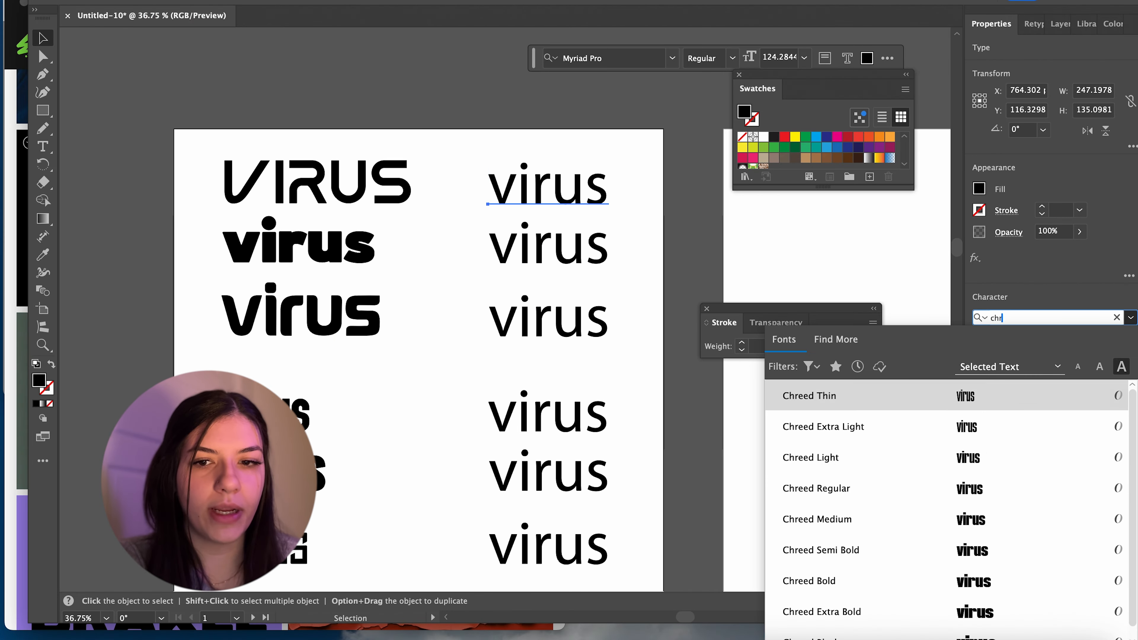
left_click(971, 457)
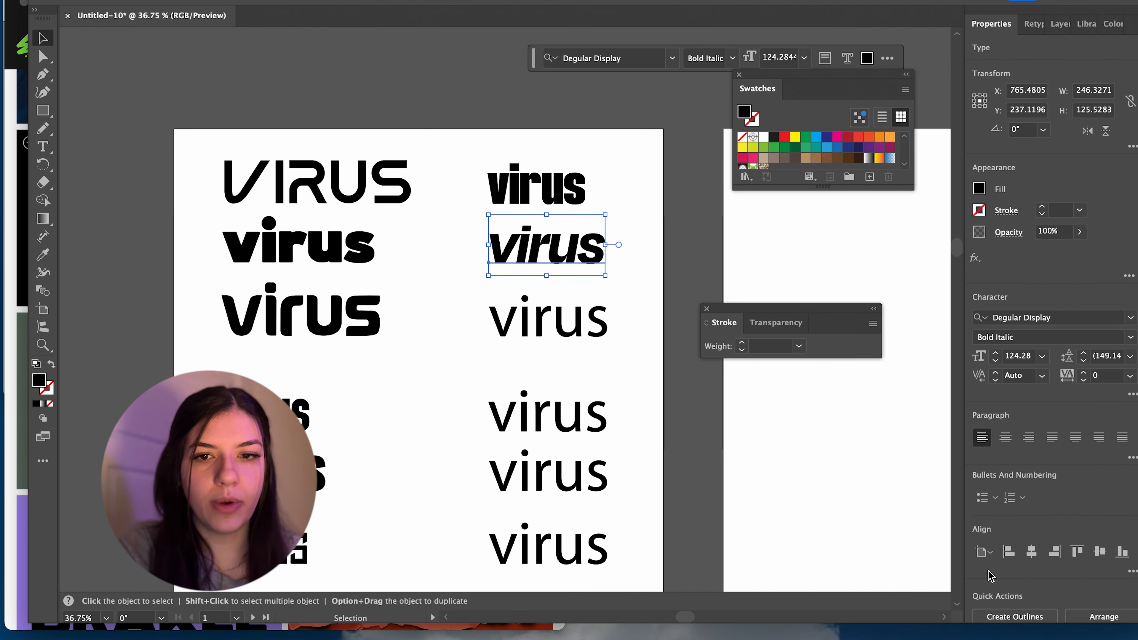
Step: Filter the font list to Sans Serif and set the second column's third "virus" sample in a heavy all-caps font
left_click(520, 346)
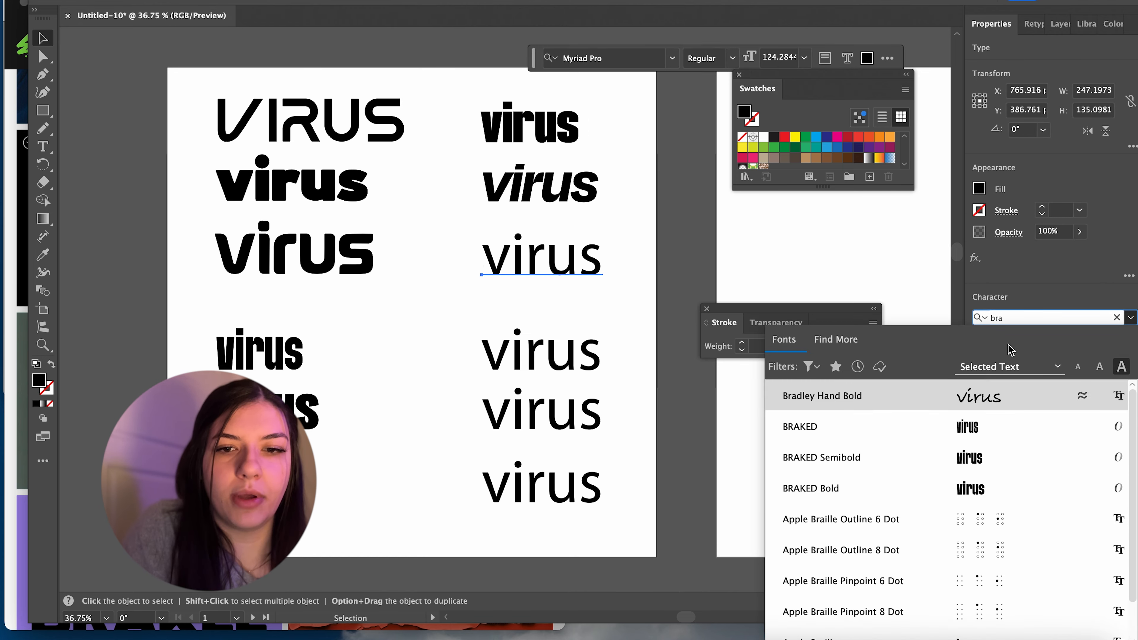
left_click(808, 367)
left_click(708, 447)
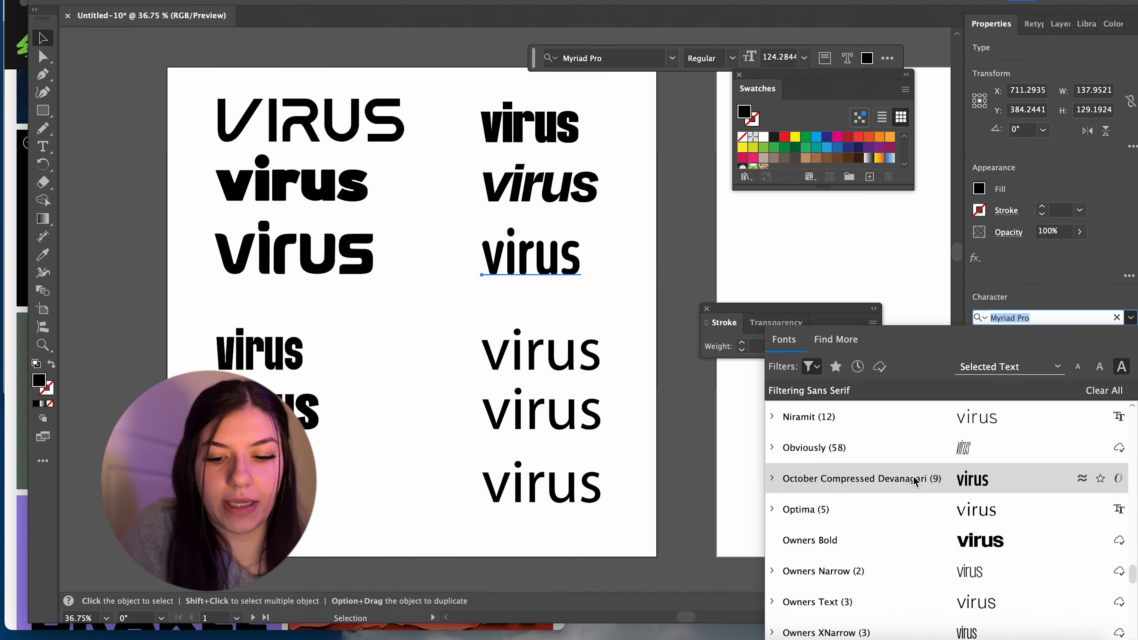
left_click(906, 546)
Step: Set the second column's fourth "virus" sample in an ultra-heavy sans-serif display font
left_click(542, 356)
left_click(1033, 317)
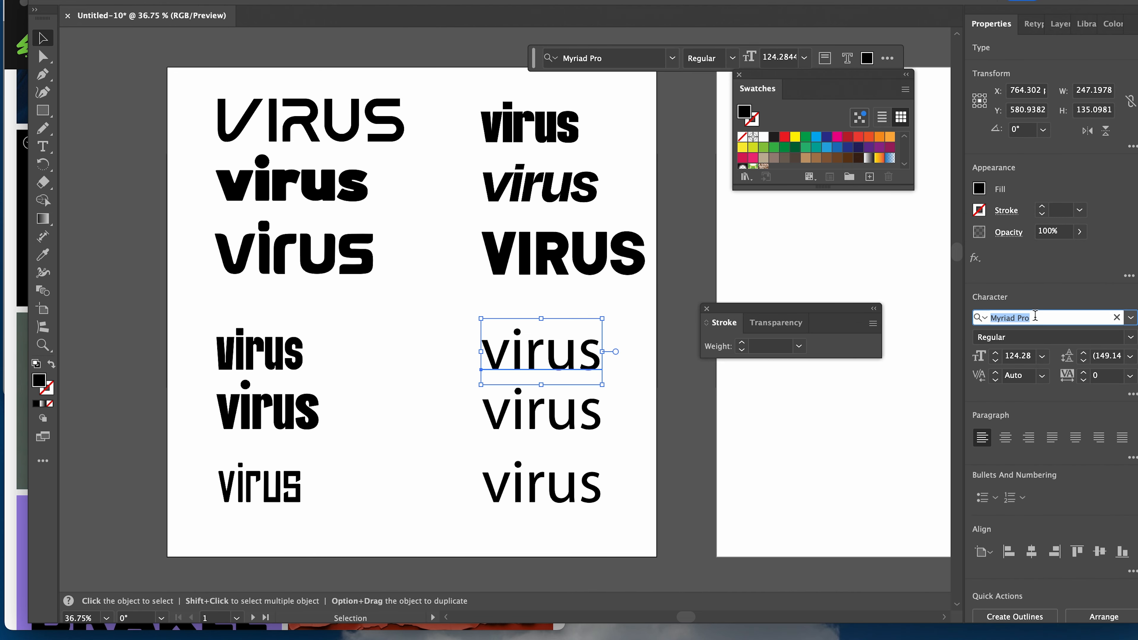
type("nic")
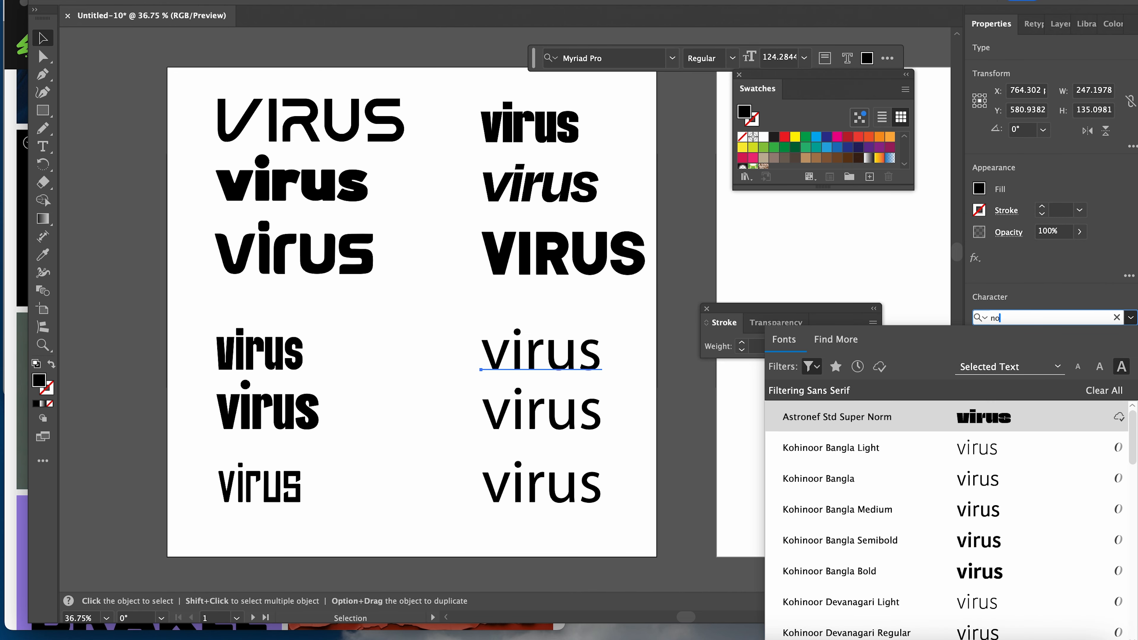
left_click(918, 417)
left_click(669, 256)
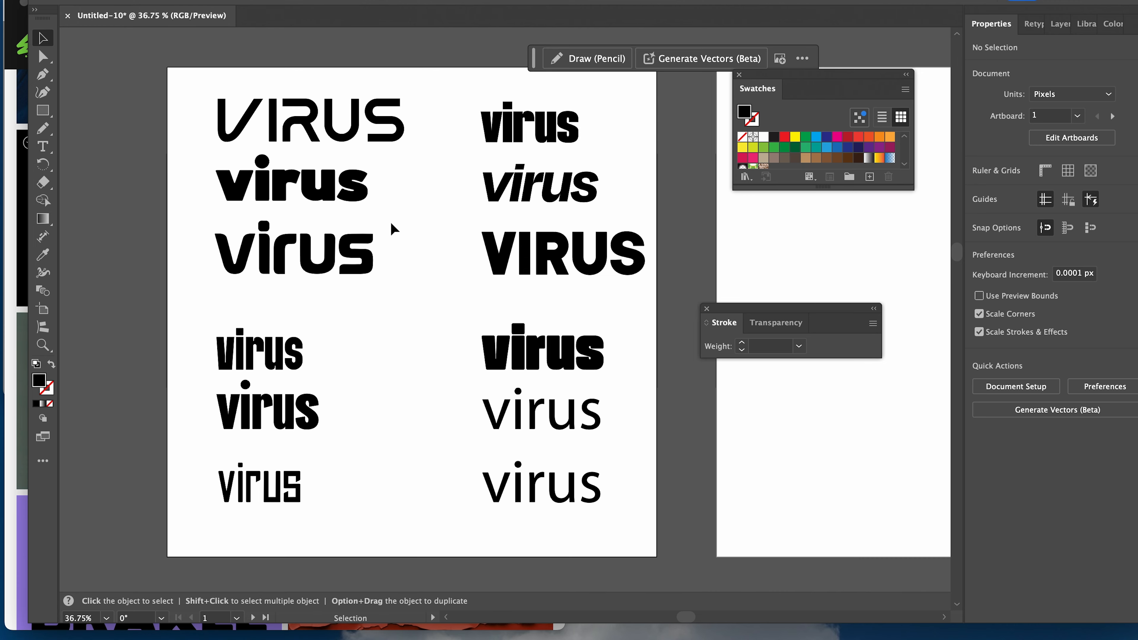
Step: Shrink the first column's second and third "virus" samples, duplicate them beside the originals and set the copies in All Caps
scroll(260, 262, "up", 3)
left_click(309, 153)
left_click(341, 247, "shift")
left_click_drag(429, 211, 318, 210)
left_click_drag(253, 157, 390, 156)
left_click(1132, 394)
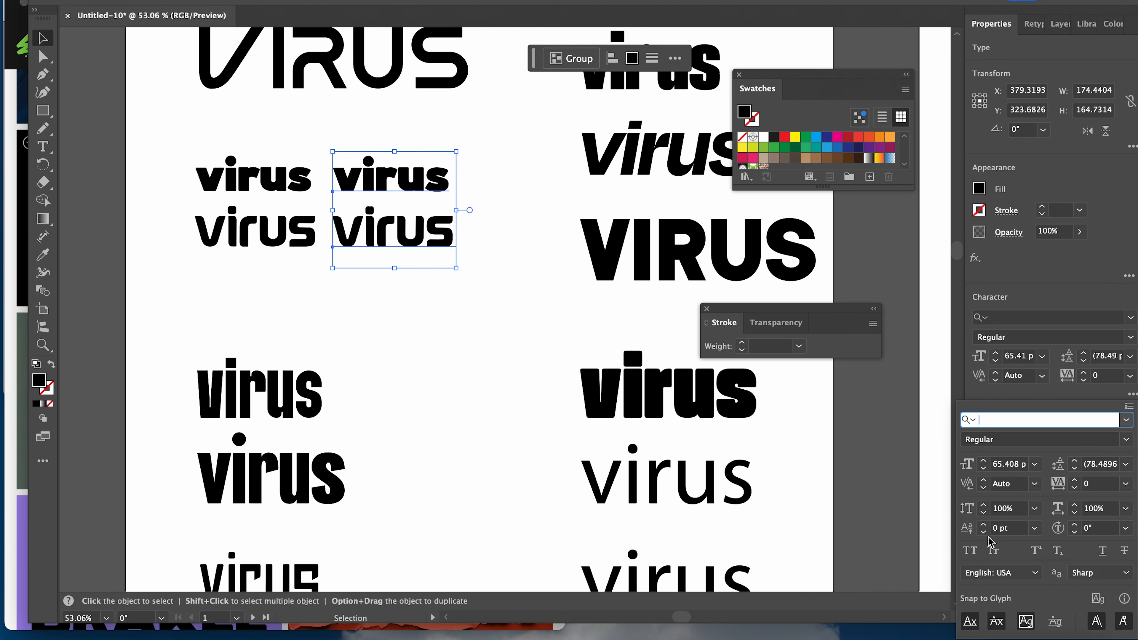
left_click(969, 550)
left_click(502, 305)
scroll(269, 134, "up", 4)
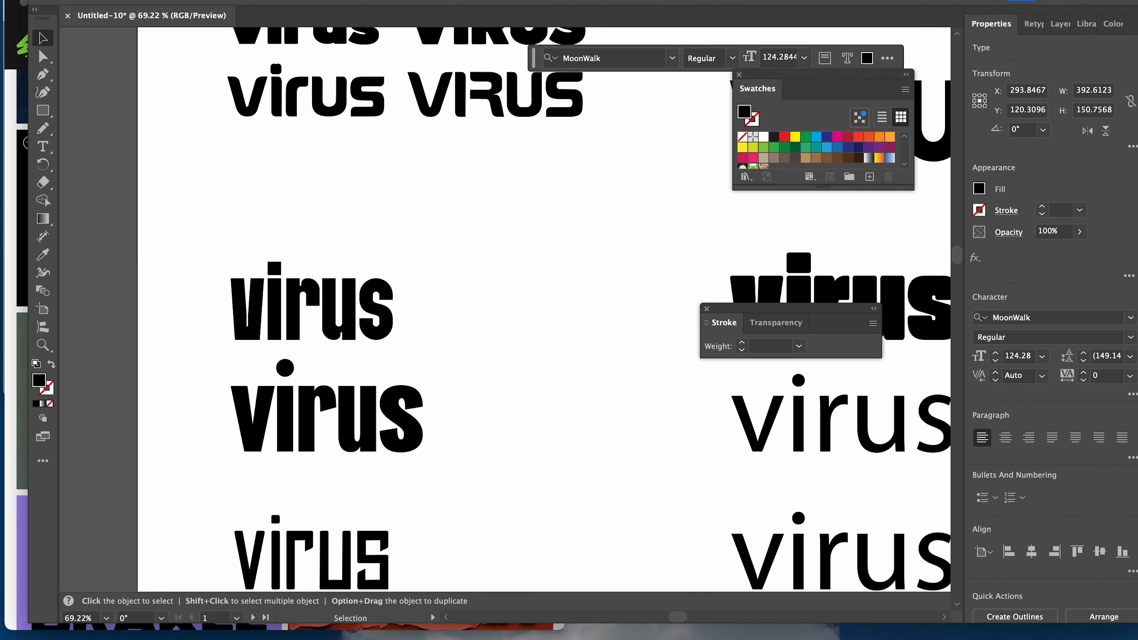
Step: Duplicate the first column's lower three "virus" samples beside the originals and set the copies in All Caps
left_click_drag(359, 372, 573, 372)
left_click(1132, 394)
left_click(969, 550)
scroll(554, 247, "down", 5)
Step: Duplicate the second column's first two samples, fit the pairs side by side on the artboard and set the copies in All Caps
left_click_drag(554, 248, 403, 155)
left_click_drag(453, 150, 593, 150)
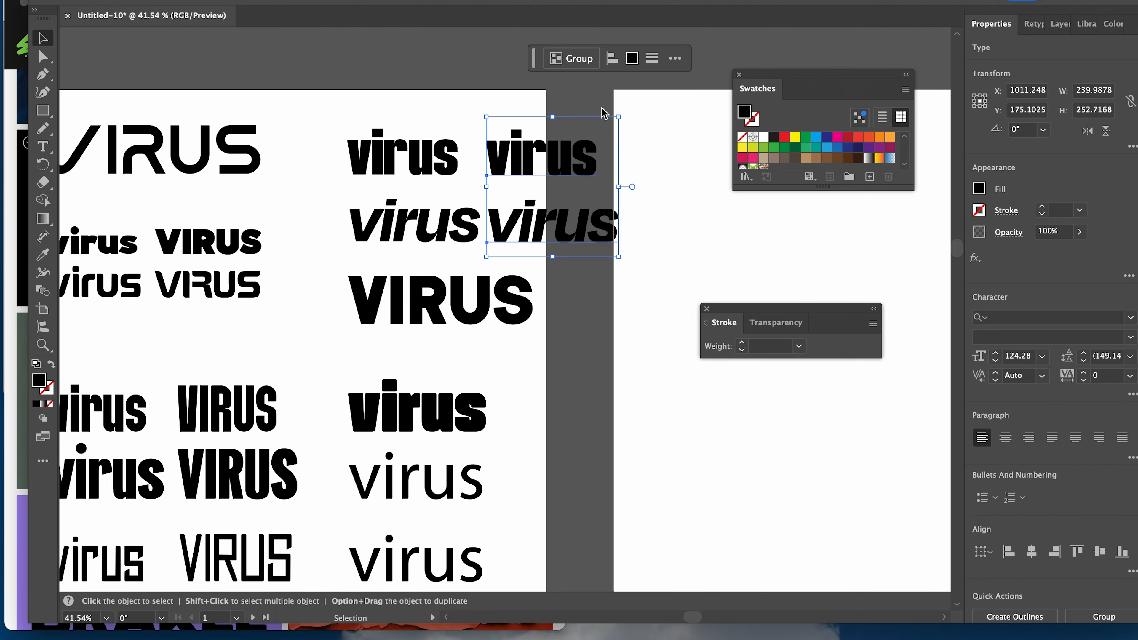
left_click_drag(636, 251, 403, 155)
left_click_drag(453, 154, 383, 154)
left_click_drag(566, 251, 448, 154)
left_click(1131, 384)
left_click(969, 540)
Step: Set the remaining lowercase samples in the second column in All Caps
scroll(537, 269, "down", 4)
left_click_drag(549, 215, 481, 214)
left_click(444, 310)
left_click(1132, 394)
left_click(969, 550)
scroll(568, 296, "left", 4)
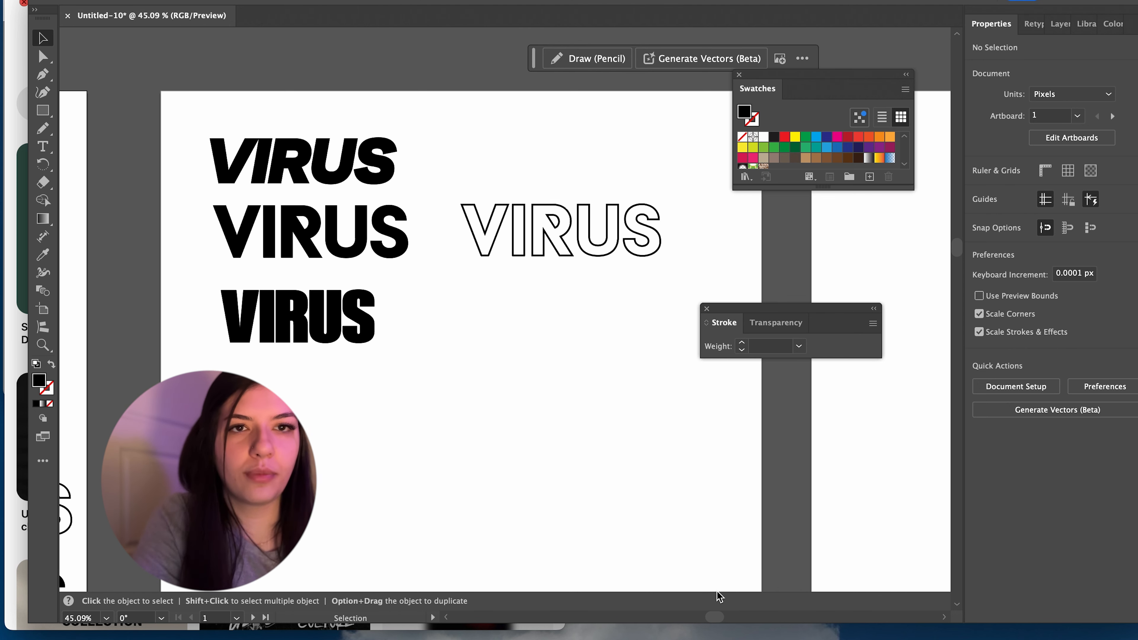
Step: Examine the shortlisted all-caps VIRUS samples on the second artboard, comparing the solid versions with the outlined New York one
scroll(461, 120, "down", 1)
scroll(461, 120, "right", 2)
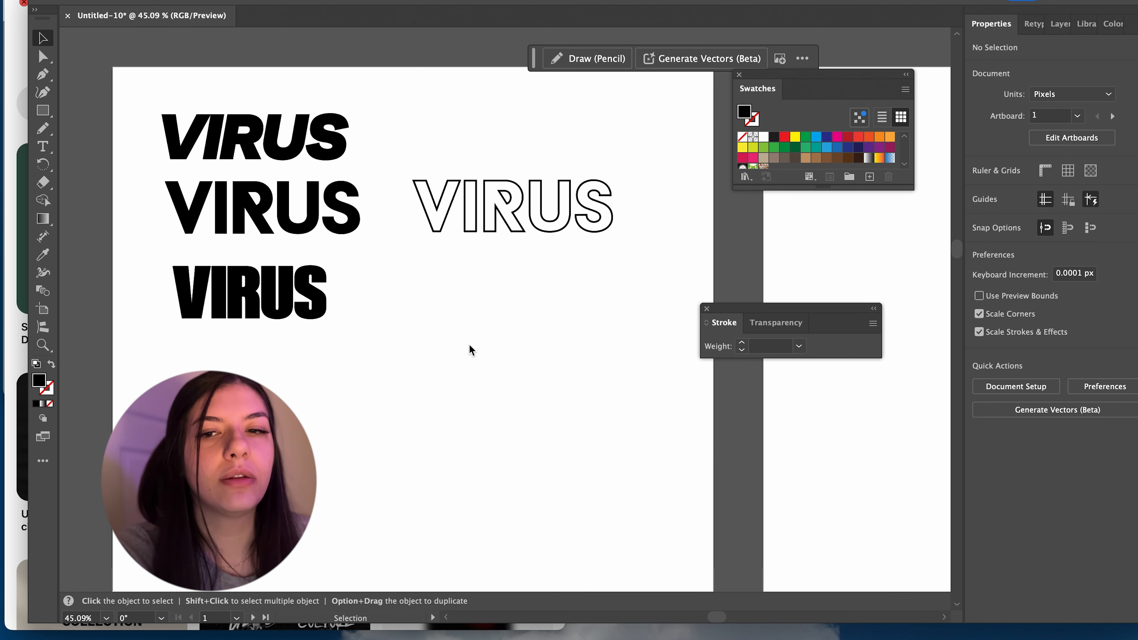
scroll(412, 196, "up", 2)
scroll(412, 196, "up", 3)
scroll(413, 197, "left", 3)
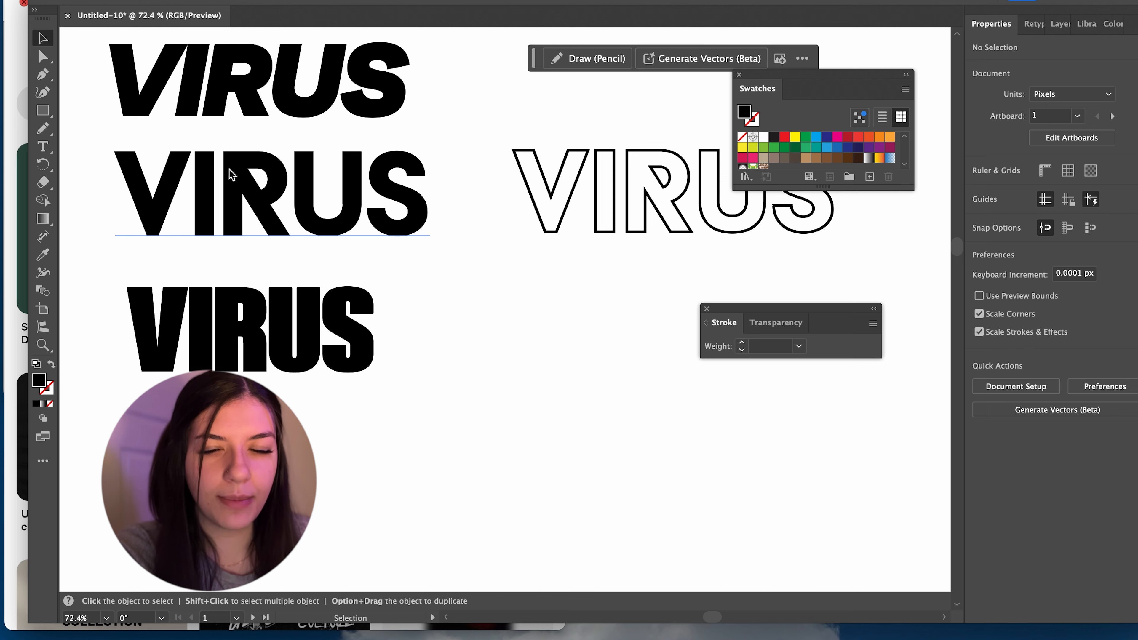
scroll(252, 162, "up", 2)
scroll(252, 162, "up", 1)
scroll(252, 162, "left", 2)
scroll(252, 161, "up", 1)
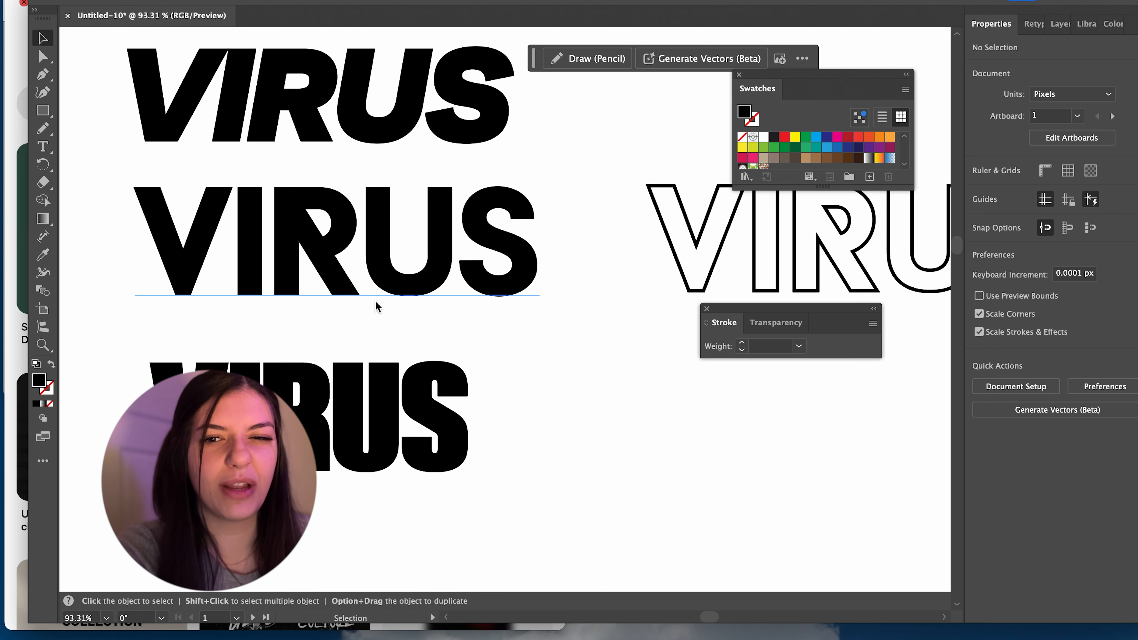
scroll(376, 304, "down", 2)
scroll(376, 305, "right", 10)
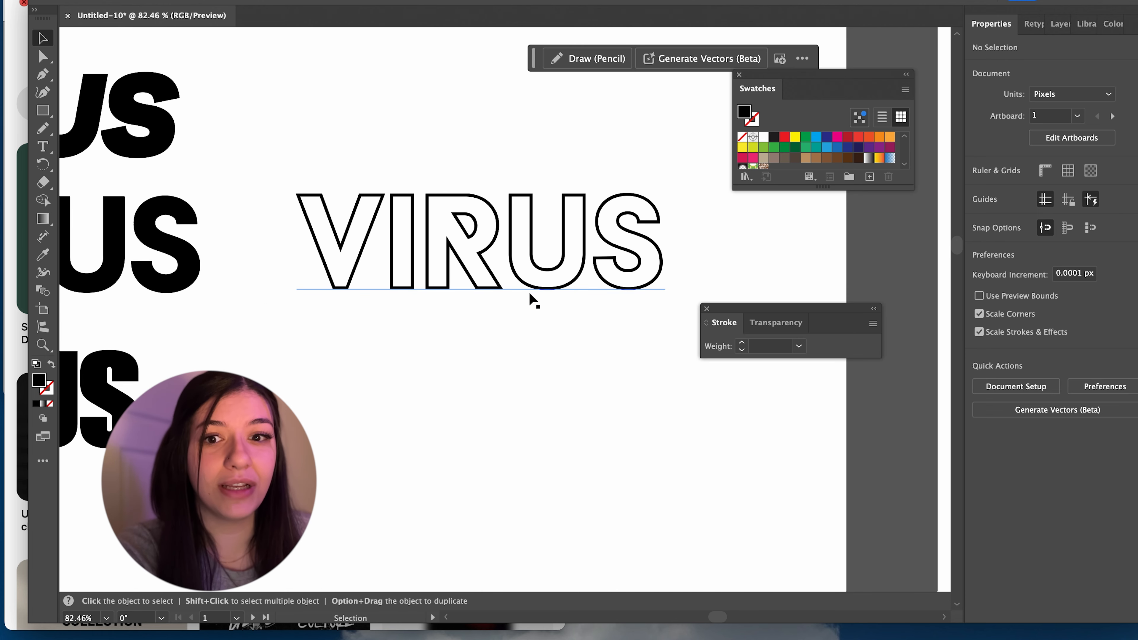
left_click(481, 271)
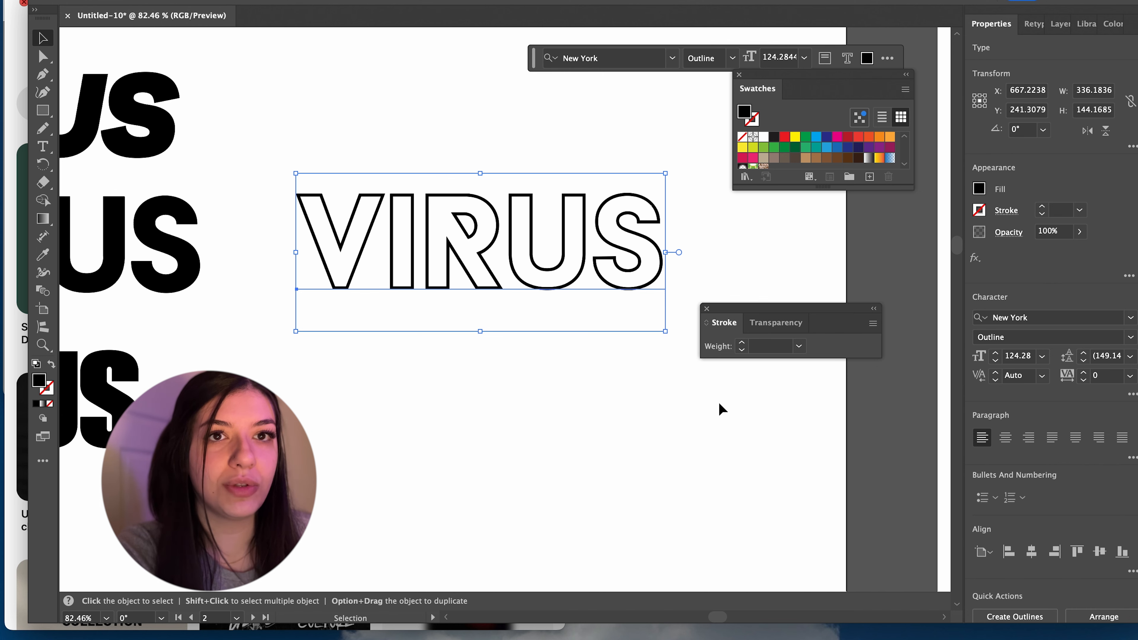
scroll(719, 403, "left", 5)
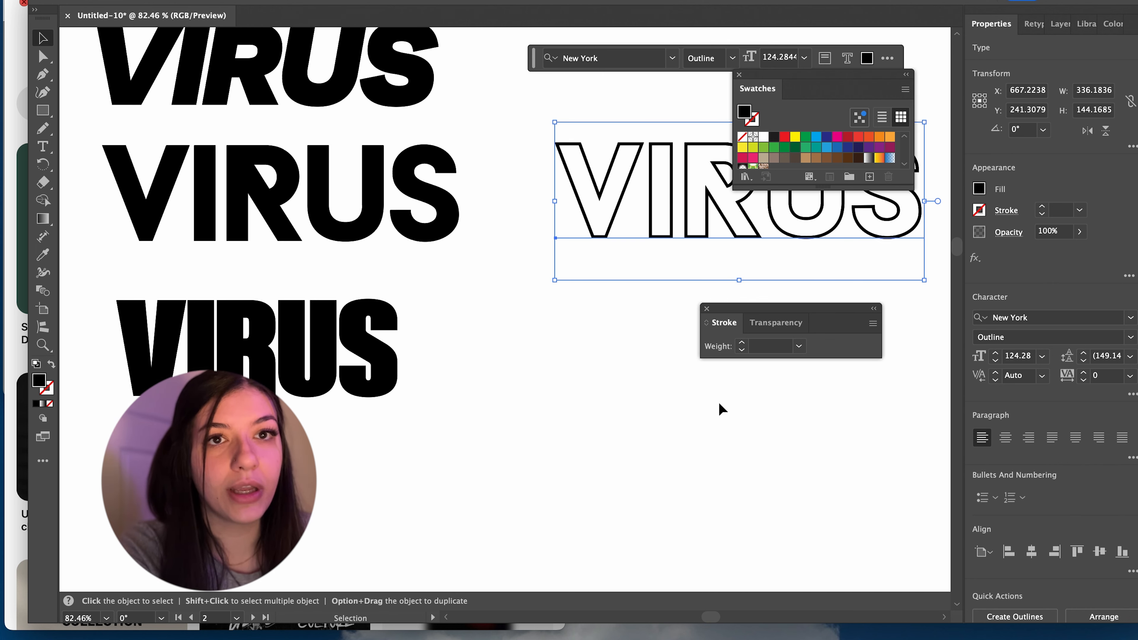
Step: Duplicate the Chreed Extra Bold VIRUS sample and place the copy beneath the outlined version
left_click(612, 447)
left_click(283, 347)
scroll(283, 347, "down", 2)
scroll(283, 347, "left", 2)
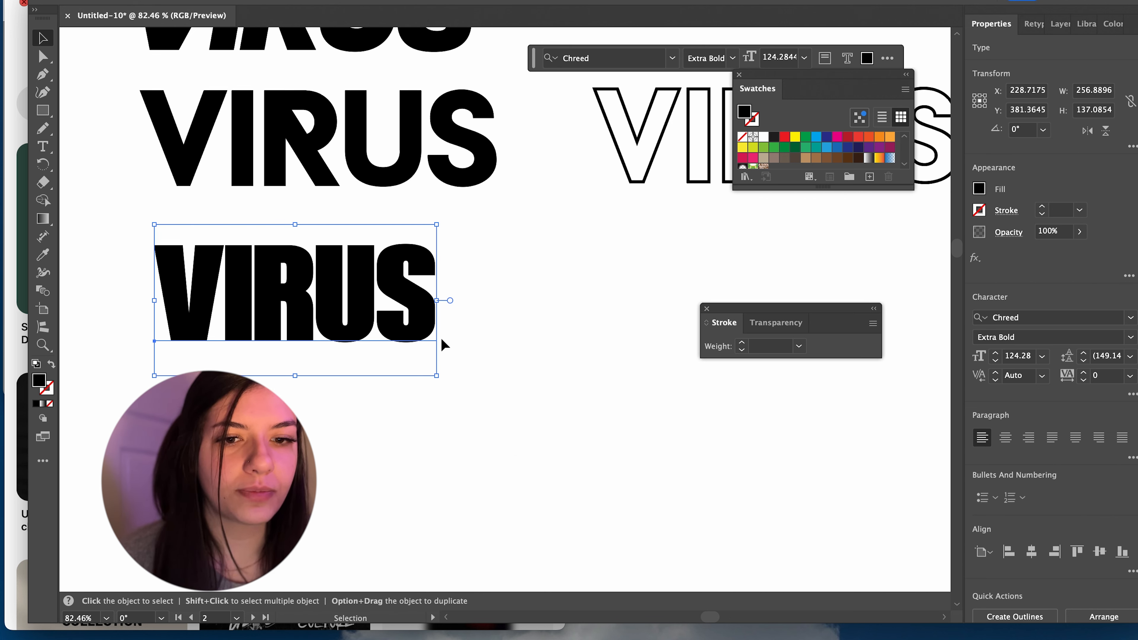
key("super+v")
left_click_drag(540, 321, 774, 301)
scroll(648, 258, "right", 5)
left_click_drag(647, 258, 693, 259)
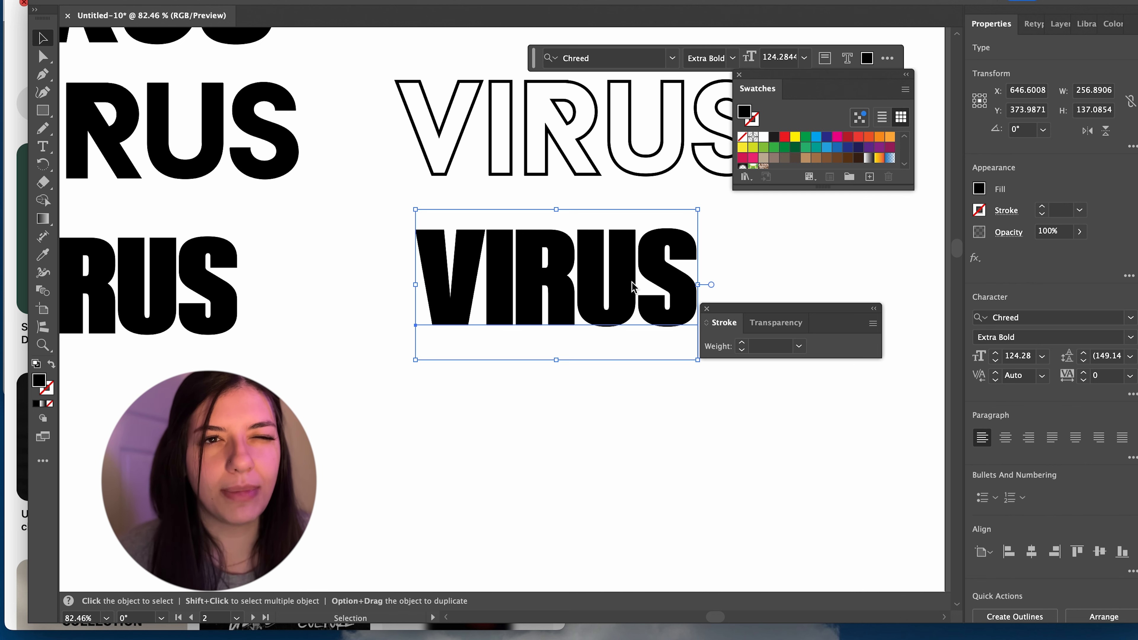
Step: Set the V of the copied Chreed wordmark to Black and its I to Extra Bold
double_click(632, 282)
left_click_drag(416, 269, 490, 371)
left_click(1053, 337)
left_click(1035, 487)
left_click_drag(523, 264, 499, 266)
left_click(1130, 338)
left_click(1039, 470)
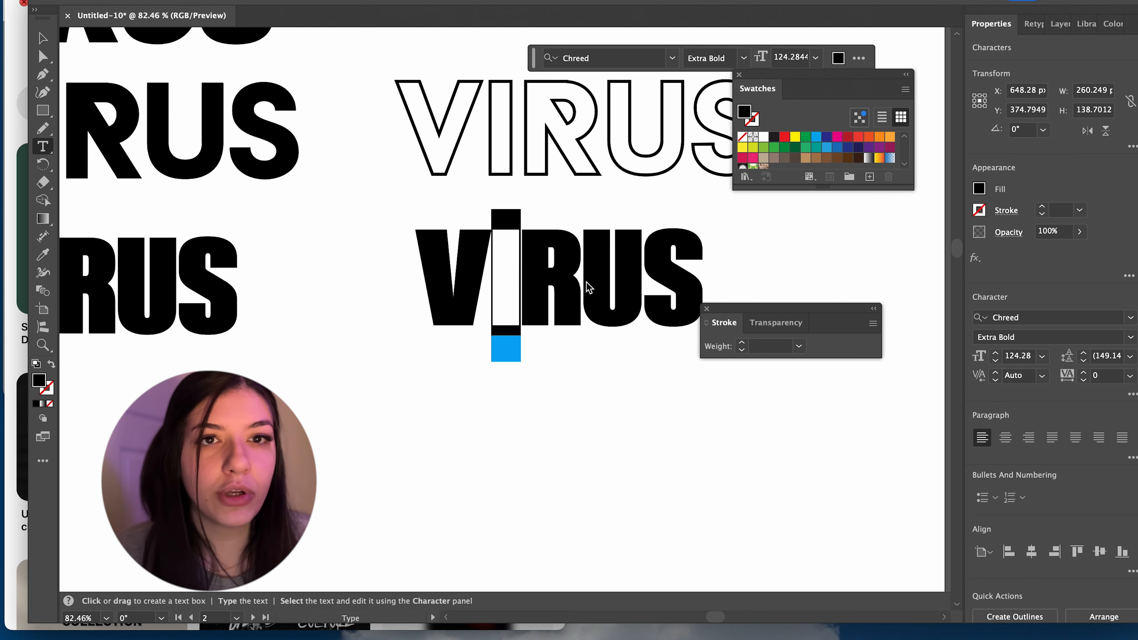
Step: Continue the weight gradient in the copied wordmark with R in Bold, U in Semi Bold and S in Medium
left_click_drag(582, 286, 544, 286)
left_click(1131, 338)
left_click(1037, 454)
left_click_drag(636, 289, 607, 291)
left_click(1130, 337)
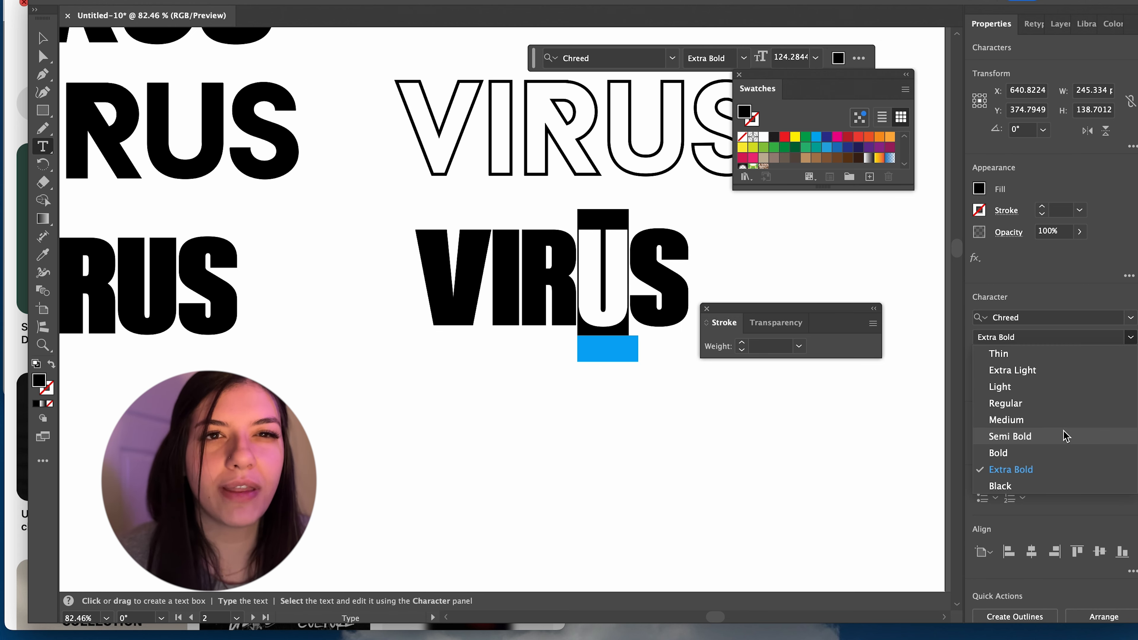
left_click(1064, 434)
left_click_drag(683, 299, 649, 300)
left_click(1130, 337)
left_click(1048, 422)
left_click(712, 482)
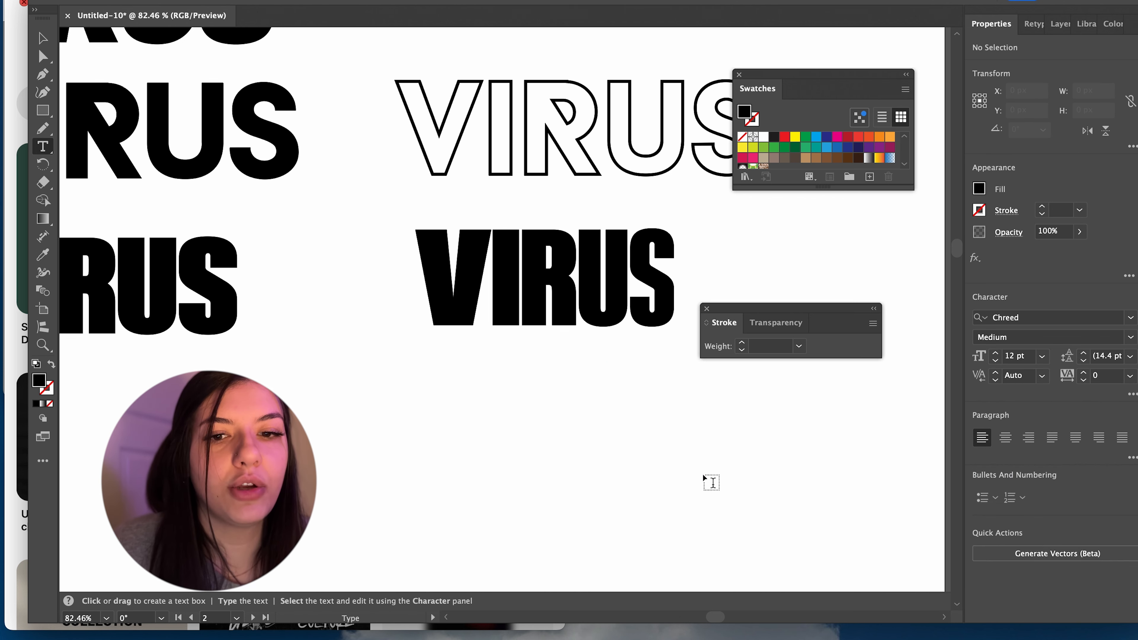
Step: Strengthen the copied wordmark's weight gradient by setting the R to Medium and the U to Light
left_click_drag(516, 323, 493, 314)
left_click_drag(579, 282, 538, 279)
left_click(1131, 337)
left_click(1048, 422)
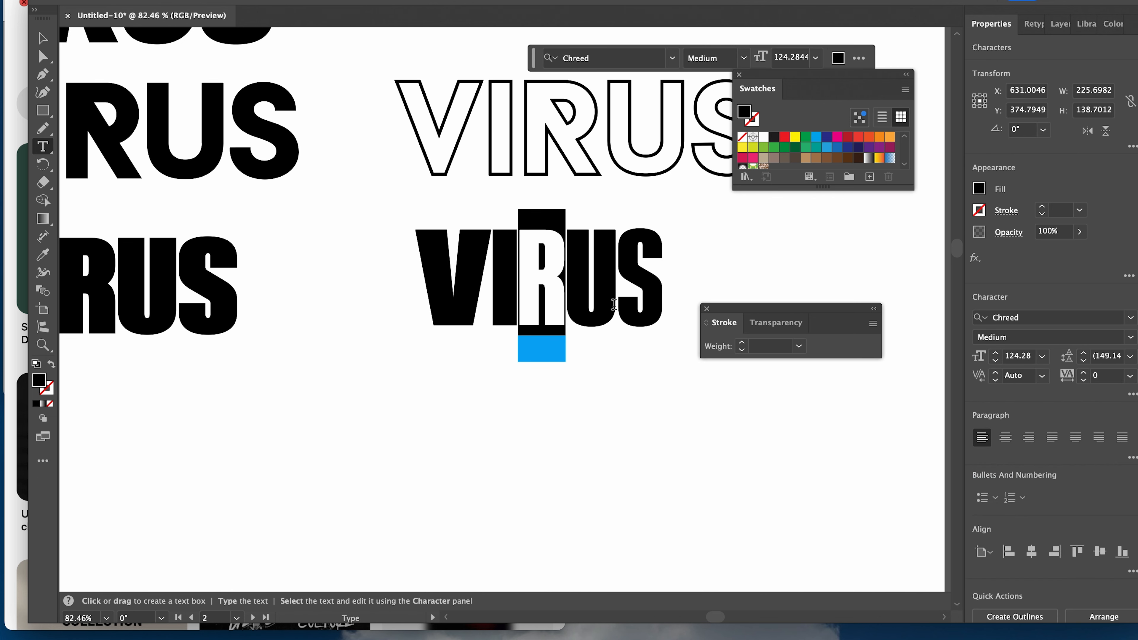
left_click_drag(616, 290, 576, 291)
left_click(1130, 338)
left_click(1030, 402)
left_click(699, 439, "super")
scroll(617, 291, "up", 5)
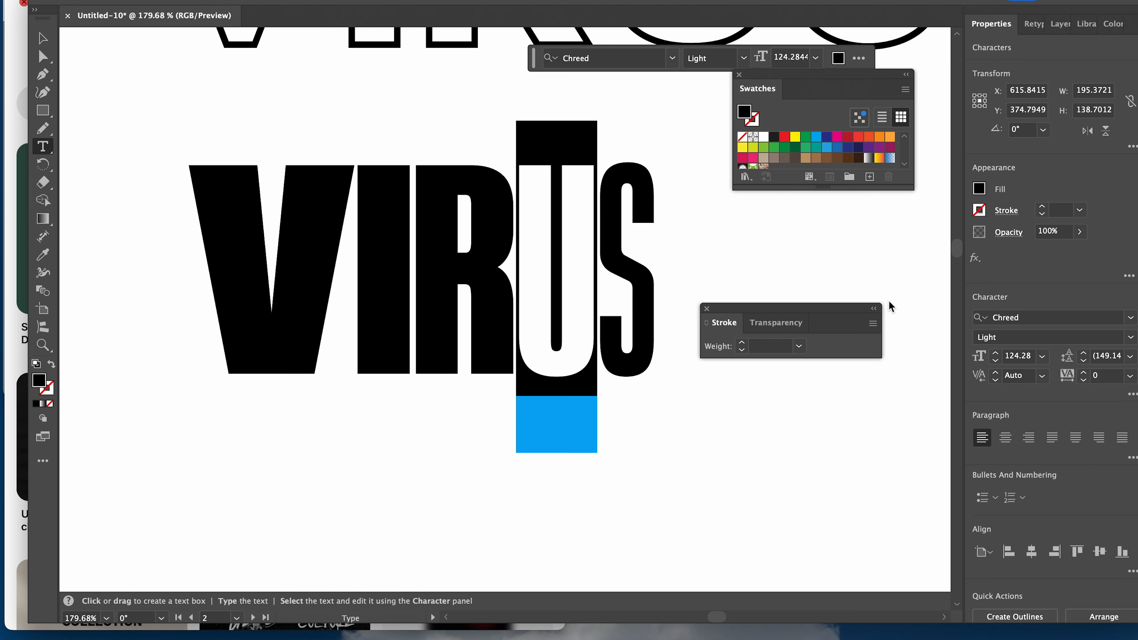
left_click(1130, 337)
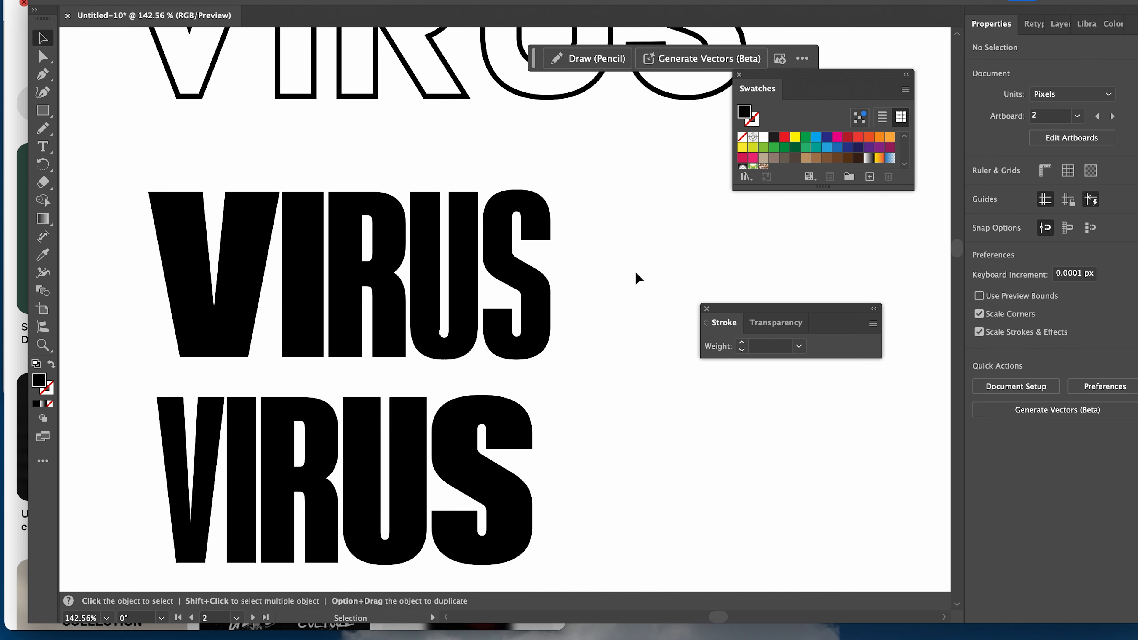
Step: Copy the heavy-to-light VIRUS wordmark onto the empty artboard beside the shortlist and enlarge it to about 269.6 pt
left_click(516, 271)
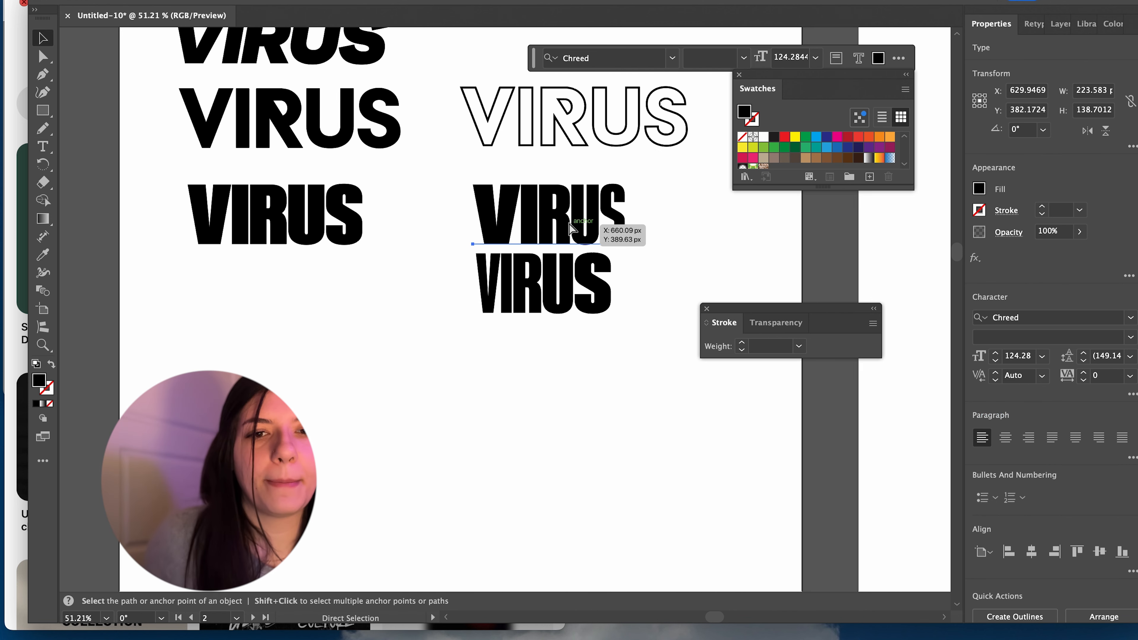
left_click_drag(597, 236, 697, 316)
scroll(367, 436, "down", 5)
scroll(673, 278, "right", 3)
scroll(673, 278, "down", 2)
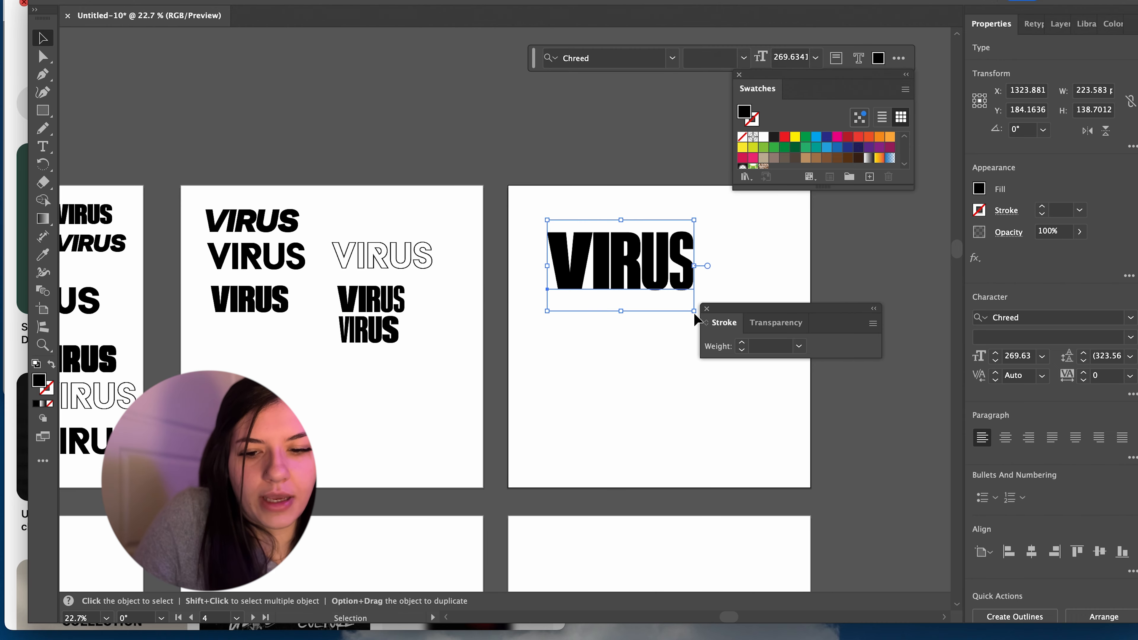
left_click(607, 363)
scroll(608, 365, "down", 2)
scroll(608, 365, "right", 2)
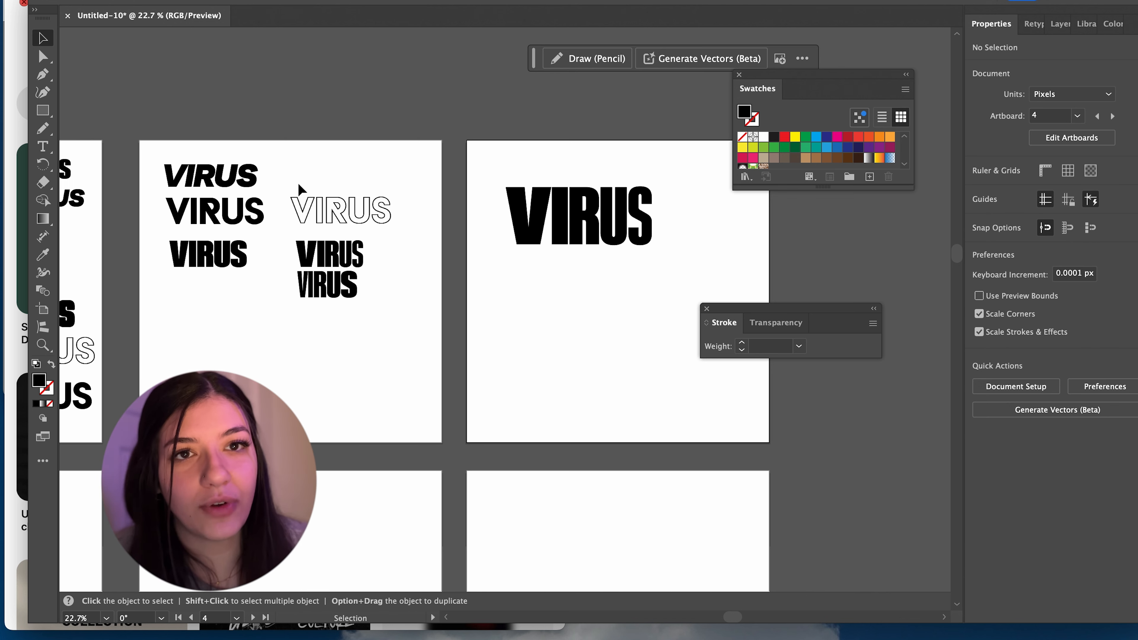
Step: Duplicate the Degular Display Black Italic sample and place the copy beneath the enlarged VIRUS wordmark on its artboard
scroll(277, 224, "up", 2)
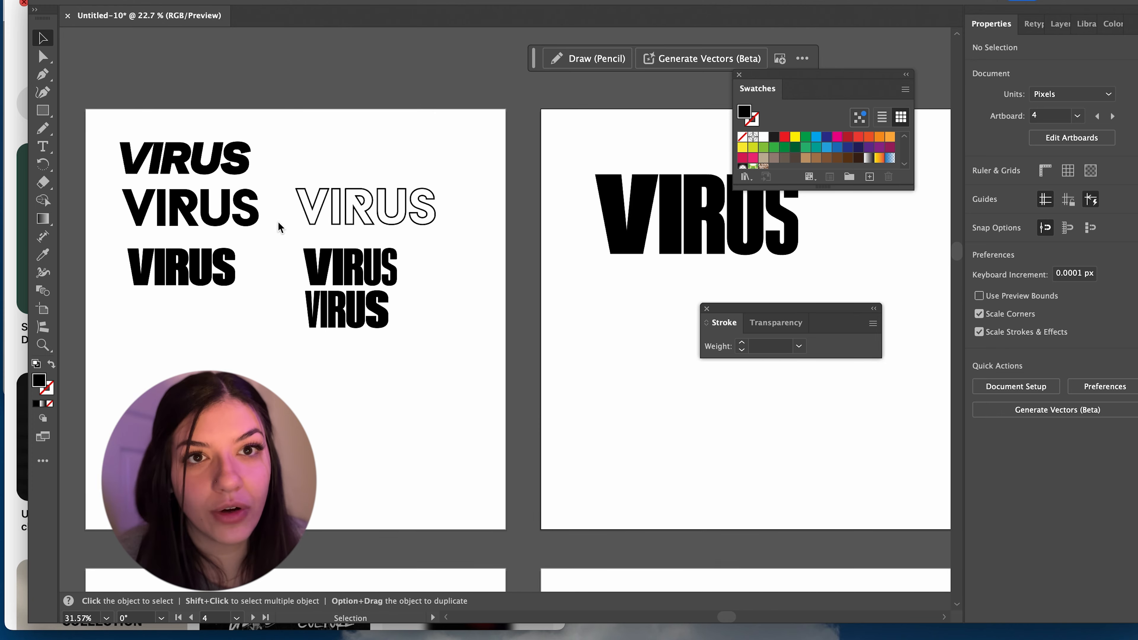
left_click(365, 211)
scroll(252, 216, "up", 2)
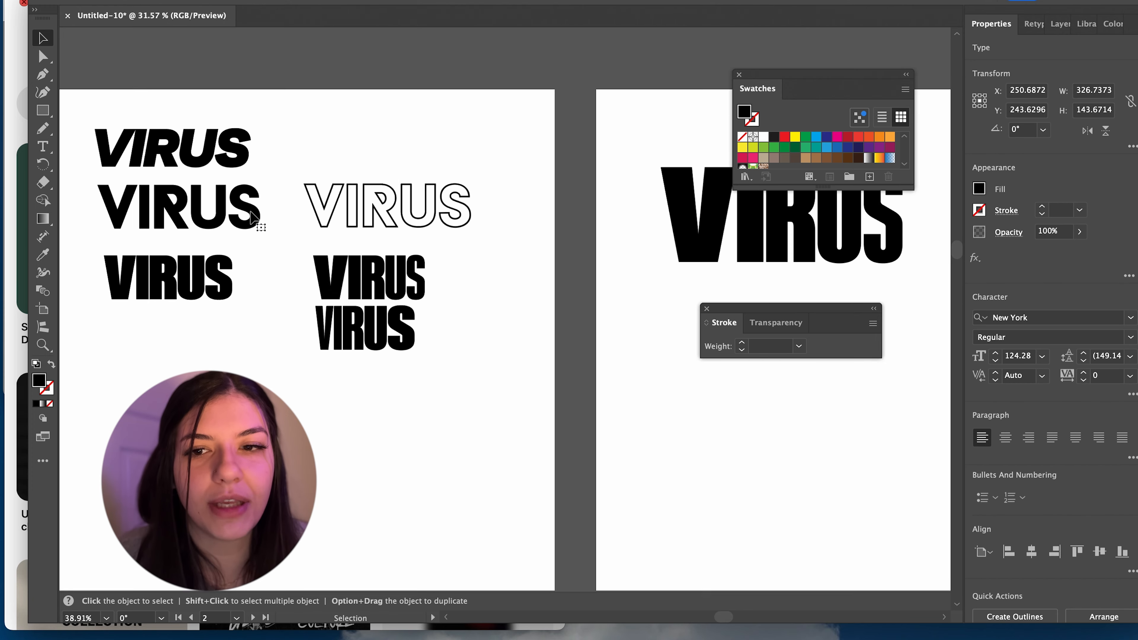
left_click(252, 216)
left_click(259, 139)
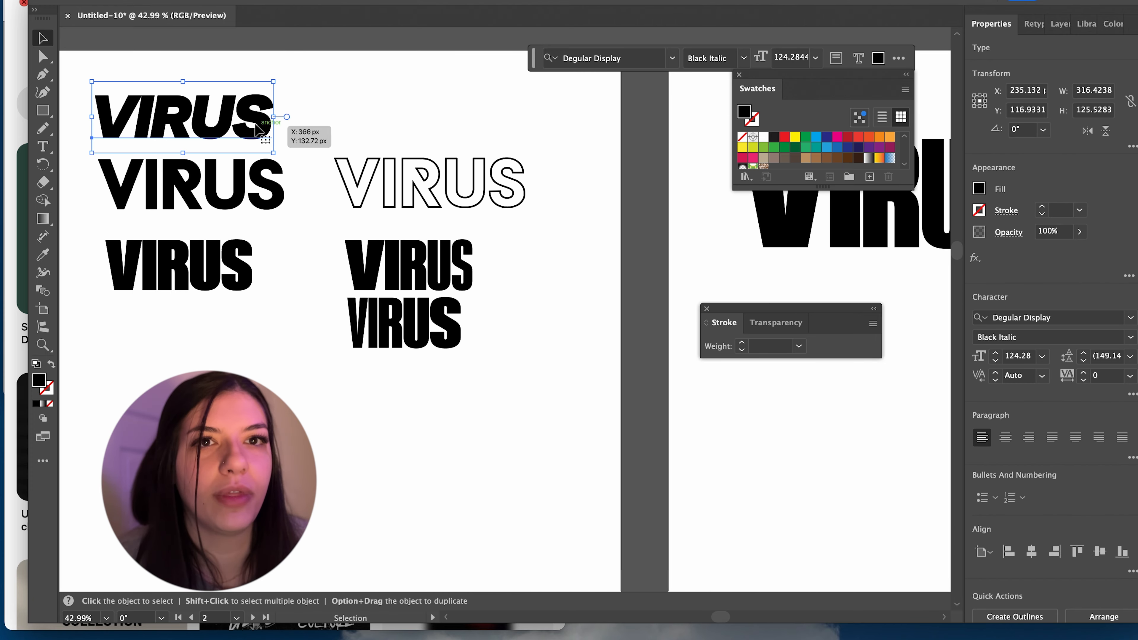
scroll(251, 119, "right", 10)
scroll(522, 249, "left", 10)
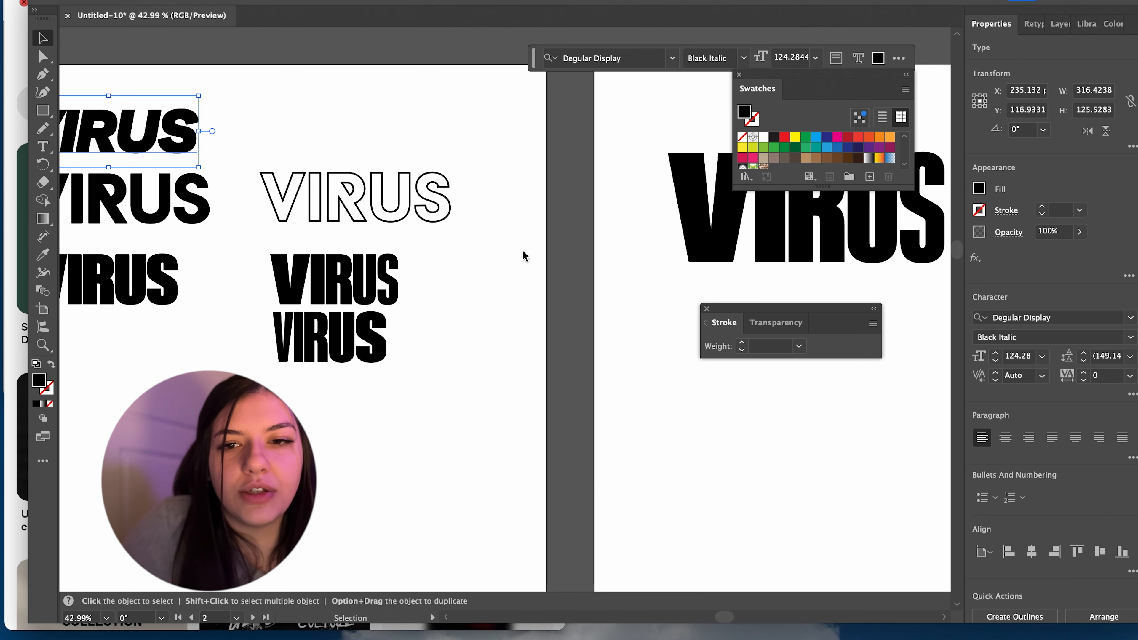
key("a")
key("super+v")
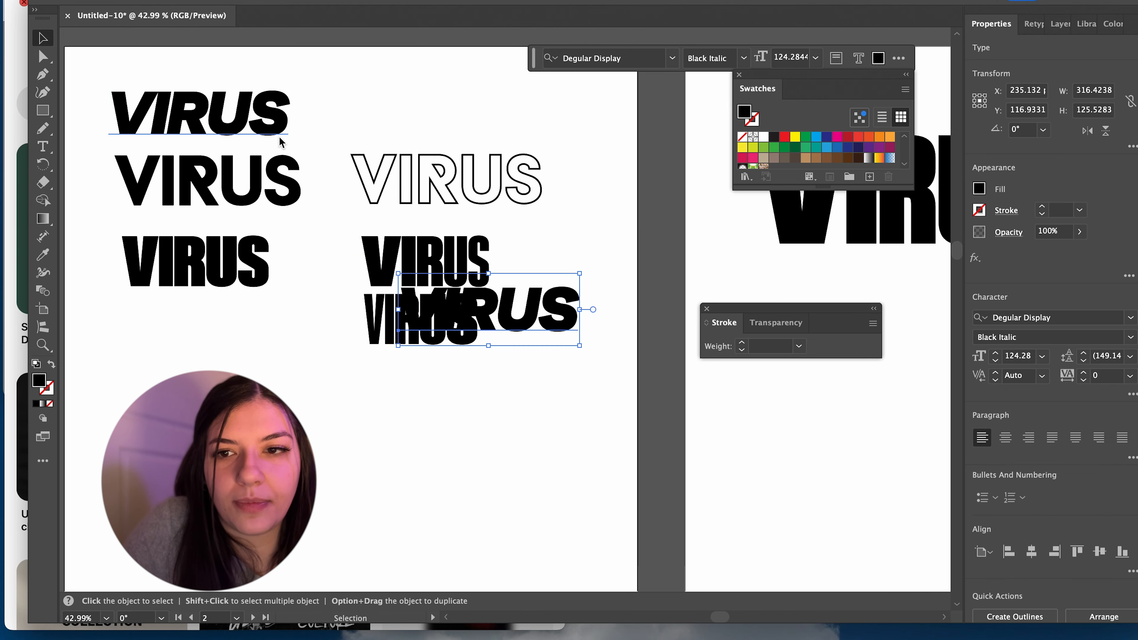
left_click_drag(530, 326, 880, 299)
scroll(838, 305, "right", 10)
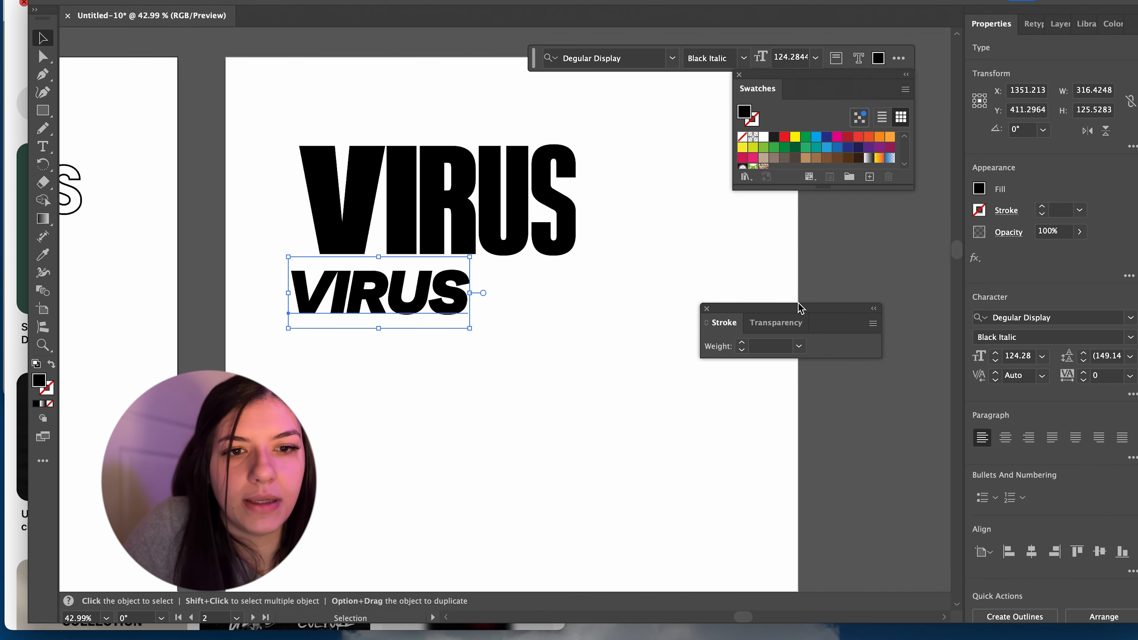
Step: Replace the text of the italic copy with APPAREL
key("t")
double_click(409, 292)
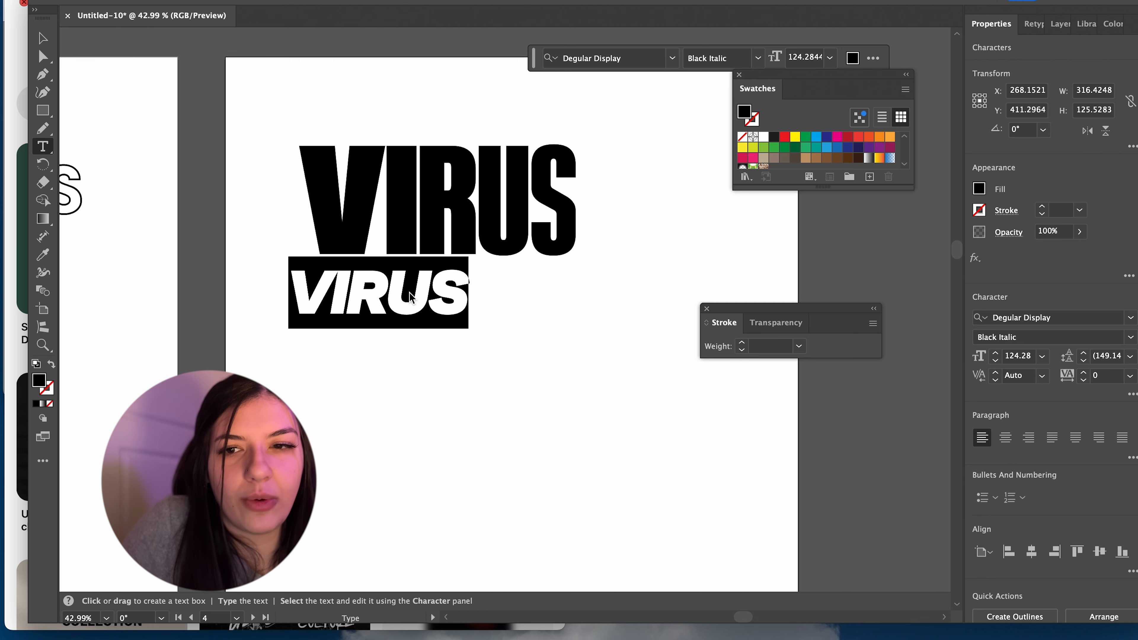
type("APPAREL")
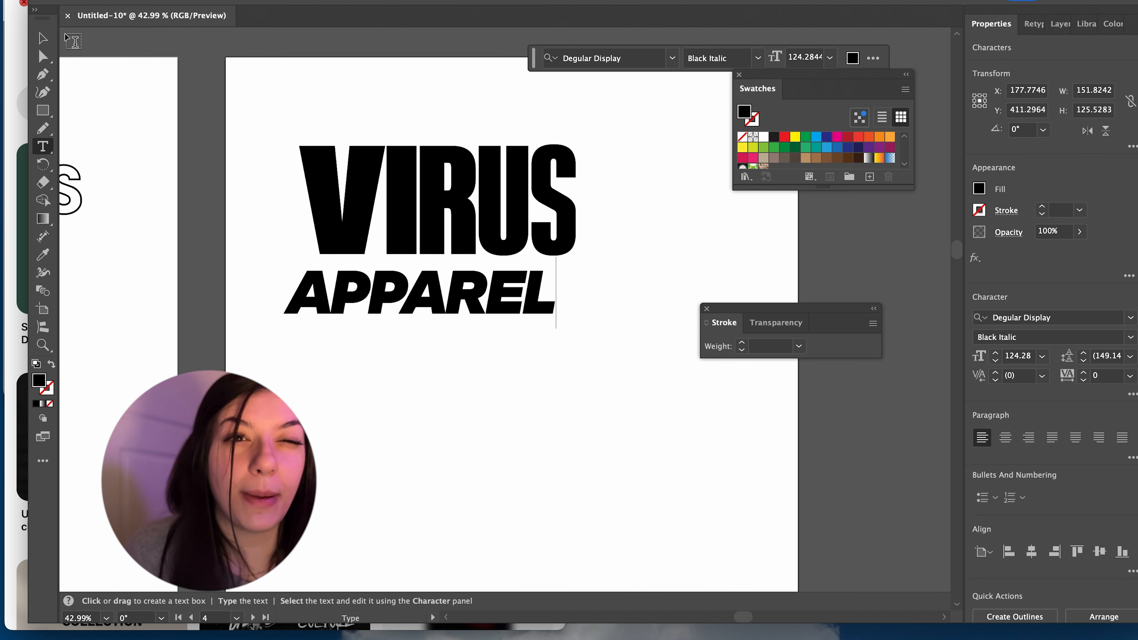
left_click(43, 38)
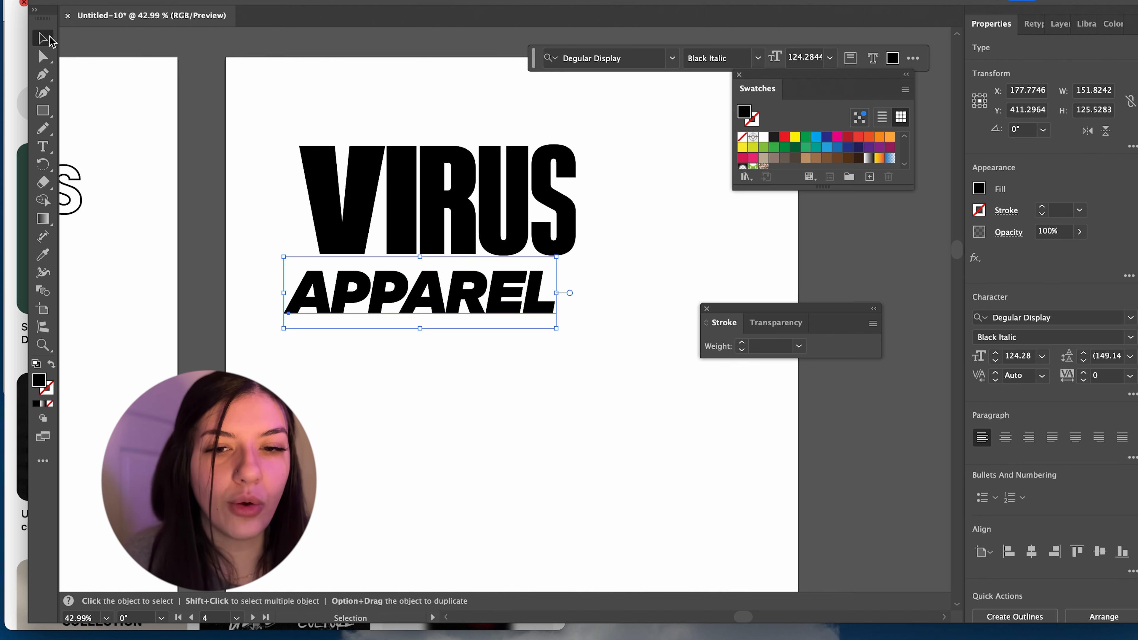
Step: Scale down the APPAREL text and centre it horizontally with the VIRUS wordmark above it
left_click_drag(531, 292, 434, 276)
scroll(600, 285, "up", 2)
left_click(329, 230, "shift")
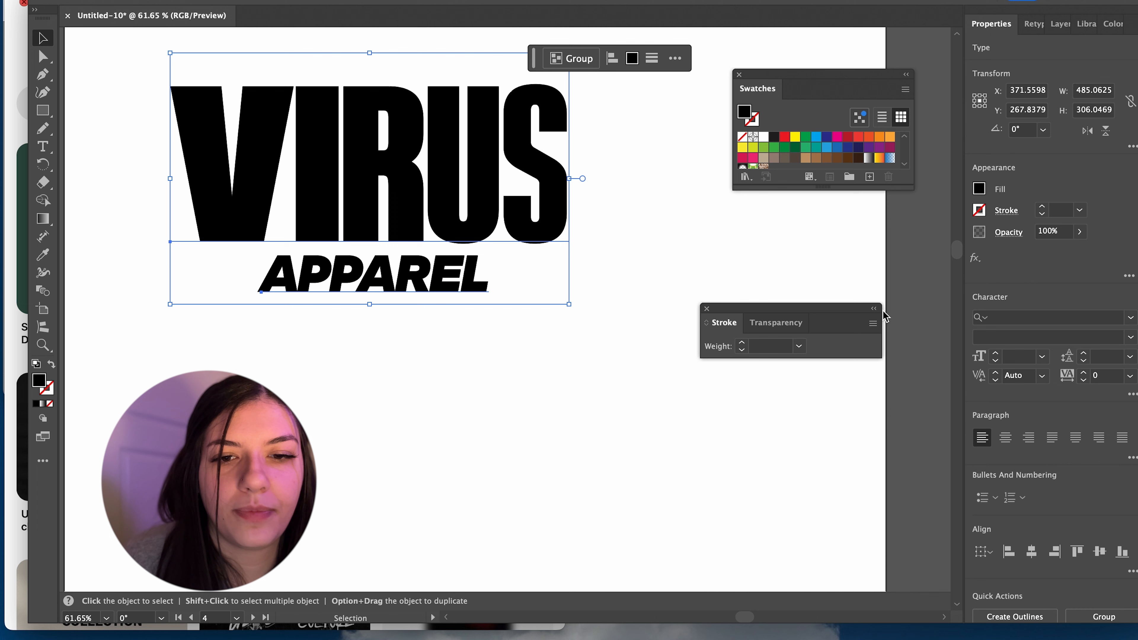
left_click(1031, 552)
left_click(525, 437)
scroll(526, 437, "up", 3)
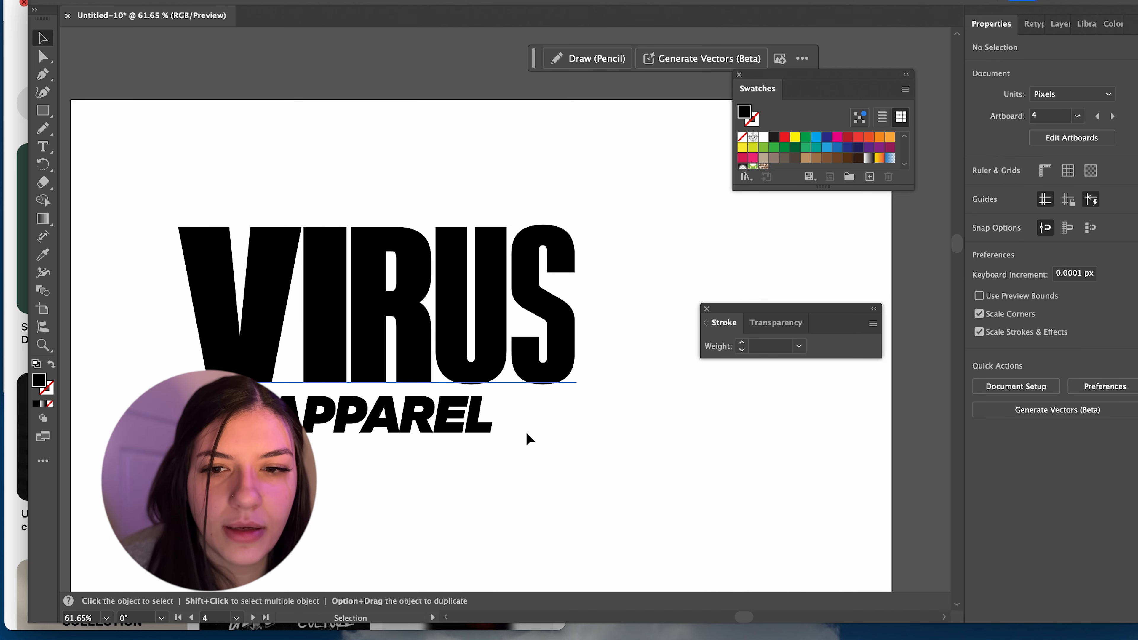
Step: Set the APPAREL text beneath the enlarged VIRUS wordmark to the Medium Italic style of Degular Display
left_click(475, 419)
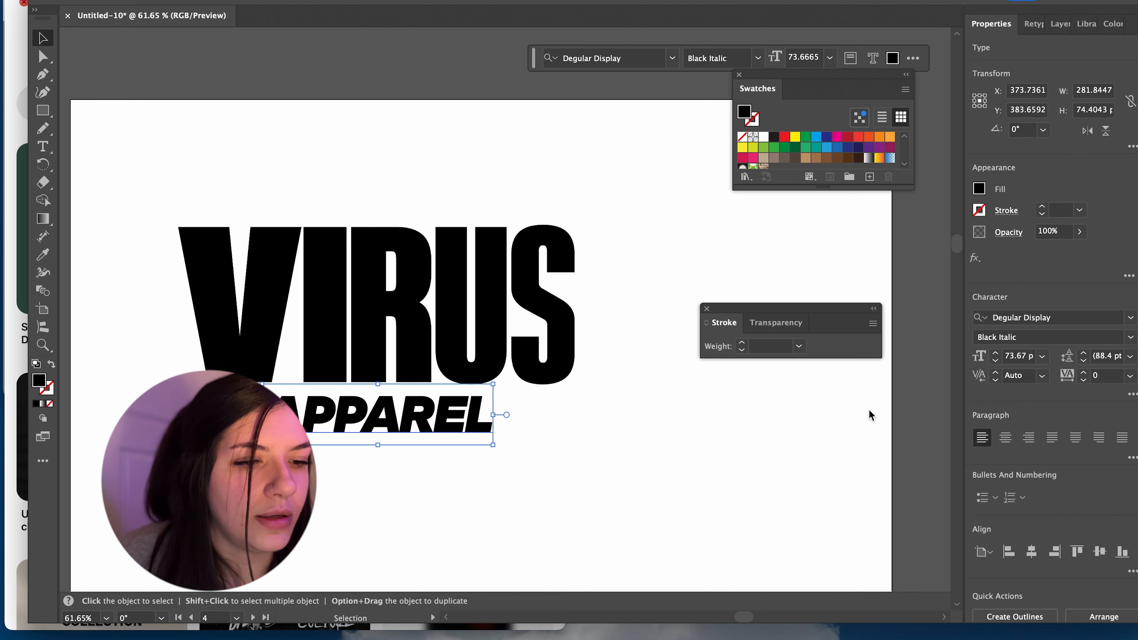
left_click(1130, 337)
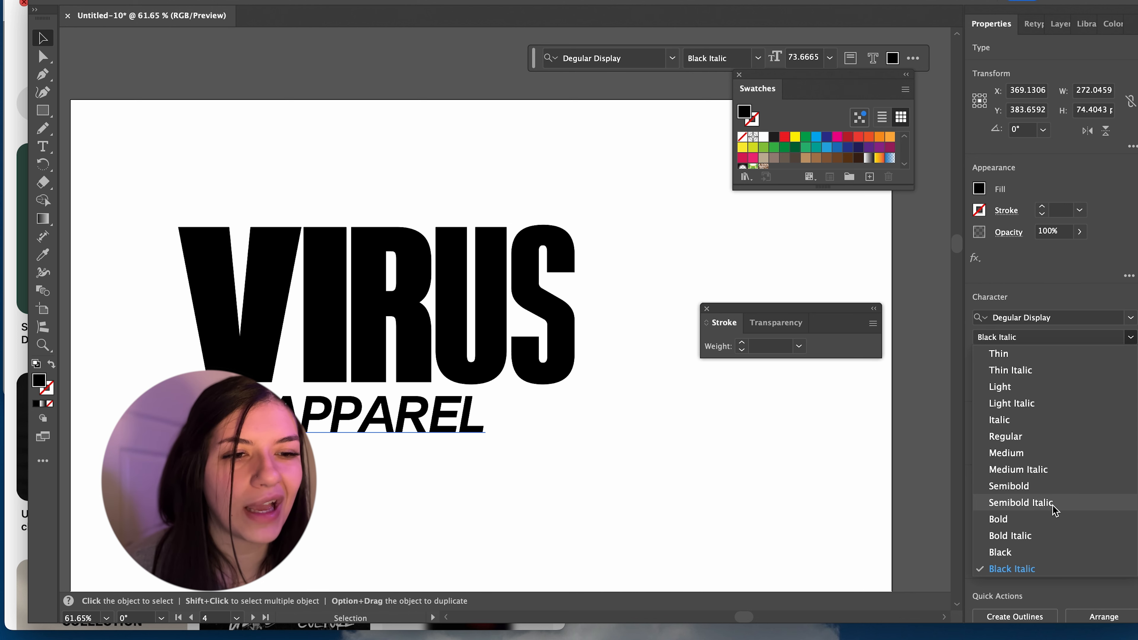
left_click(1059, 474)
left_click(535, 434)
Step: Move the Medium Italic APPAREL text down, well clear of the VIRUS wordmark on the same artboard
scroll(537, 435, "down", 3)
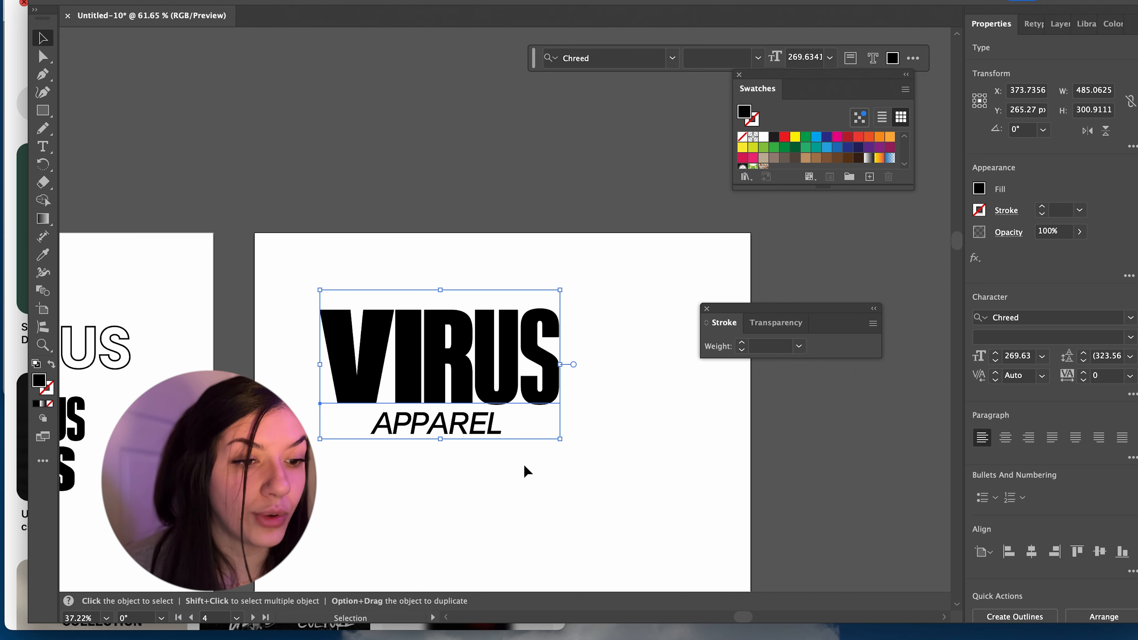
left_click(526, 470)
left_click_drag(479, 434, 442, 552)
scroll(439, 553, "down", 3)
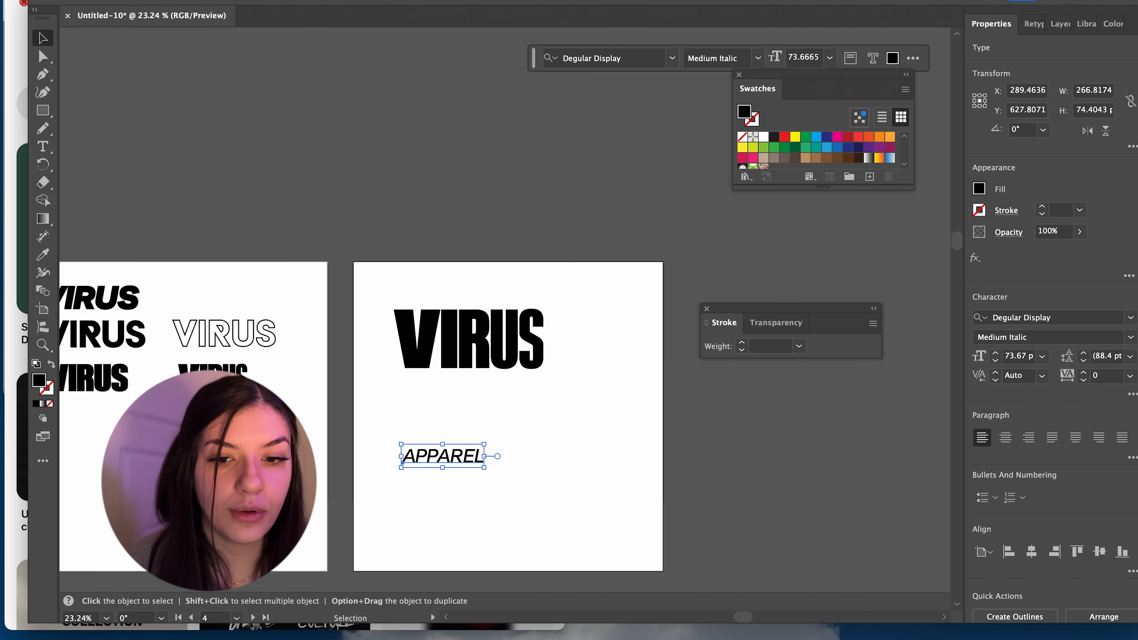
scroll(394, 414, "left", 3)
scroll(394, 415, "down", 1)
left_click(164, 355)
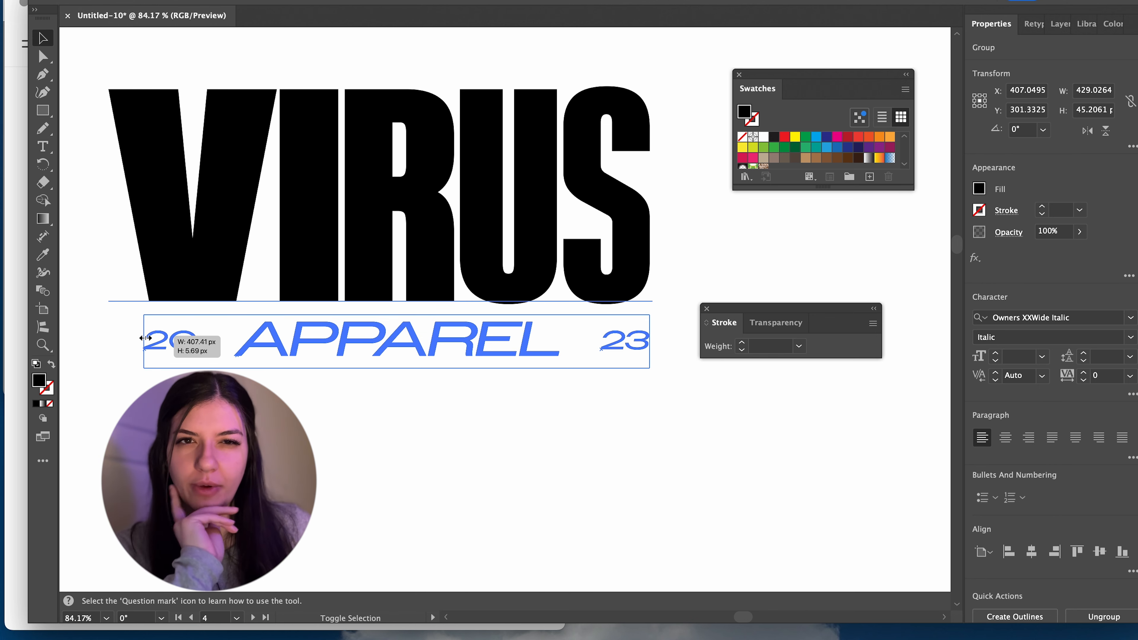
Step: Scale the "20 APPAREL 23" group to about 407 px wide and move it up close beneath the VIRUS wordmark
left_click_drag(146, 338, 147, 338)
left_click(347, 445)
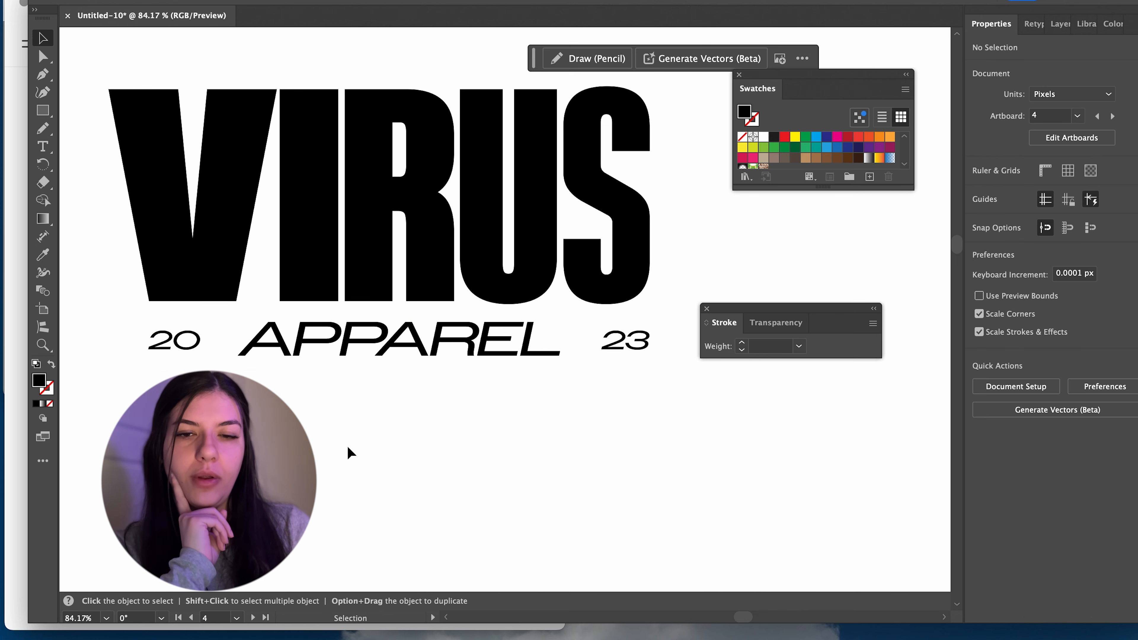
scroll(346, 446, "left", 3)
scroll(347, 446, "right", 4)
scroll(346, 446, "down", 3)
scroll(347, 446, "up", 2)
scroll(347, 446, "up", 2)
left_click_drag(429, 348, 427, 335)
left_click(427, 451)
scroll(427, 450, "right", 2)
scroll(427, 451, "up", 1)
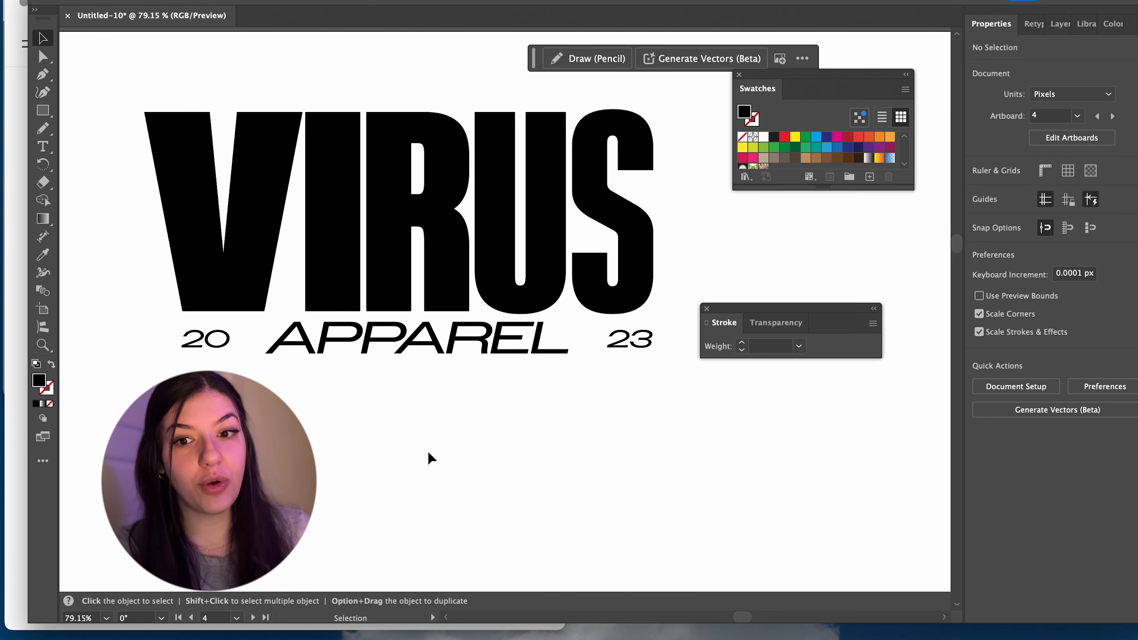
Step: Move the Medium Italic APPAREL sample up to just below the VIRUS and "20 APPAREL 23" lockup
scroll(427, 451, "down", 5)
scroll(427, 451, "up", 3)
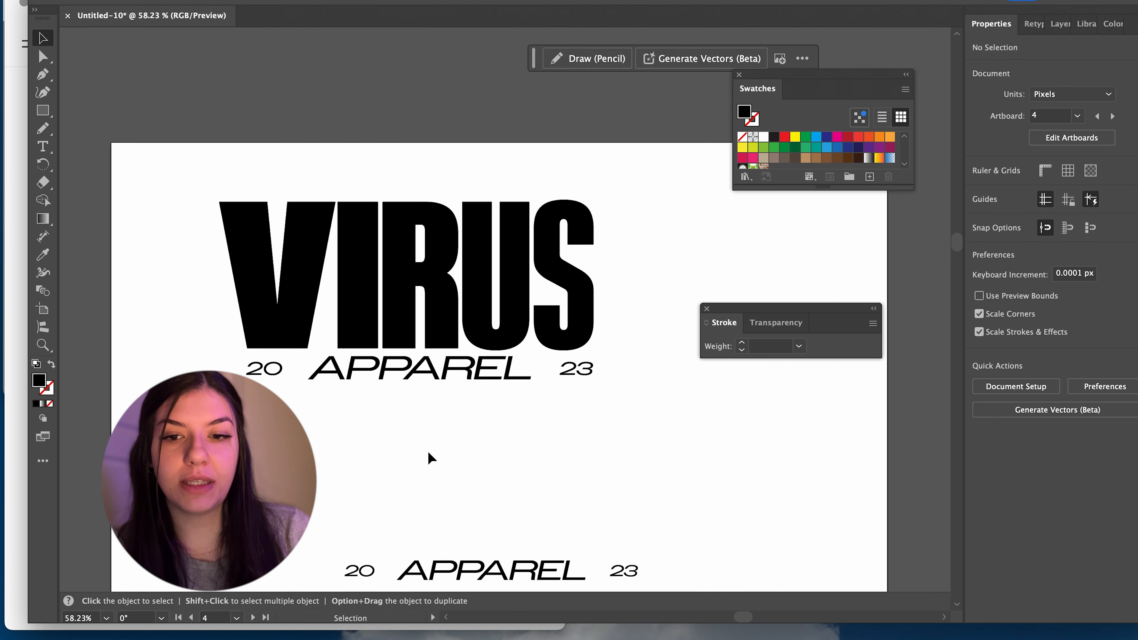
scroll(428, 452, "up", 4)
scroll(429, 452, "down", 5)
scroll(429, 452, "down", 5)
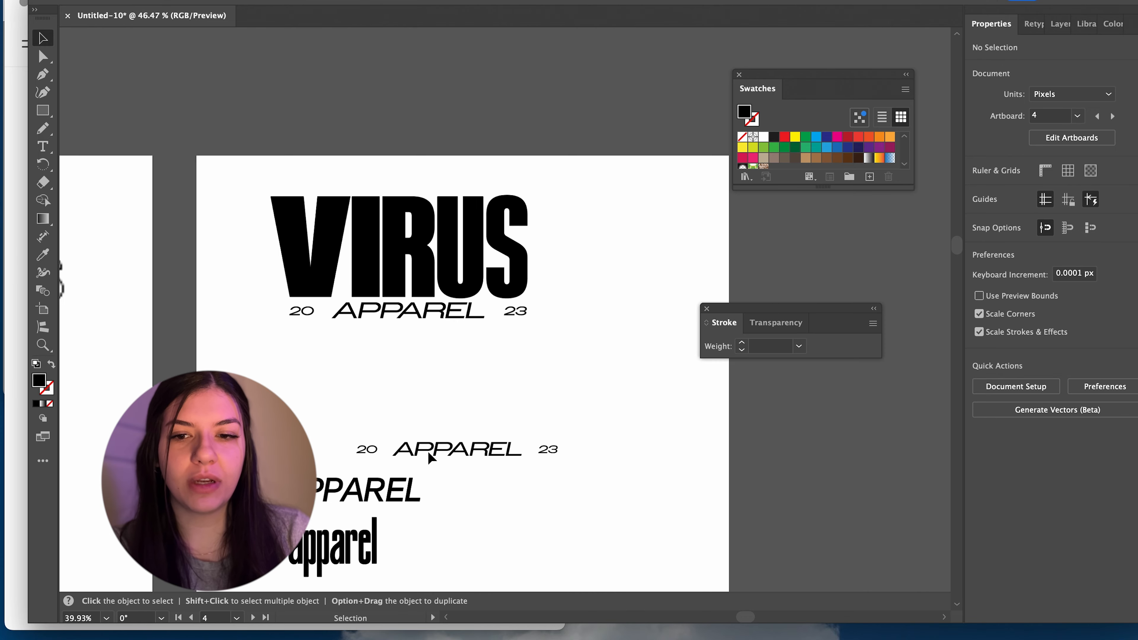
left_click(392, 491)
left_click_drag(393, 492, 475, 360)
scroll(432, 346, "up", 6)
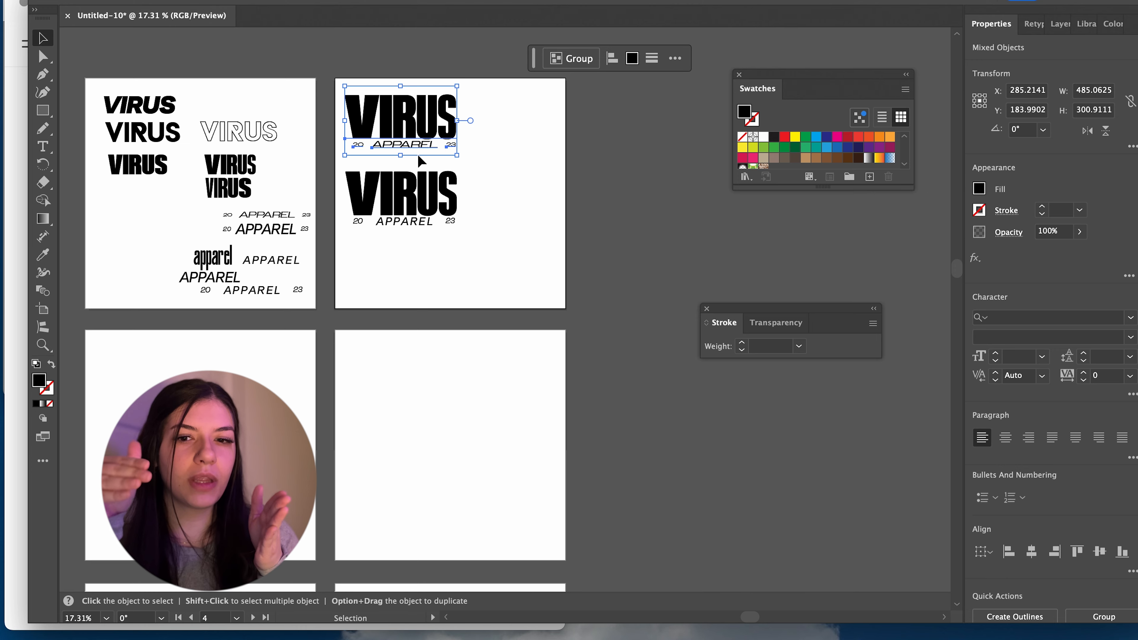
Step: Copy the upper VIRUS "20 APPAREL 23" lockup onto the first empty artboard in the row beneath the samples
key("super+c")
key("super+v")
left_click_drag(501, 299, 206, 398)
scroll(261, 297, "up", 5)
scroll(261, 297, "down", 4)
scroll(262, 296, "left", 5)
scroll(261, 296, "down", 3)
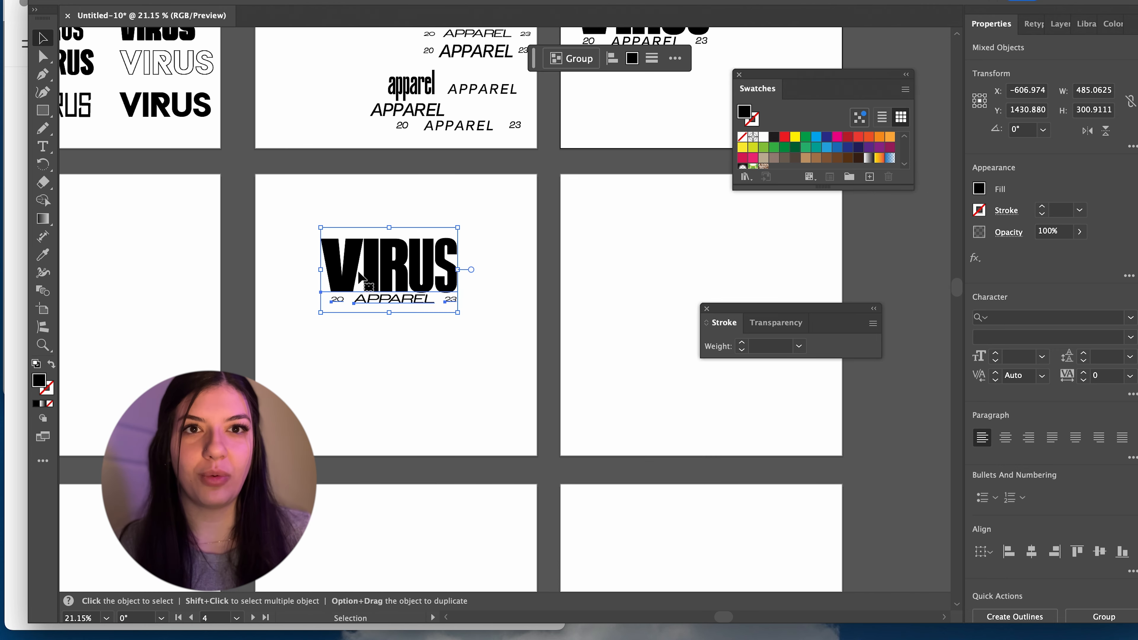
left_click_drag(355, 284, 88, 270)
scroll(88, 269, "left", 5)
left_click_drag(296, 236, 252, 210)
left_click_drag(256, 271, 168, 219)
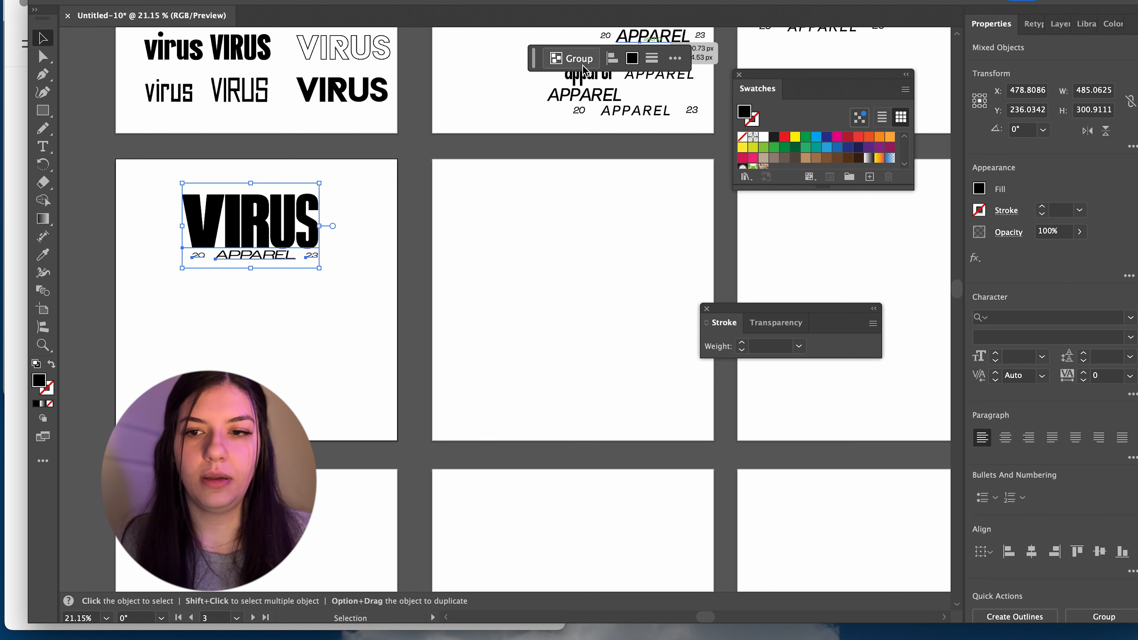
Step: Group the copied VIRUS lockup, enlarge it to span most of the artboard's width and move it down to the centre
left_click(571, 58)
left_click_drag(253, 275, 254, 326)
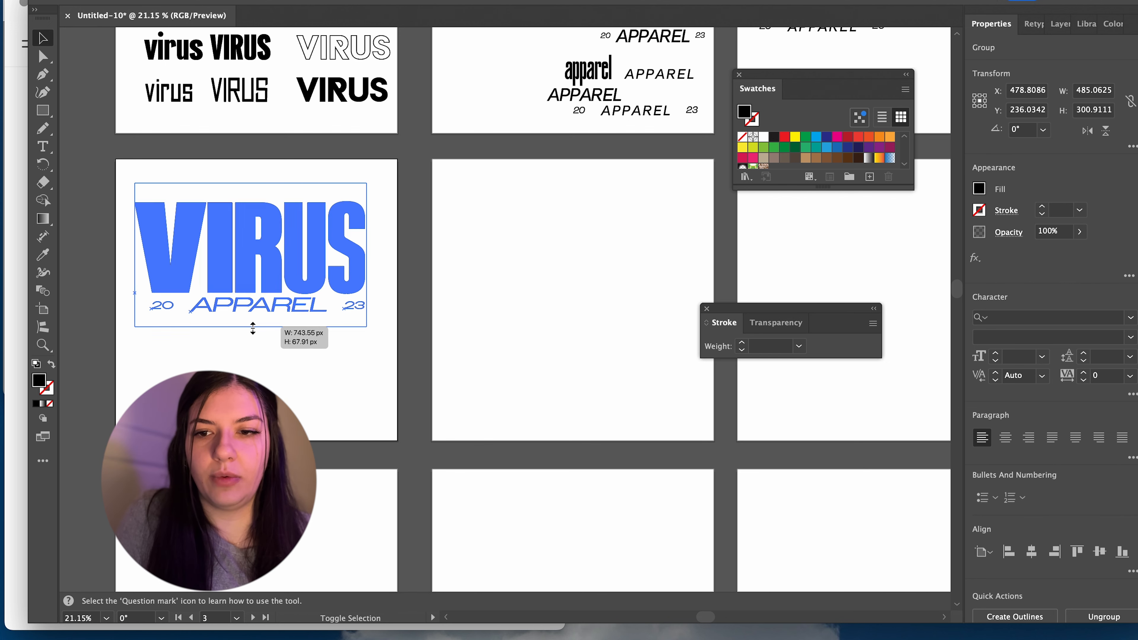
left_click_drag(261, 255, 261, 309)
left_click(266, 389)
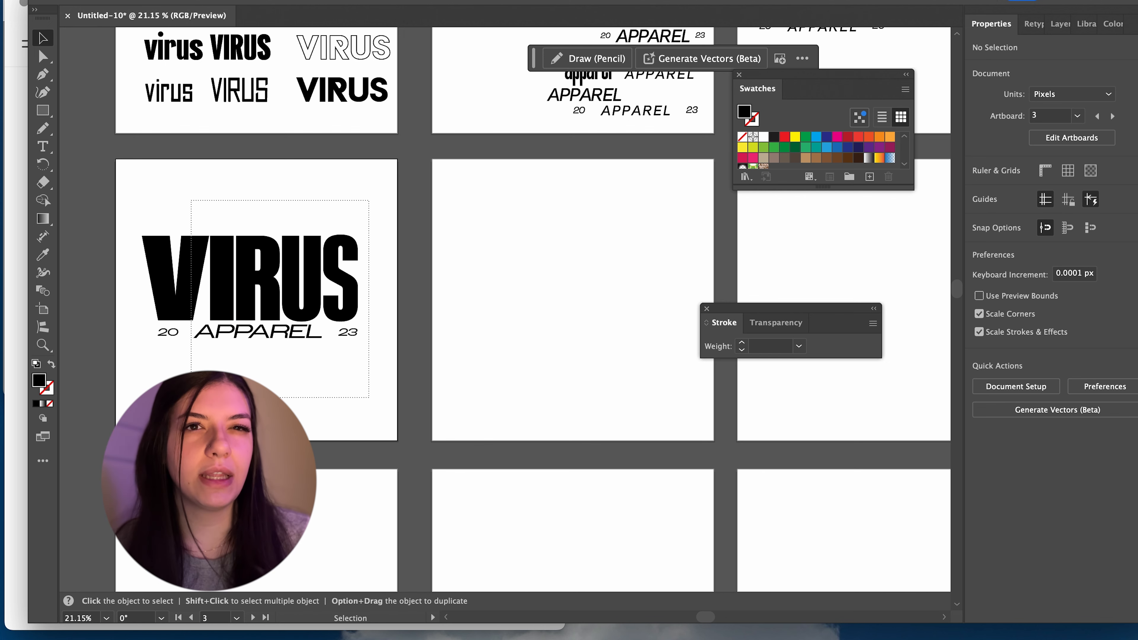
left_click(264, 327)
left_click_drag(271, 308, 271, 326)
left_click(269, 497)
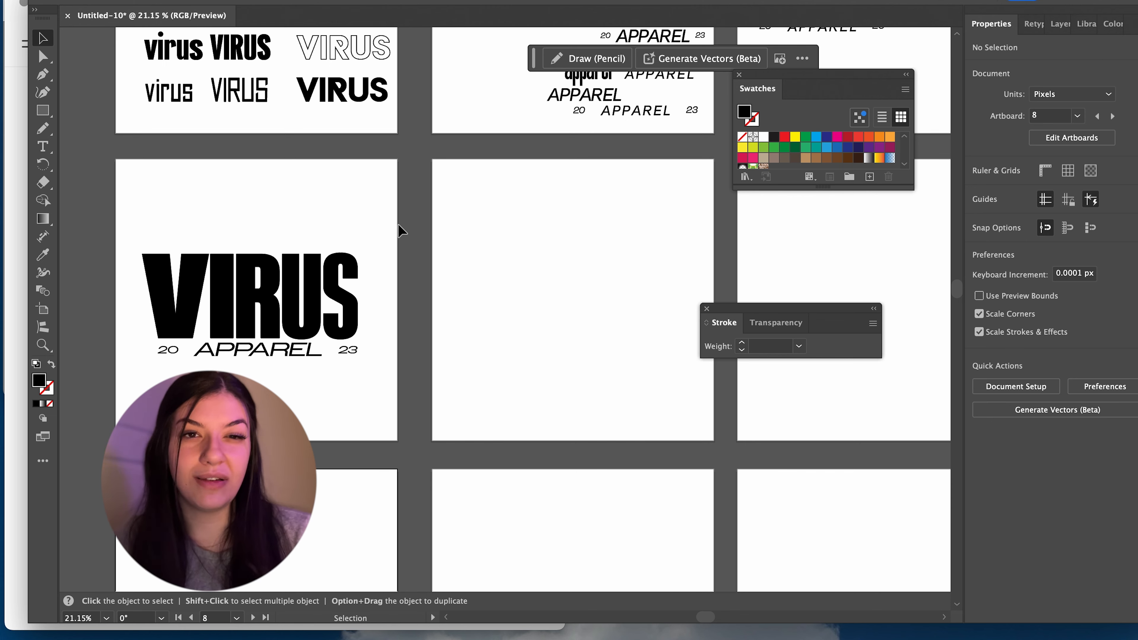
left_click_drag(381, 195, 172, 381)
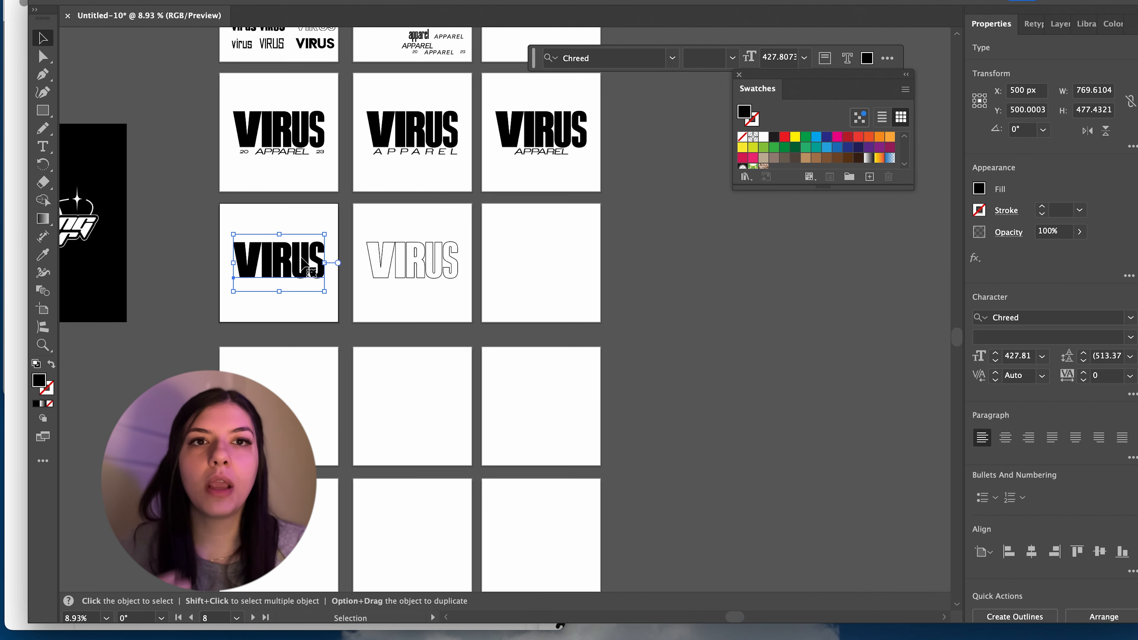
Step: Copy the plain VIRUS wordmark onto the first empty artboard of the next row and scale it down to about 272 pt
left_click_drag(333, 257, 338, 402)
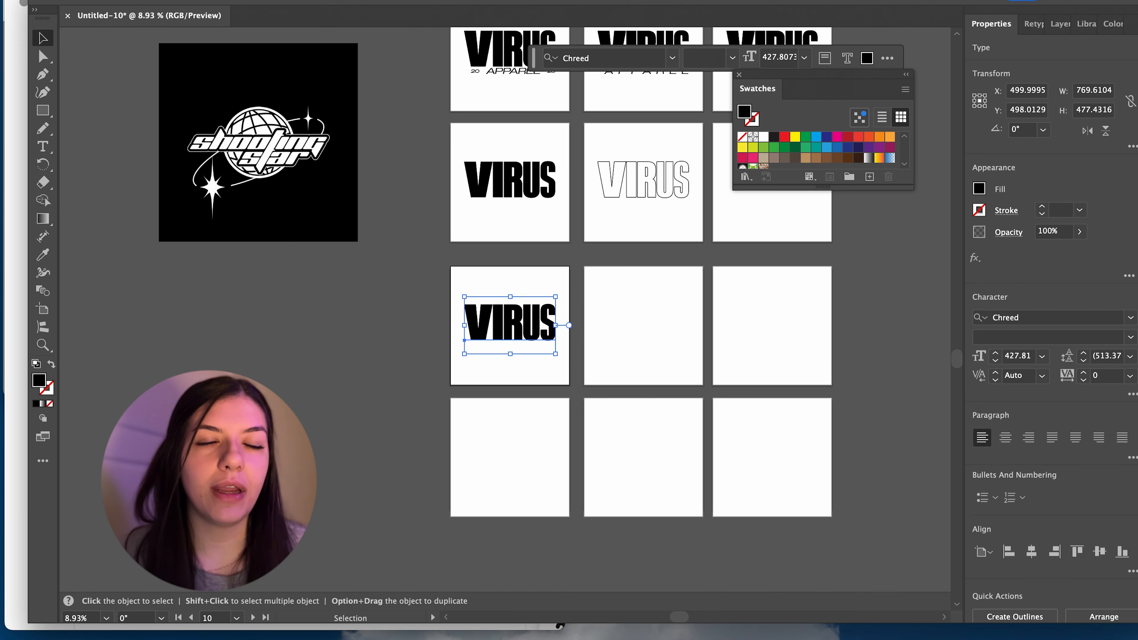
left_click_drag(512, 317, 511, 326)
Step: Draw a tilted ellipse beside the artboards, about 1255 by 907 px, and swap its black fill to a black outline
key("l")
mouse_move(377, 281)
left_mouse_down()
mouse_move(285, 438)
mouse_move(430, 371)
left_mouse_up()
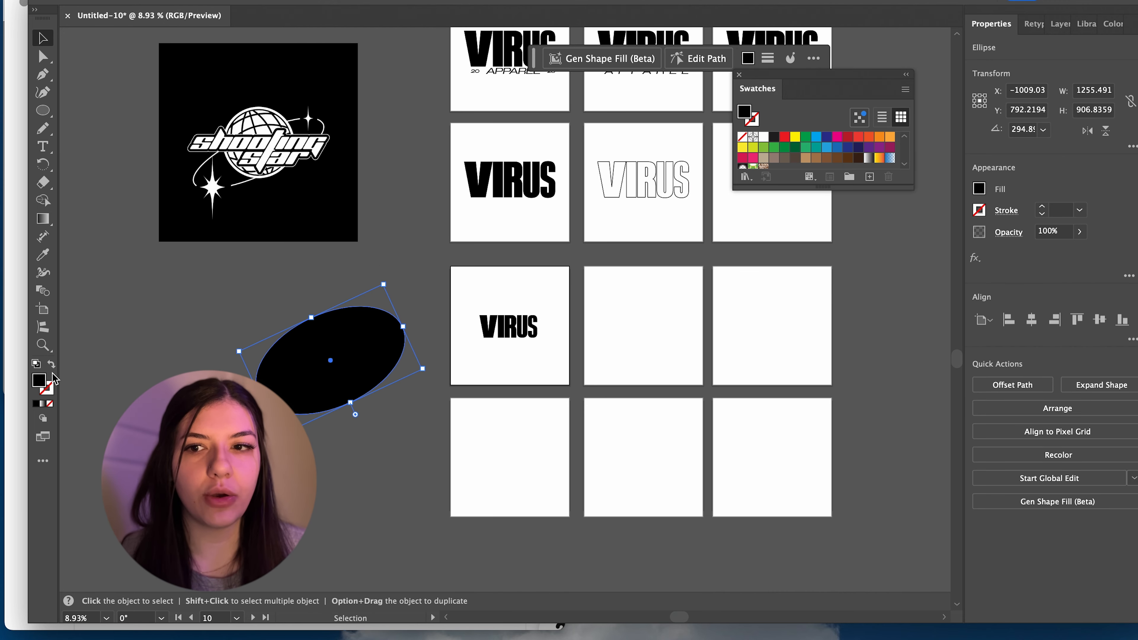
key("shift+x")
Step: Place the outlined ellipse over the small VIRUS wordmark, then resize and rotate it into a narrow tilted ring around the letters
left_click_drag(392, 368, 585, 339)
scroll(584, 339, "up", 5)
left_click_drag(606, 257, 533, 291)
mouse_move(459, 422)
left_mouse_down()
mouse_move(449, 400)
mouse_move(460, 363)
mouse_move(609, 254)
mouse_move(428, 368)
mouse_move(463, 310)
mouse_move(451, 320)
left_mouse_up()
left_click_drag(447, 265, 489, 301)
left_click_drag(415, 276, 419, 292)
left_click_drag(431, 353, 436, 345)
left_click_drag(495, 296, 504, 294)
left_click_drag(486, 281, 480, 282)
left_click(488, 206)
Step: Adjust the lower curve of the ring where it crosses the U and S of the VIRUS wordmark
scroll(488, 205, "down", 3)
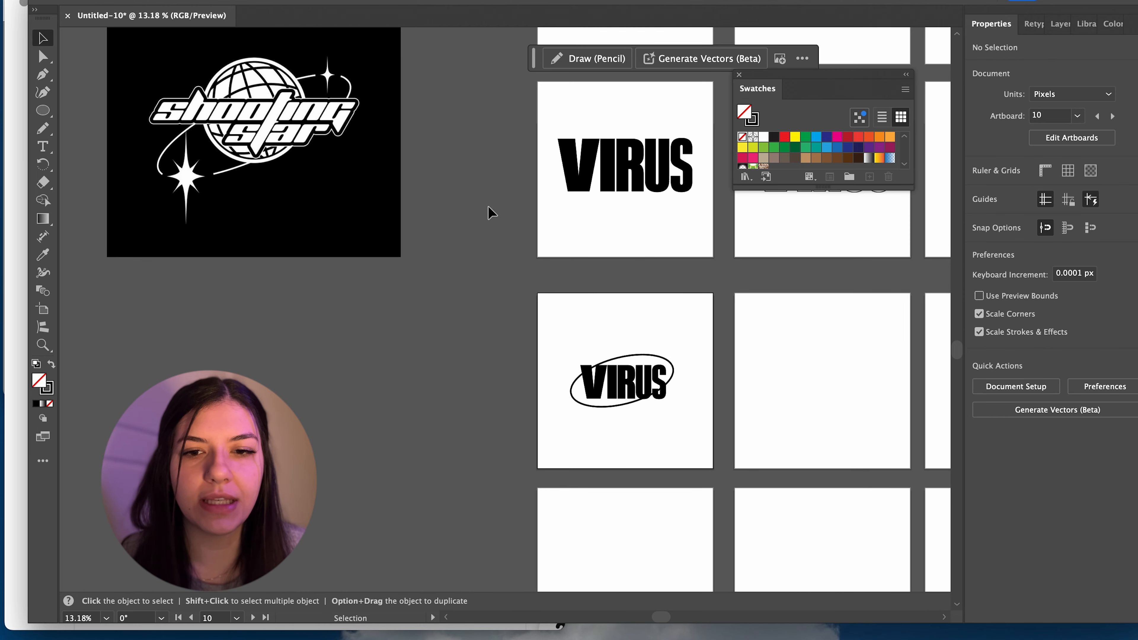
scroll(488, 205, "right", 3)
scroll(551, 319, "up", 10)
left_click_drag(505, 136, 417, 255)
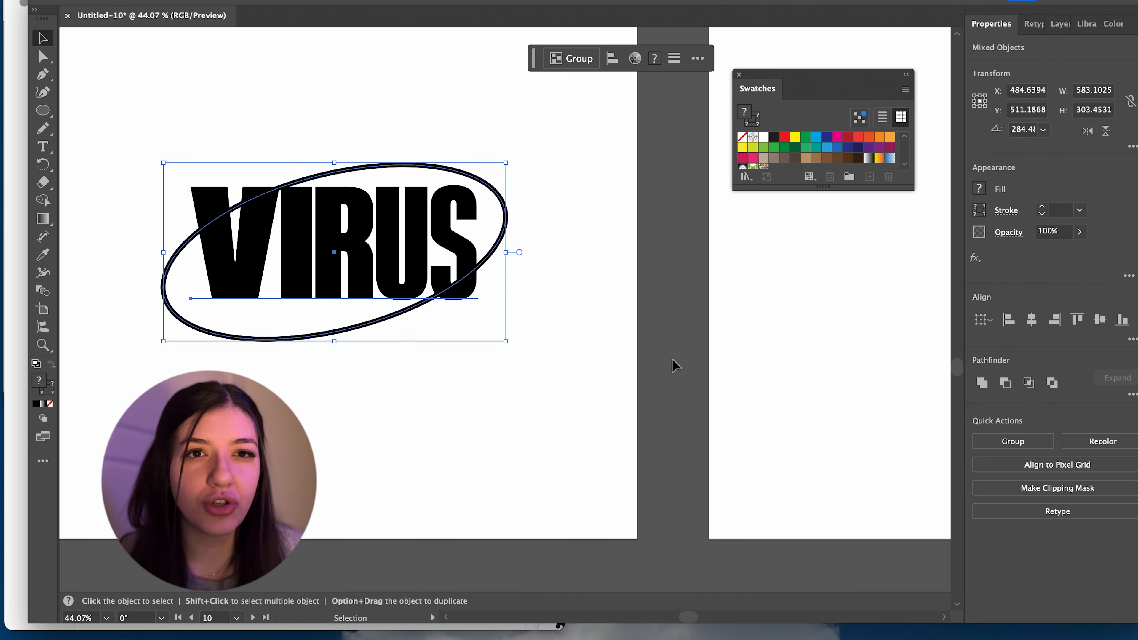
left_click(418, 313)
left_click(406, 363)
scroll(413, 371, "up", 1)
scroll(412, 371, "left", 1)
scroll(407, 359, "up", 10)
left_click(366, 358)
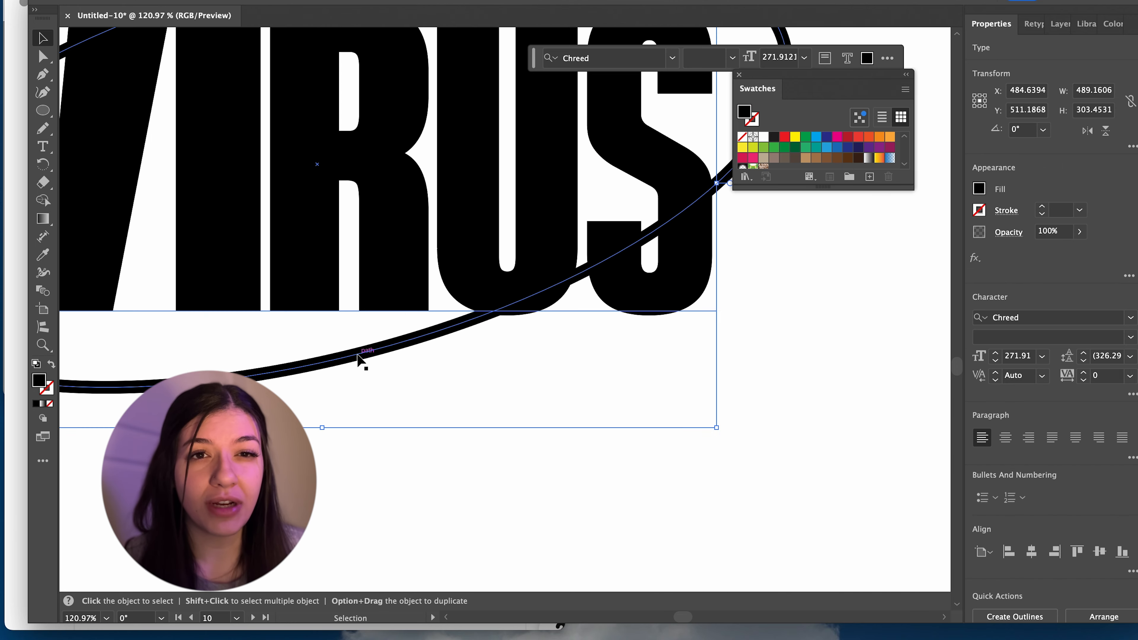
scroll(726, 201, "right", 2)
left_click(726, 201)
left_click(674, 179)
left_click_drag(292, 375, 297, 388)
left_click(493, 493)
Step: Refine the ring's proportions to about 248 by 598 px and its position around the VIRUS wordmark
scroll(494, 492, "down", 5)
scroll(493, 492, "left", 4)
left_click(459, 426)
scroll(674, 383, "up", 7)
left_click(379, 448)
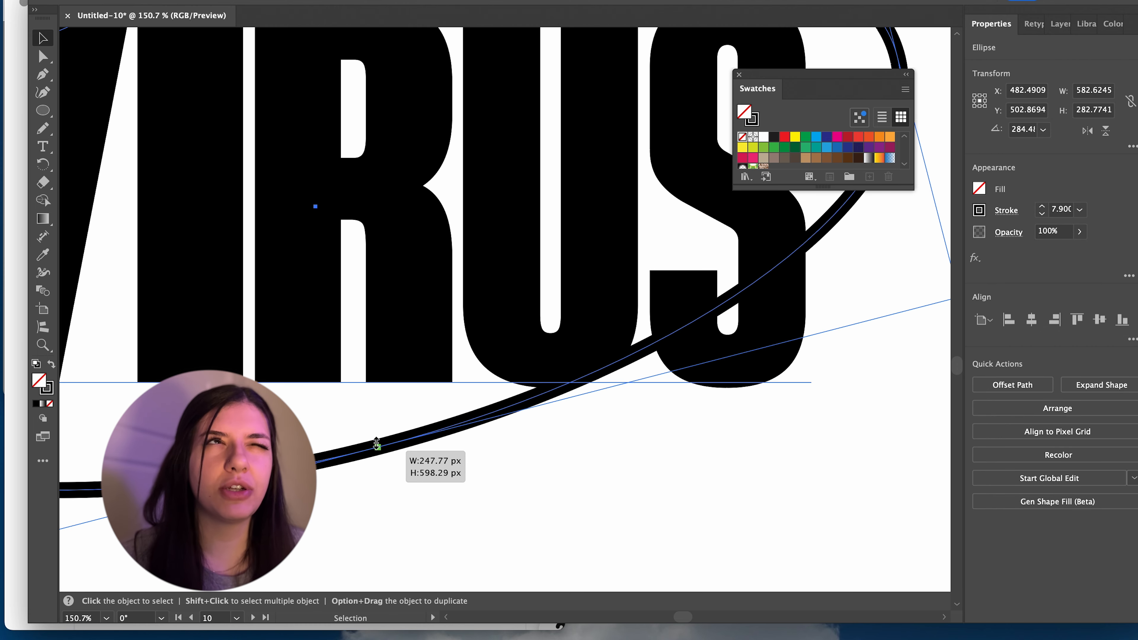
scroll(373, 439, "down", 7)
scroll(374, 439, "left", 4)
scroll(374, 439, "up", 5)
left_click_drag(562, 148, 566, 153)
scroll(456, 319, "down", 7)
left_click(456, 319)
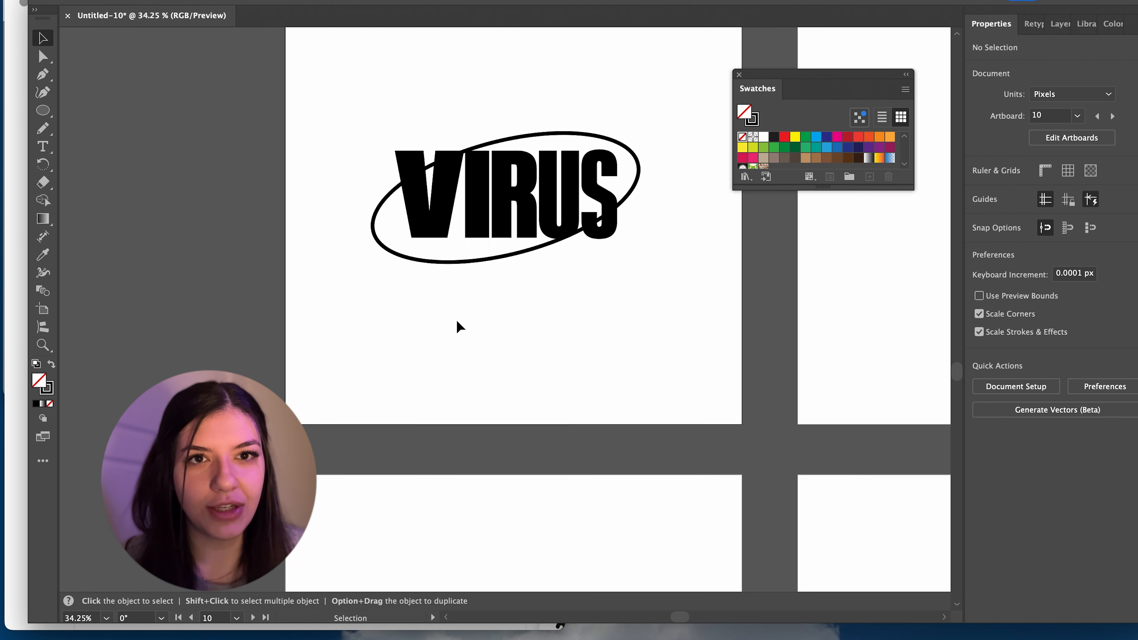
Step: Examine how the orbit line and sparkle stars are arranged in the "shooting star" reference logo
scroll(456, 319, "down", 3)
scroll(456, 319, "down", 4)
scroll(456, 319, "left", 5)
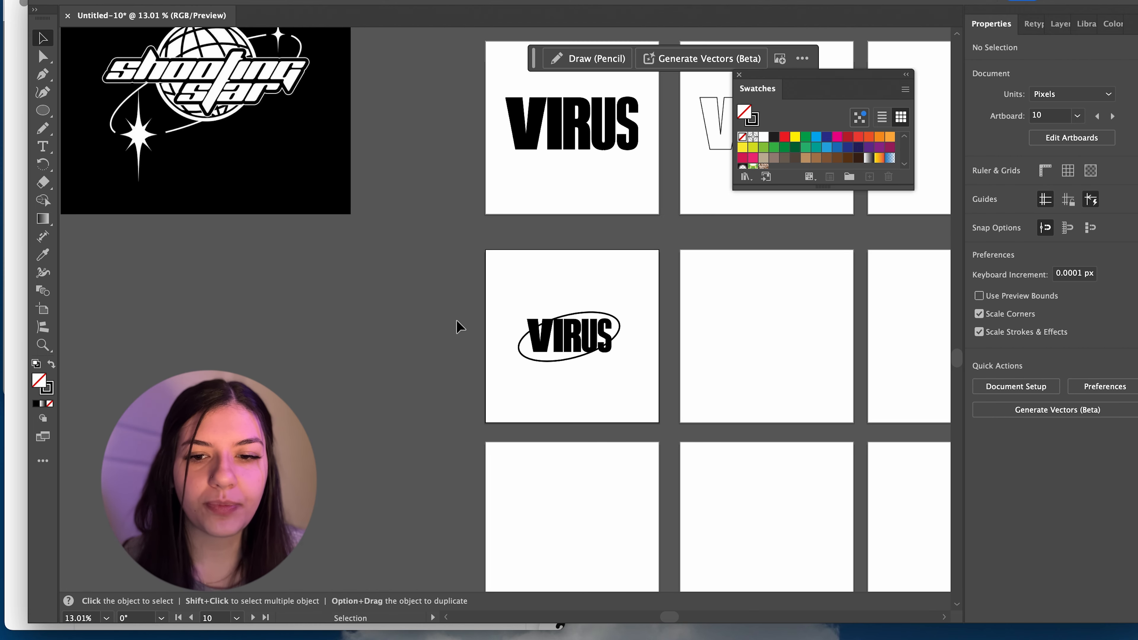
scroll(456, 319, "up", 4)
scroll(456, 319, "up", 5)
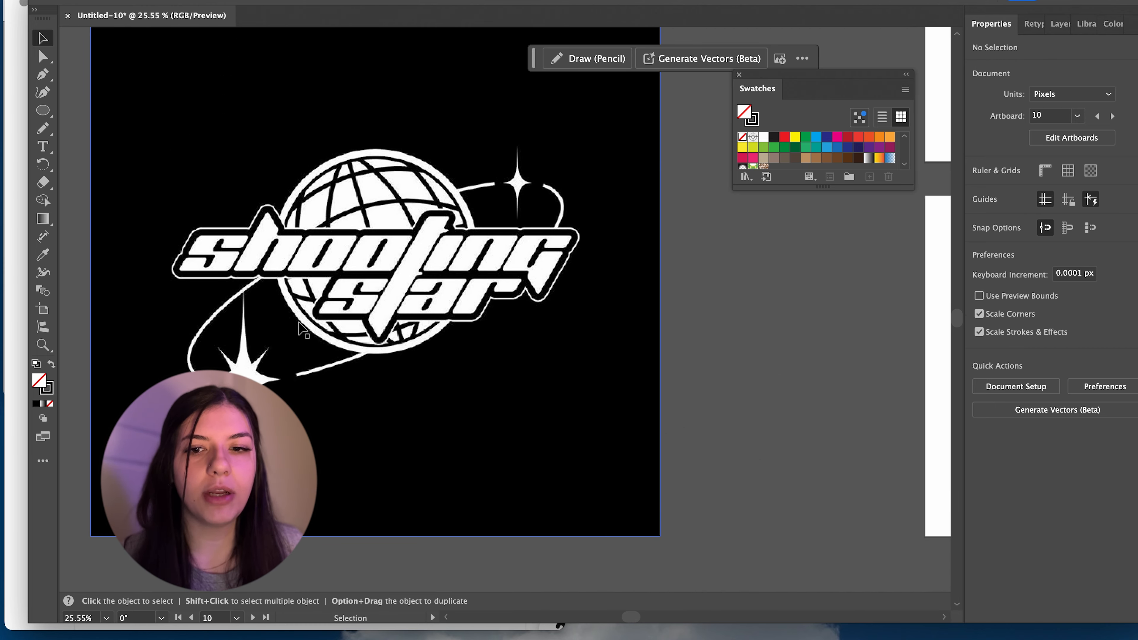
scroll(298, 329, "down", 4)
scroll(601, 301, "up", 5)
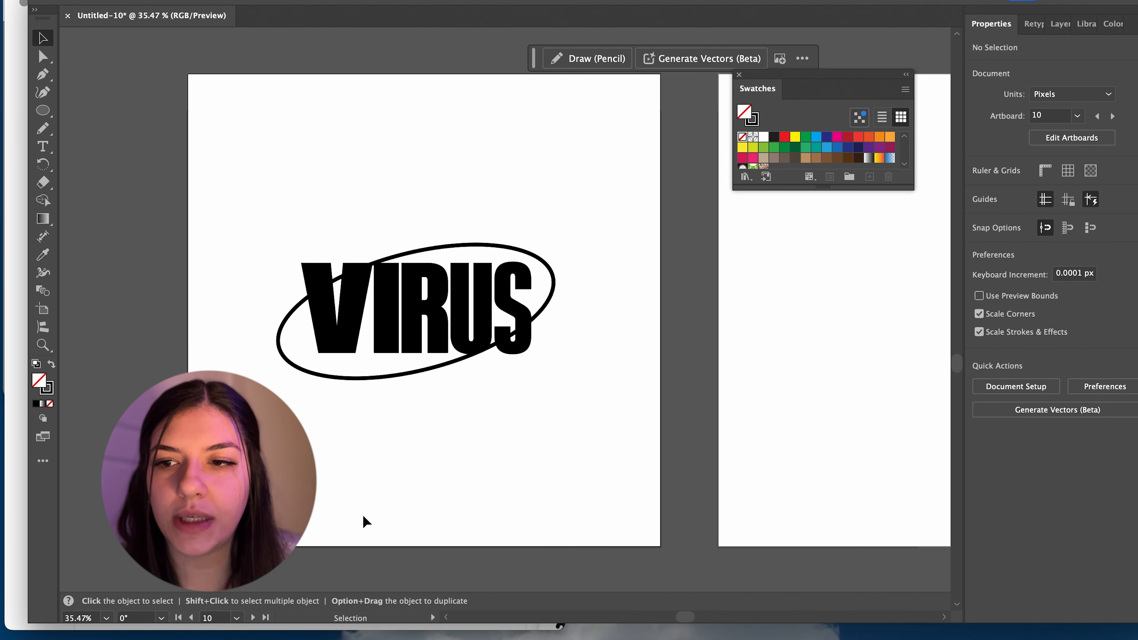
Step: Draw an upright ellipse about 161 by 259 px above the ringed VIRUS wordmark and give it a solid black fill
left_click(37, 113)
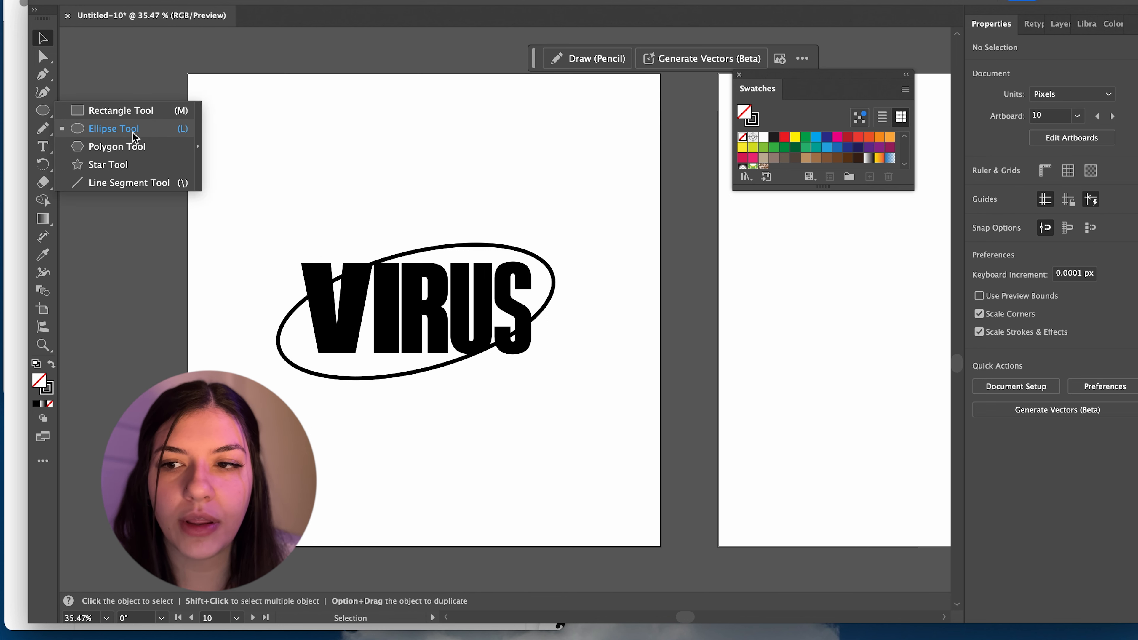
left_click(111, 128)
left_click_drag(240, 91, 316, 213)
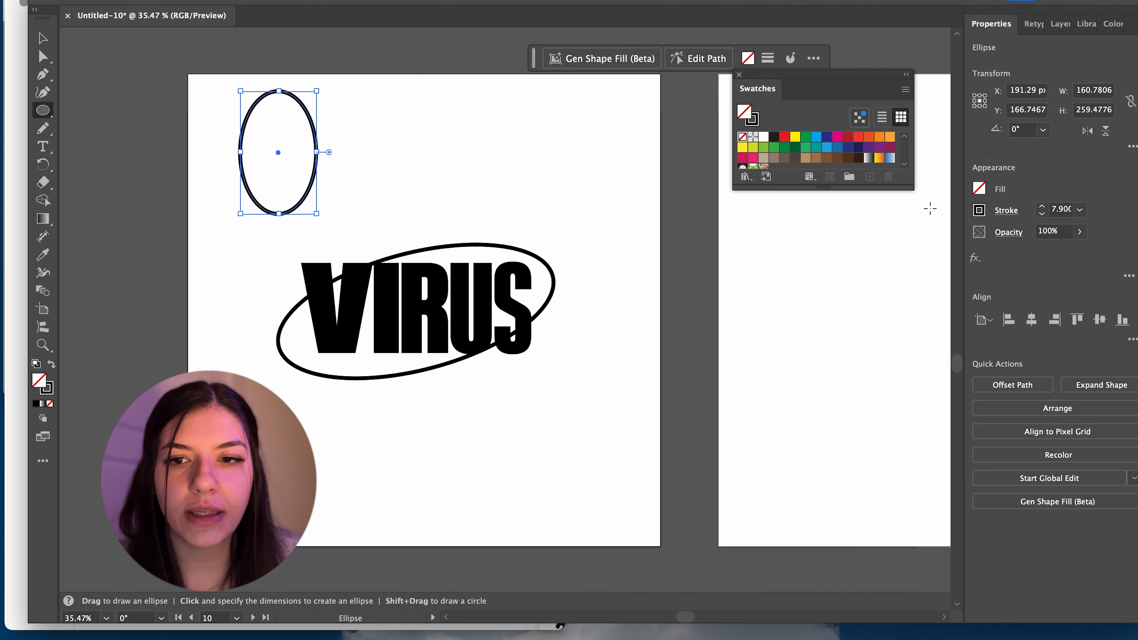
left_click(51, 366)
scroll(300, 3, "up", 5)
Step: Apply the Pucker & Bloat effect at -90% to the black ellipse, shaping it into a four-pointed sparkle
left_click(300, 1)
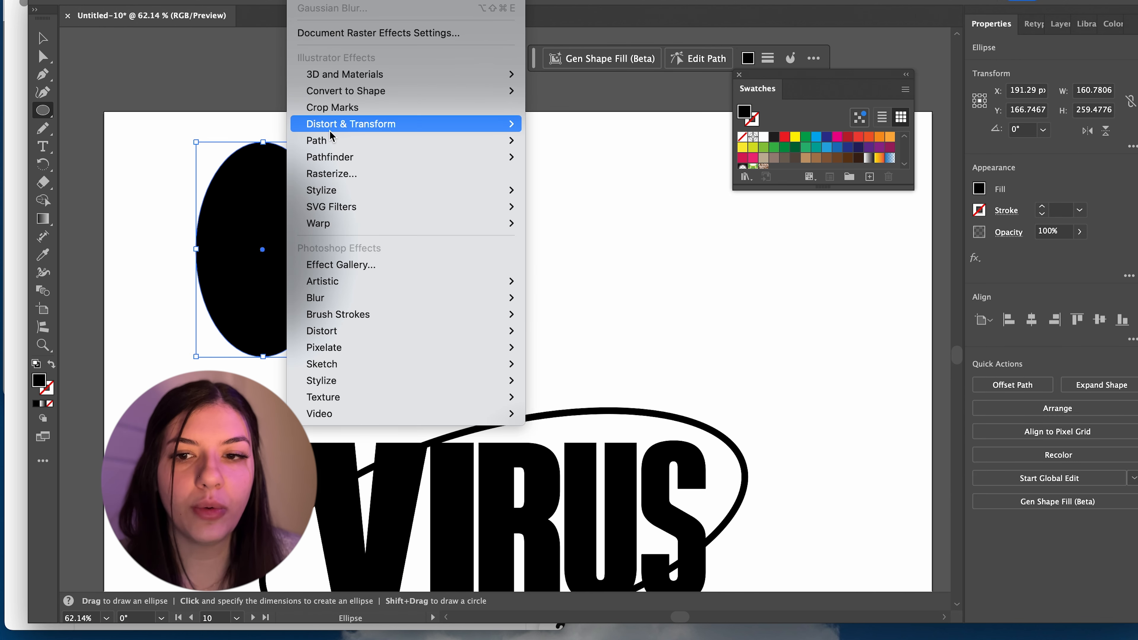
mouse_move(350, 130)
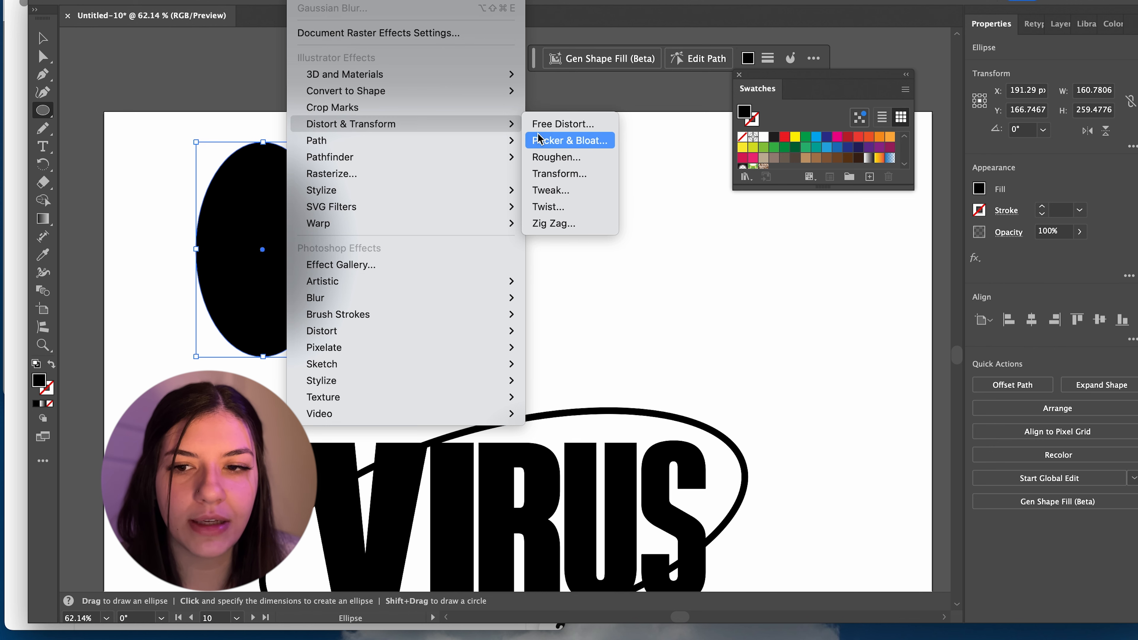
left_click(556, 147)
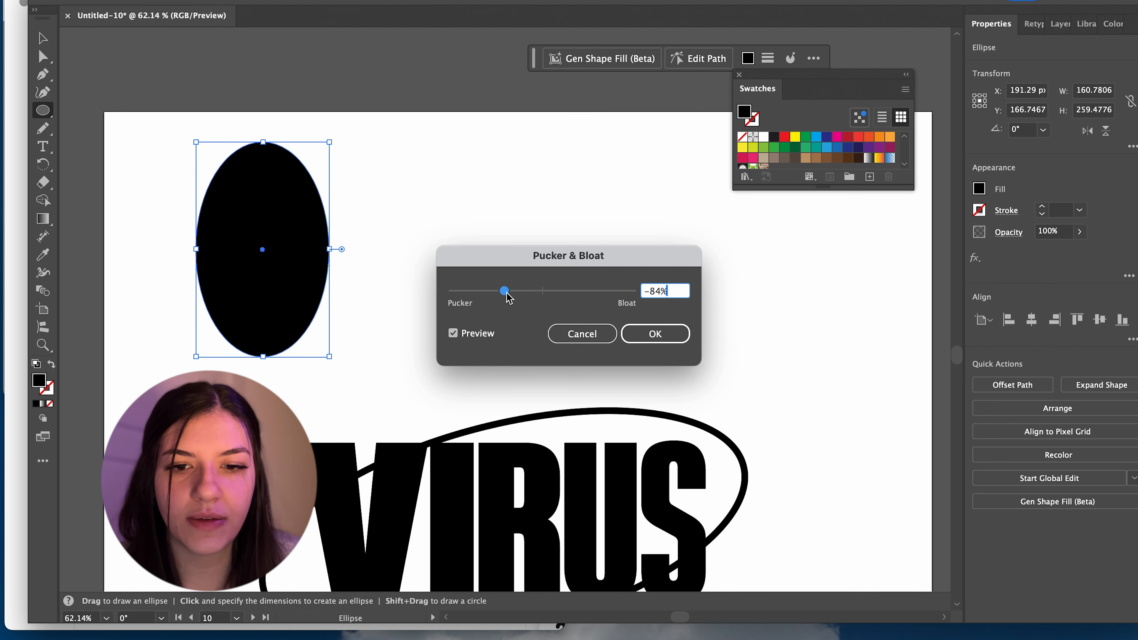
mouse_move(510, 298)
left_mouse_down()
mouse_move(527, 298)
mouse_move(506, 299)
left_mouse_up()
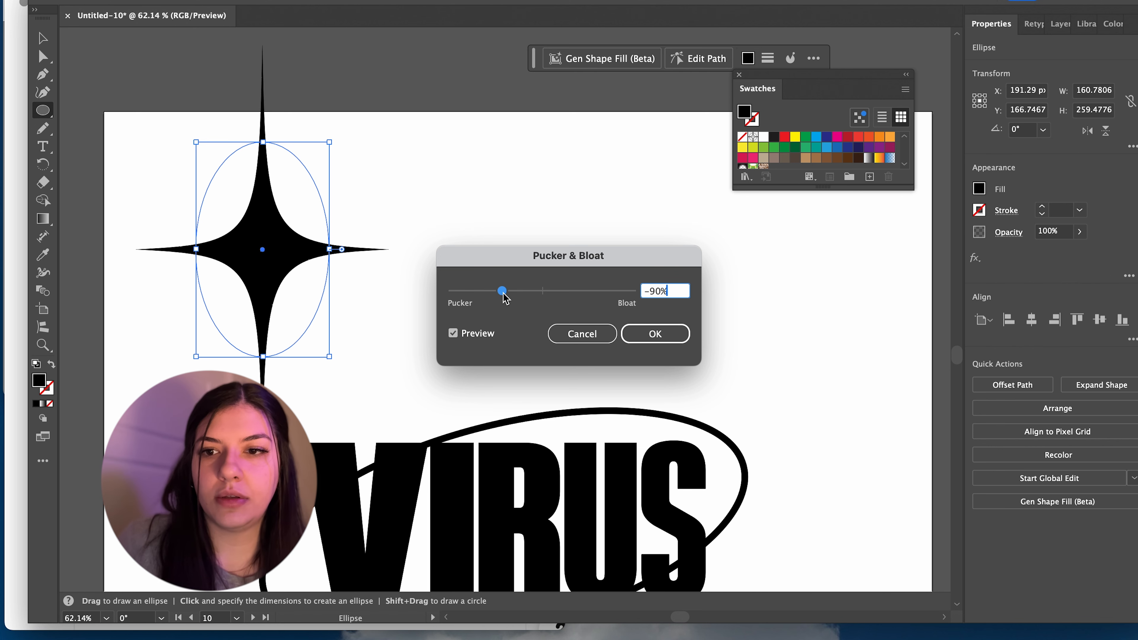
left_click(647, 336)
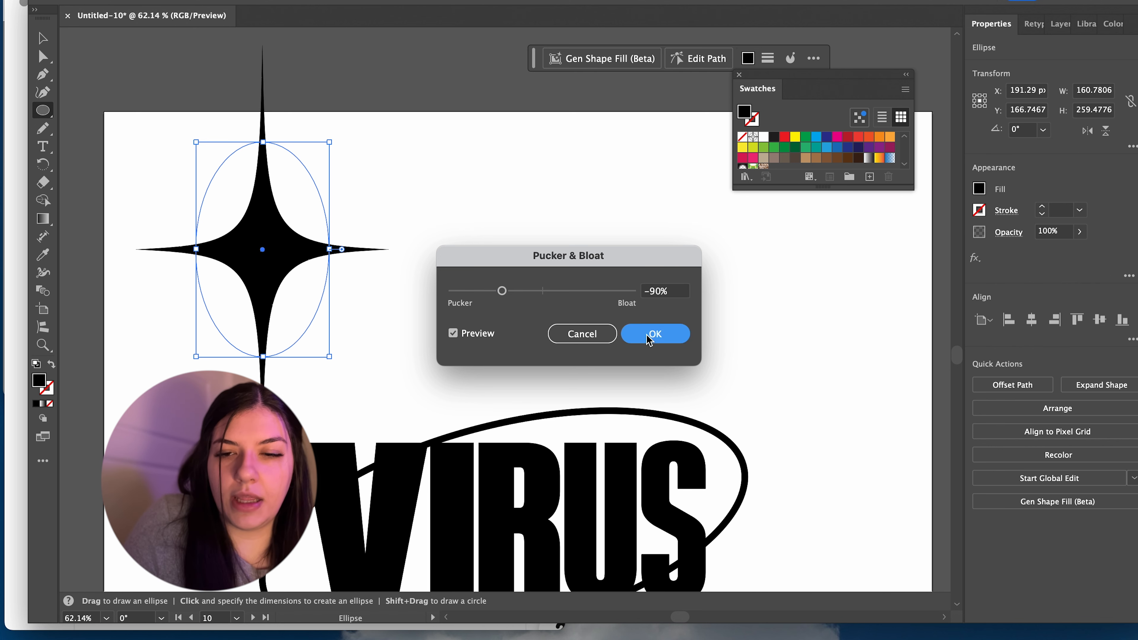
Step: Duplicate the four-pointed sparkle and place the copy over the ring at the foot of the V in VIRUS
left_click(34, 30)
scroll(343, 210, "down", 3)
left_click(358, 222)
left_click(297, 243)
key("super+c")
key("super+v")
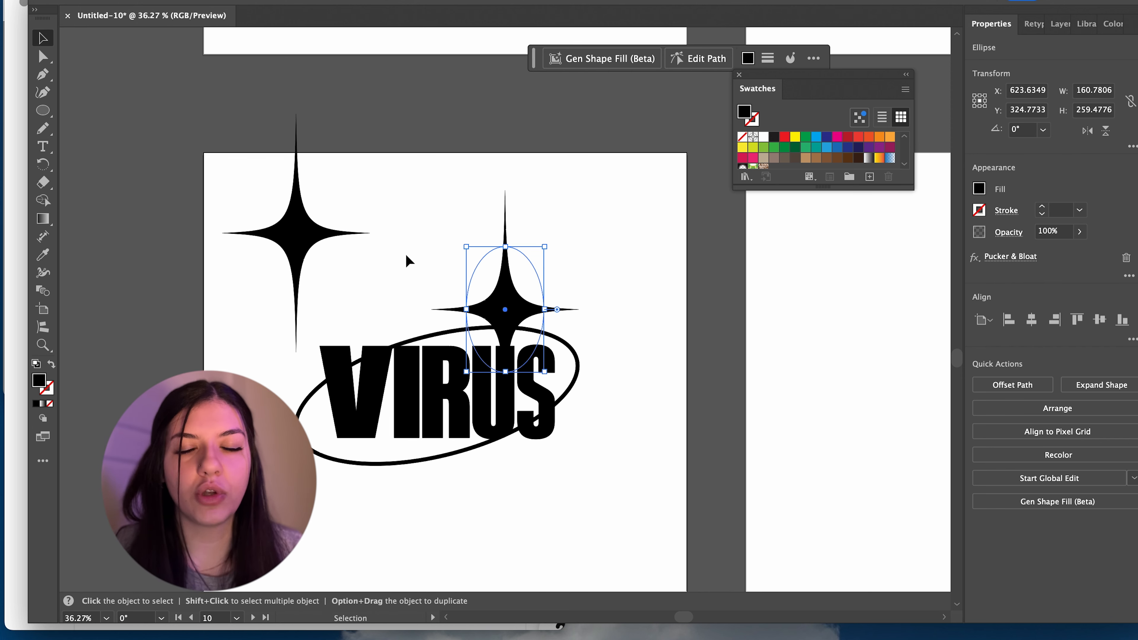
left_click_drag(518, 309, 352, 455)
scroll(353, 454, "up", 5)
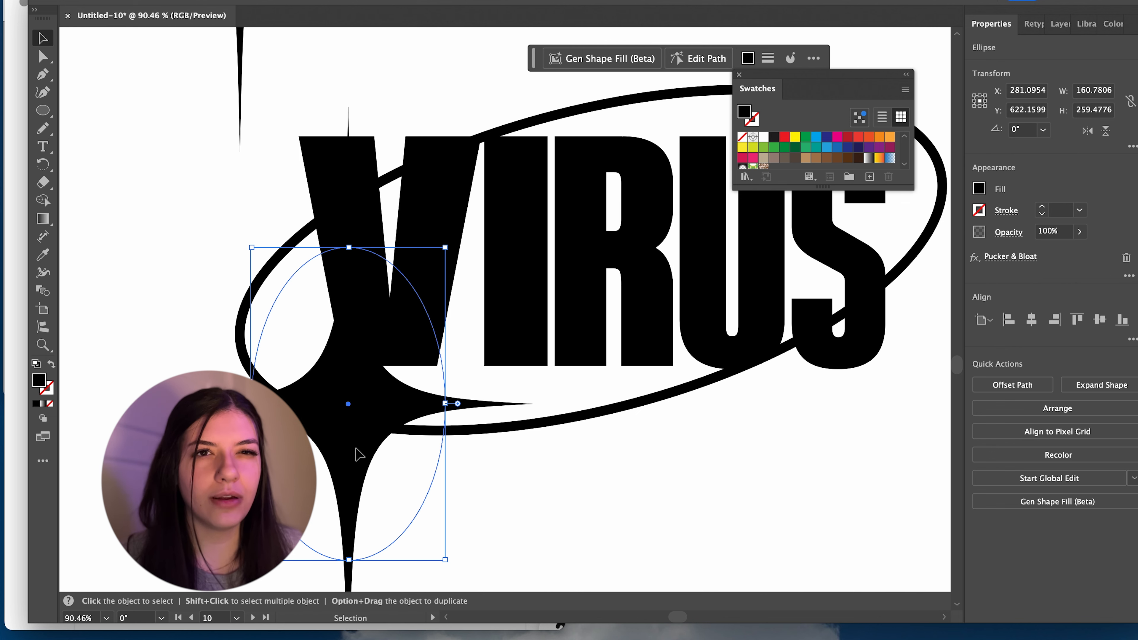
Step: Scale the copied sparkle down and position it on the ring near the foot of the V in VIRUS
left_click_drag(445, 249, 329, 434)
left_click_drag(299, 504, 330, 420)
left_click(428, 475)
scroll(428, 475, "down", 5)
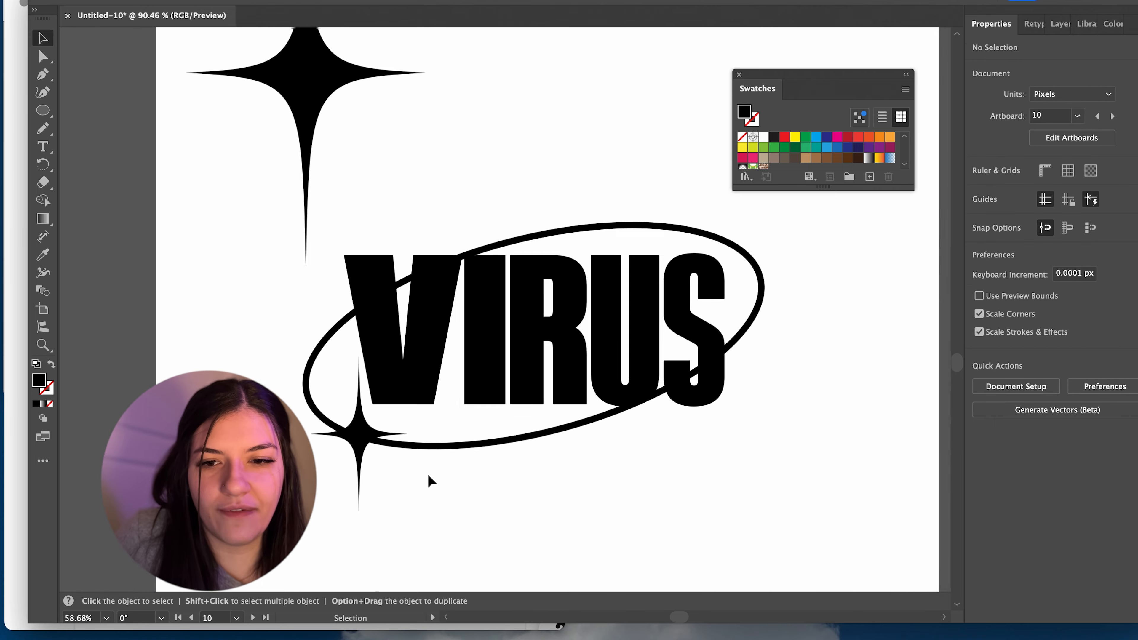
Step: Compare the ringed VIRUS logo's sparkle placement with the "shooting star" reference logo
scroll(428, 475, "left", 5)
scroll(428, 475, "down", 2)
scroll(428, 476, "up", 5)
scroll(429, 476, "left", 5)
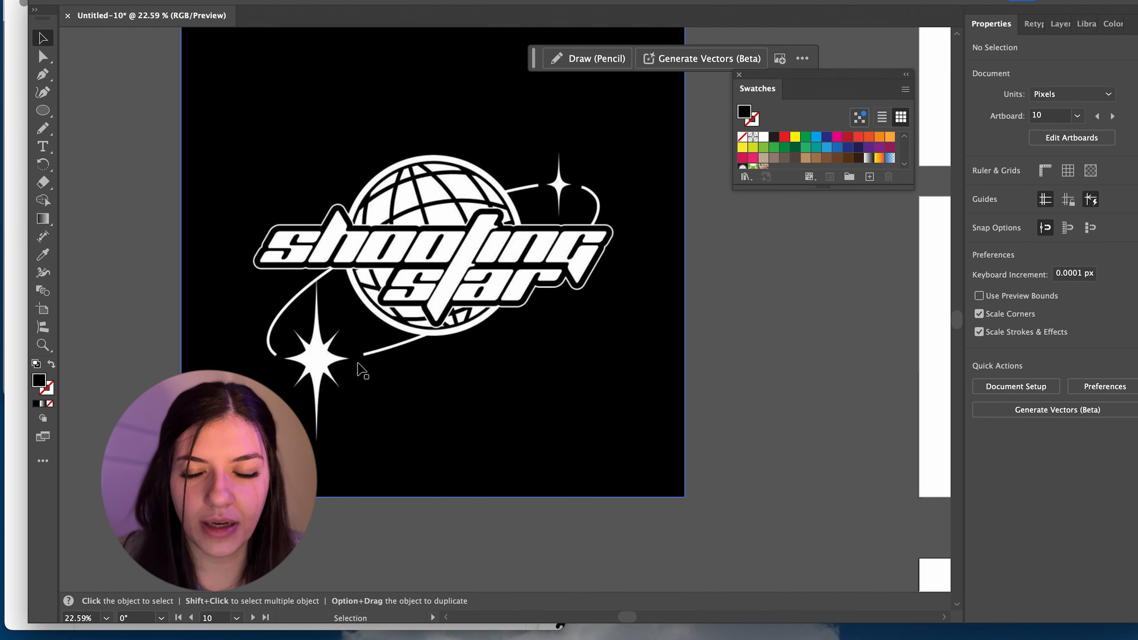
scroll(348, 396, "down", 1)
scroll(347, 398, "right", 3)
scroll(347, 399, "down", 2)
scroll(345, 396, "down", 3)
scroll(345, 396, "right", 4)
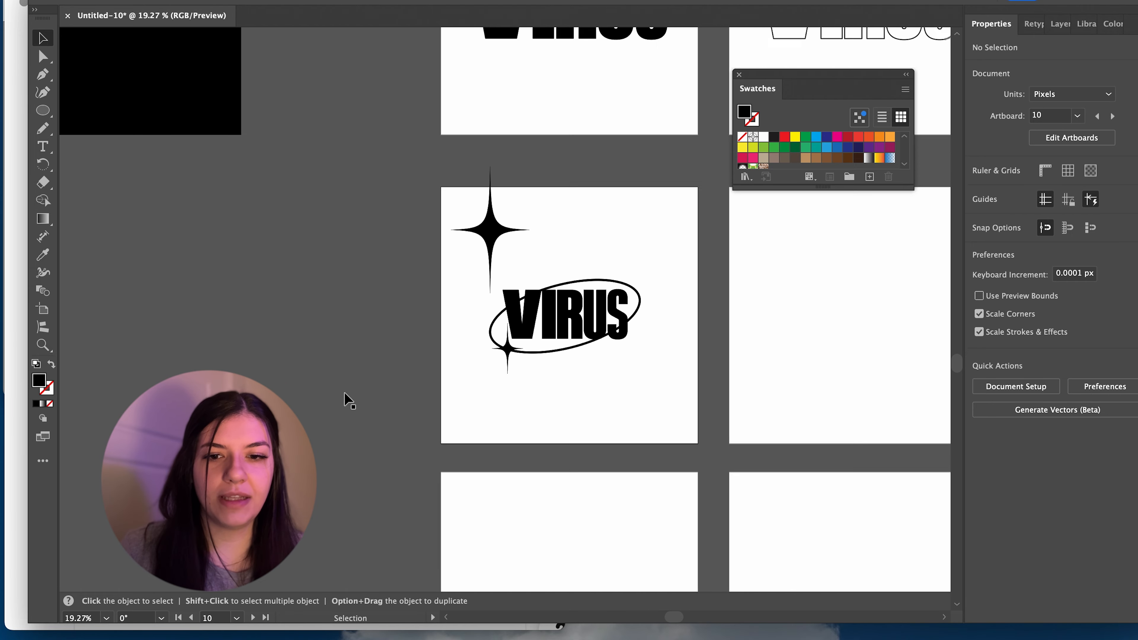
scroll(527, 380, "up", 2)
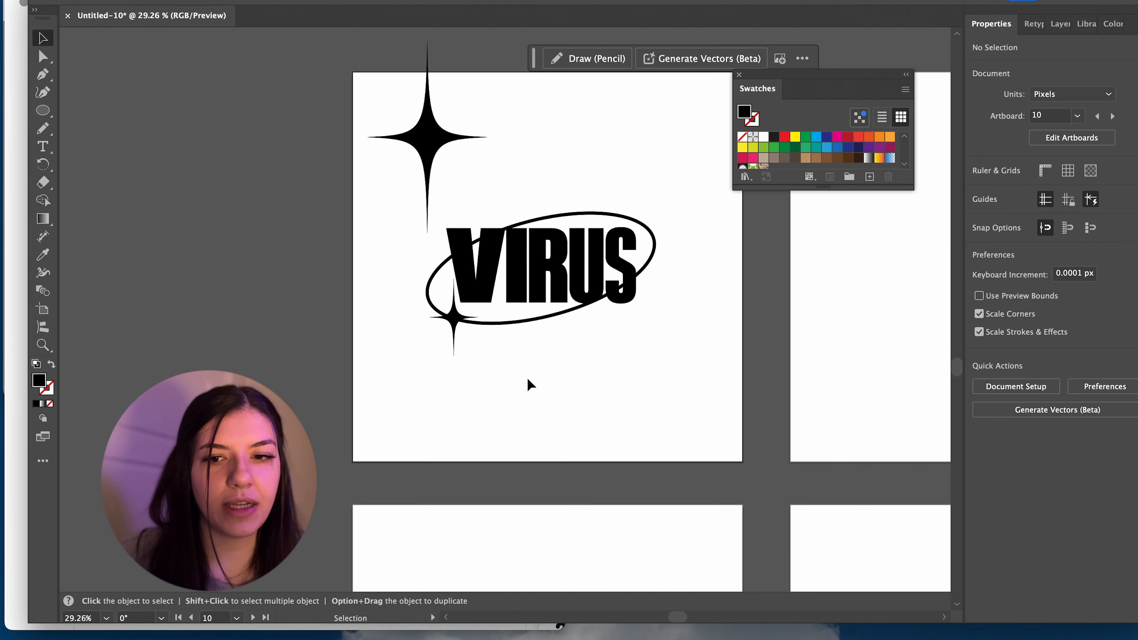
scroll(527, 378, "up", 3)
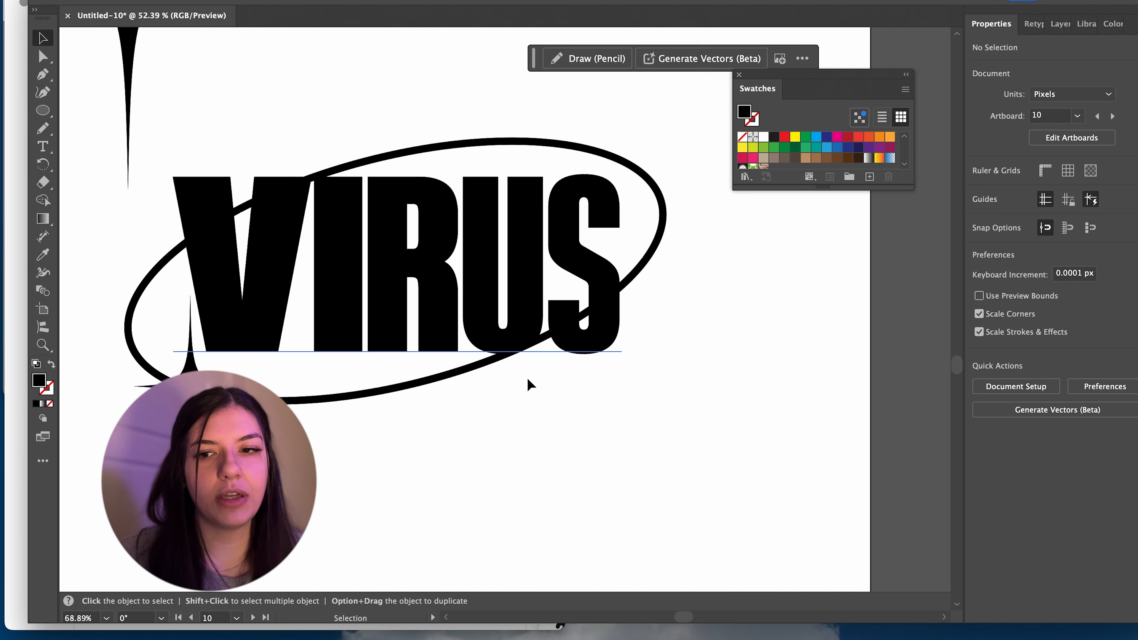
scroll(527, 378, "up", 4)
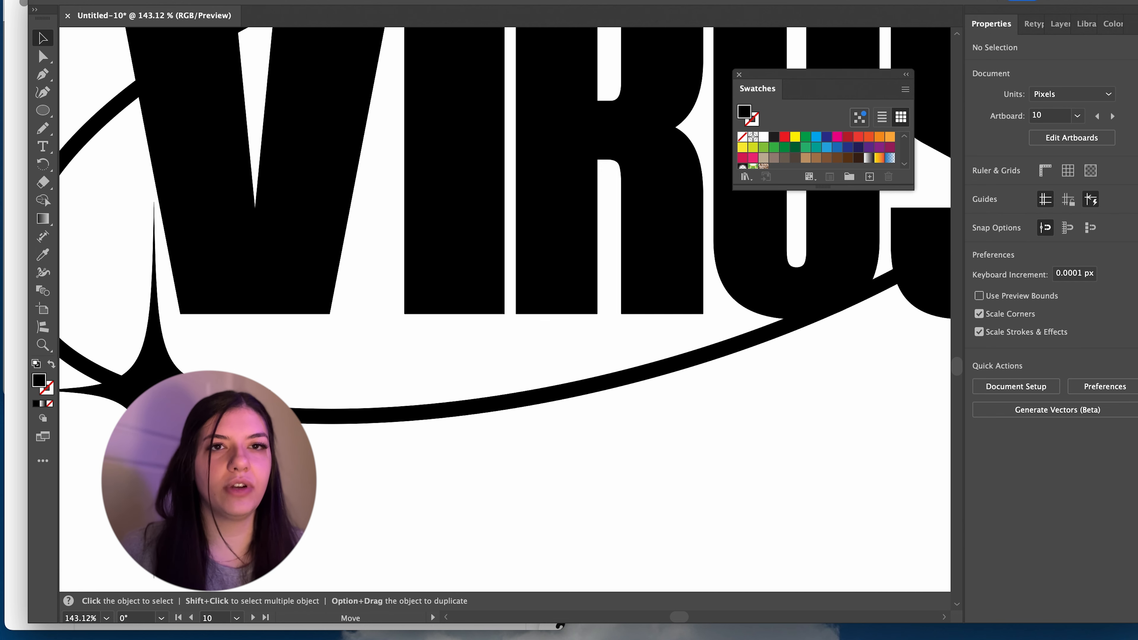
scroll(271, 510, "down", 4)
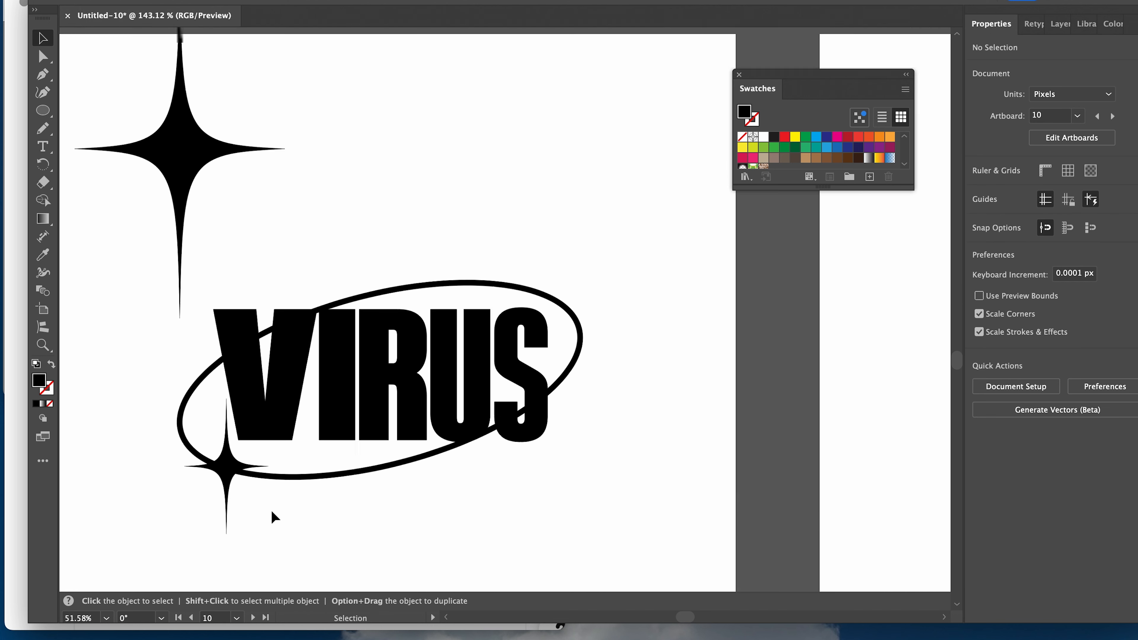
Step: Duplicate the small sparkle, scale the copy to about 50 by 55 px, and place it on the ring above the S
scroll(271, 510, "right", 2)
left_click(183, 445)
key("super+c")
key("super+v")
left_click_drag(505, 310, 538, 250)
scroll(563, 226, "up", 4)
left_click_drag(509, 205, 511, 249)
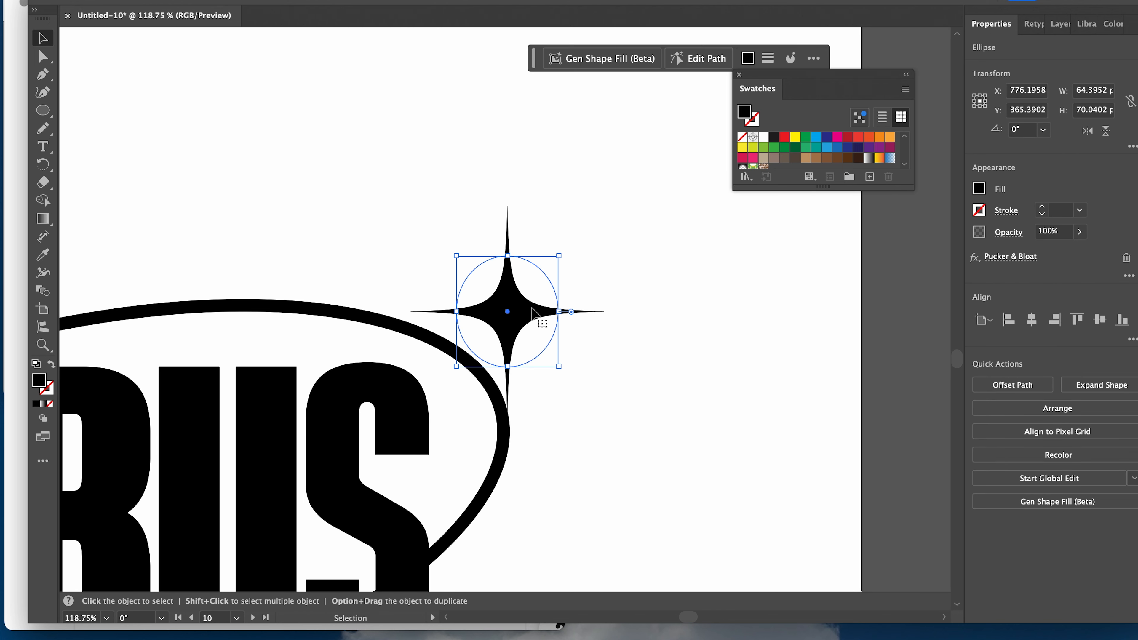
mouse_move(537, 306)
left_mouse_down()
mouse_move(452, 343)
mouse_move(470, 350)
left_mouse_up()
scroll(395, 386, "up", 5)
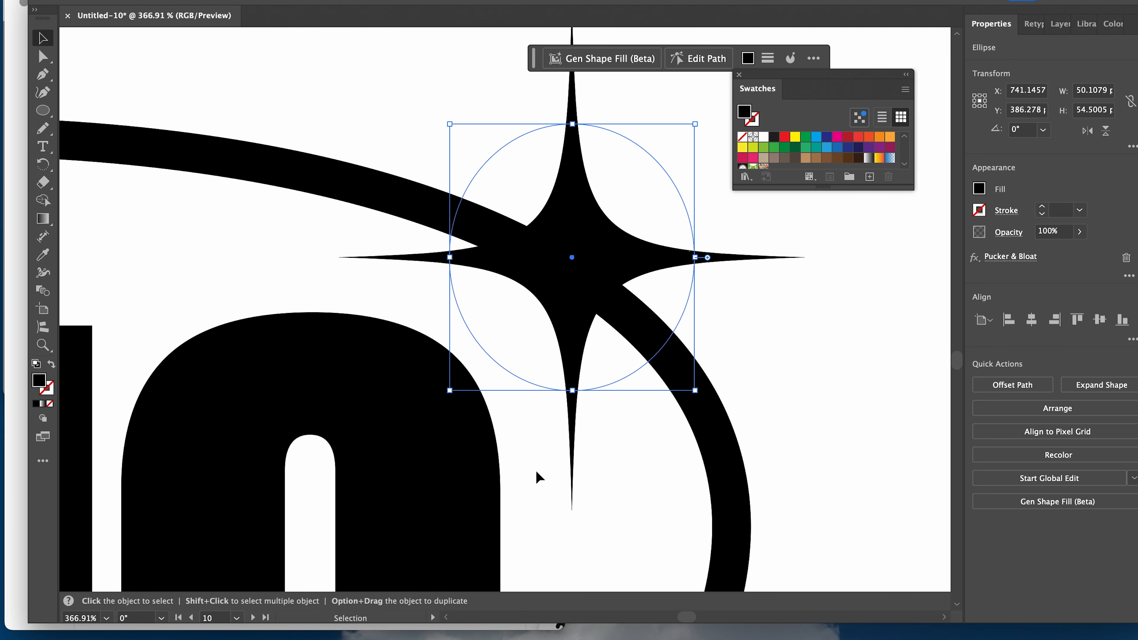
Step: Fine-tune the position of the smaller sparkle so that it sits on the ring line above the S
left_click(785, 326)
scroll(784, 326, "down", 6)
scroll(785, 326, "up", 5)
scroll(785, 327, "up", 3)
left_click(610, 261)
left_click_drag(586, 259, 581, 265)
left_click(734, 205)
scroll(734, 206, "down", 4)
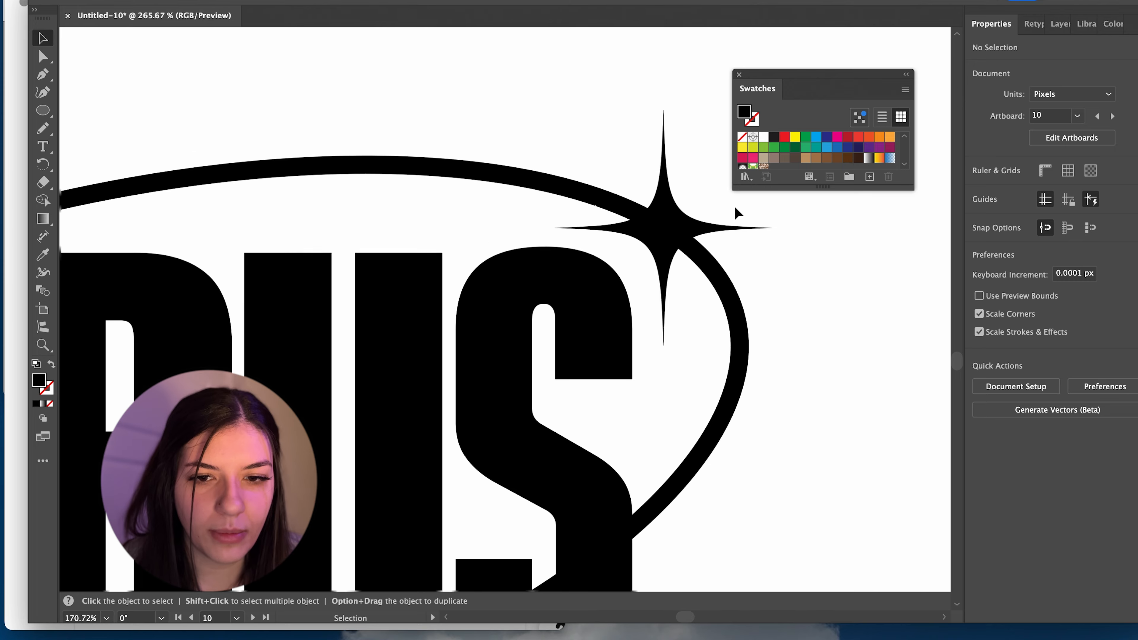
Step: Move the original large sparkle off the artboard to the empty area beside the ringed VIRUS logo
scroll(734, 206, "down", 5)
left_click(440, 146)
left_click_drag(440, 146, 131, 251)
left_click(294, 343)
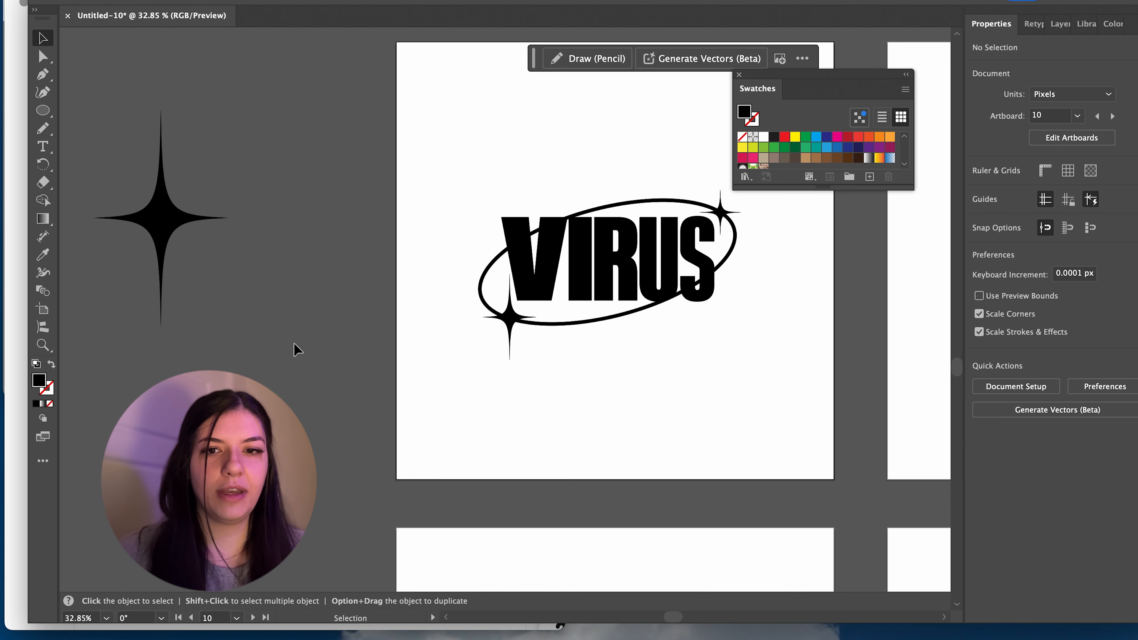
scroll(296, 346, "right", 5)
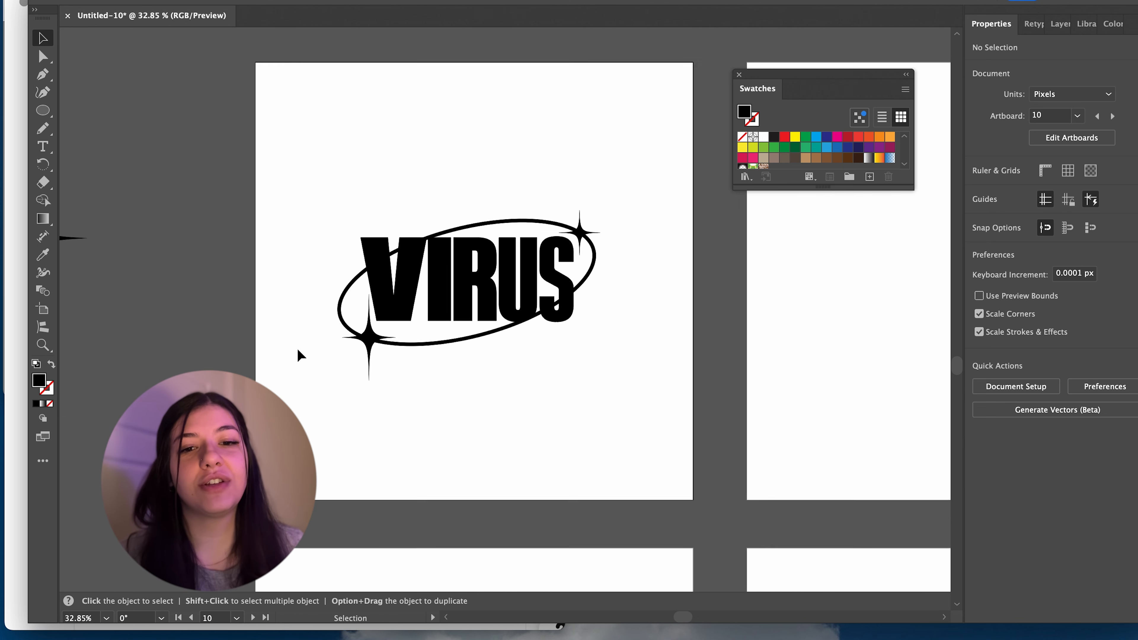
Step: Duplicate the complete ringed VIRUS logo with both sparkles onto the neighbouring artboard
left_click_drag(318, 208, 635, 317)
left_click(636, 319)
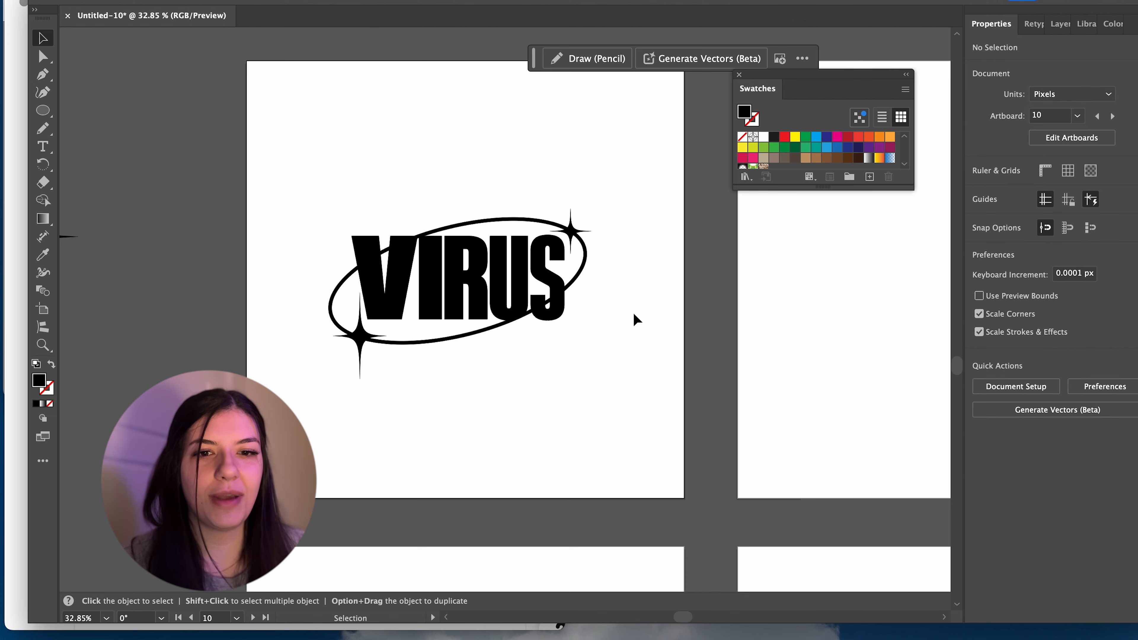
left_click_drag(616, 226, 307, 387)
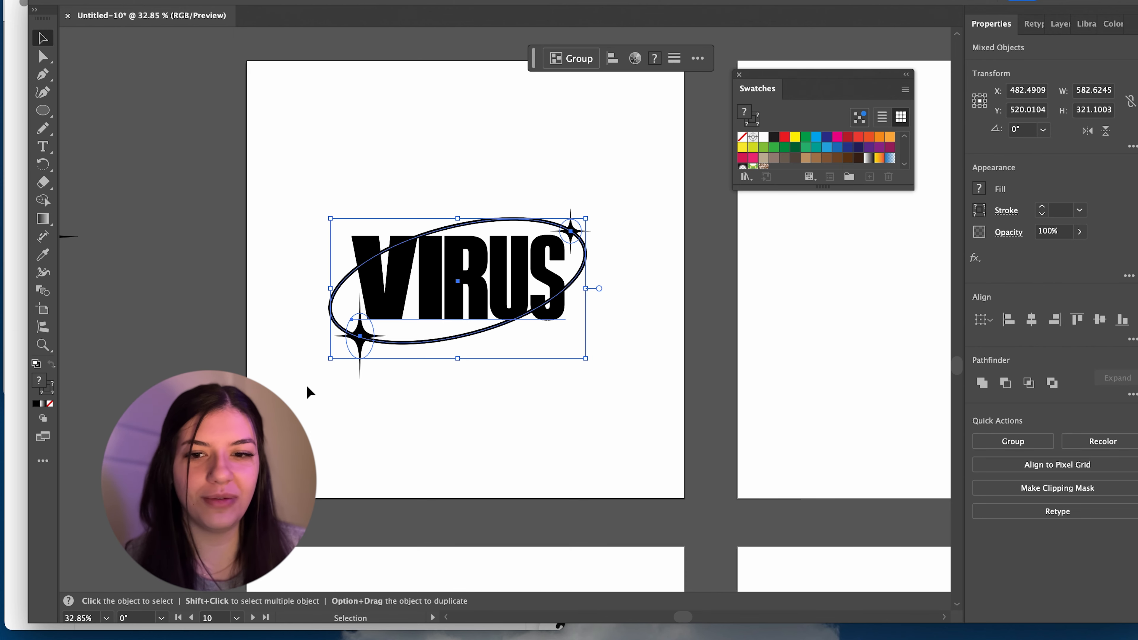
left_click(307, 387)
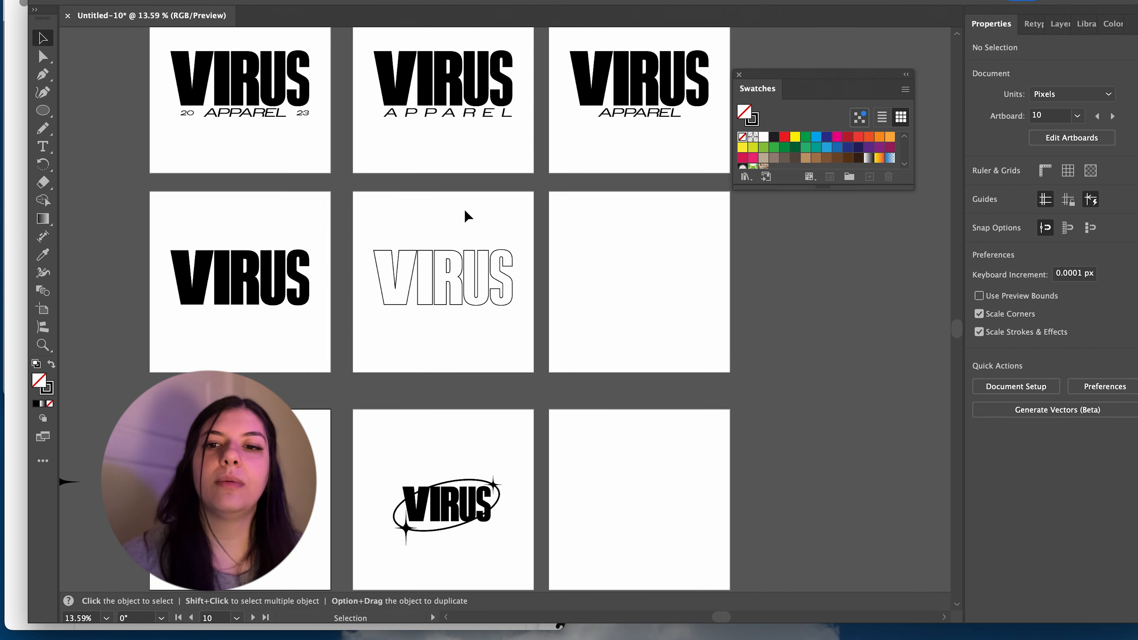
Step: Examine the outlined VIRUS wordmark and compare it with the solid and ringed logo variants
scroll(464, 209, "left", 1)
scroll(464, 209, "up", 3)
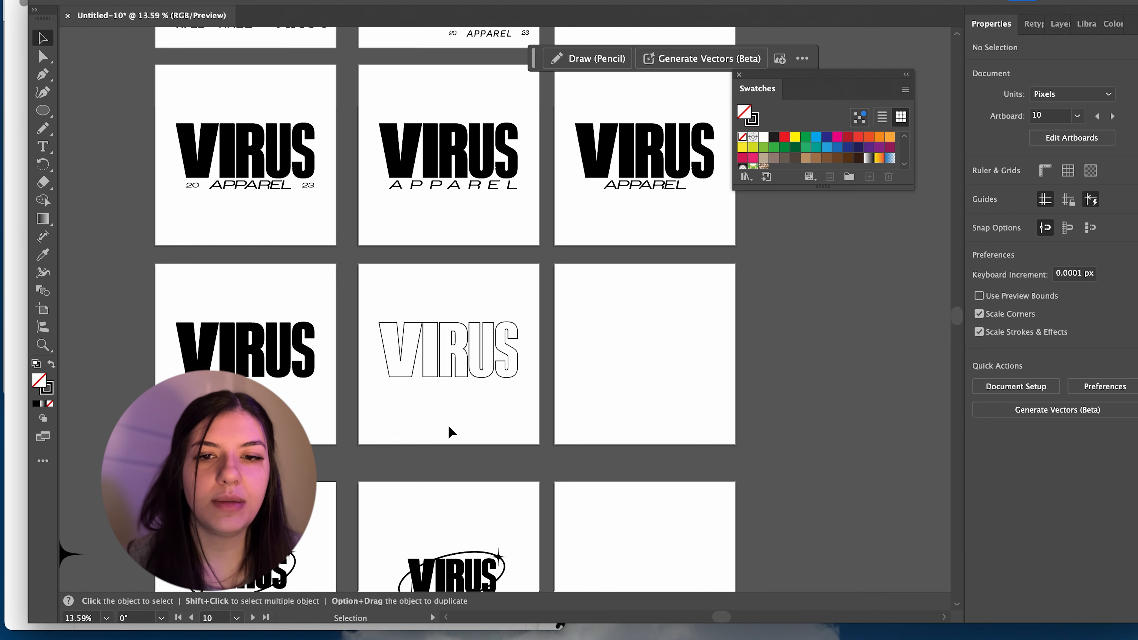
scroll(425, 365, "up", 5)
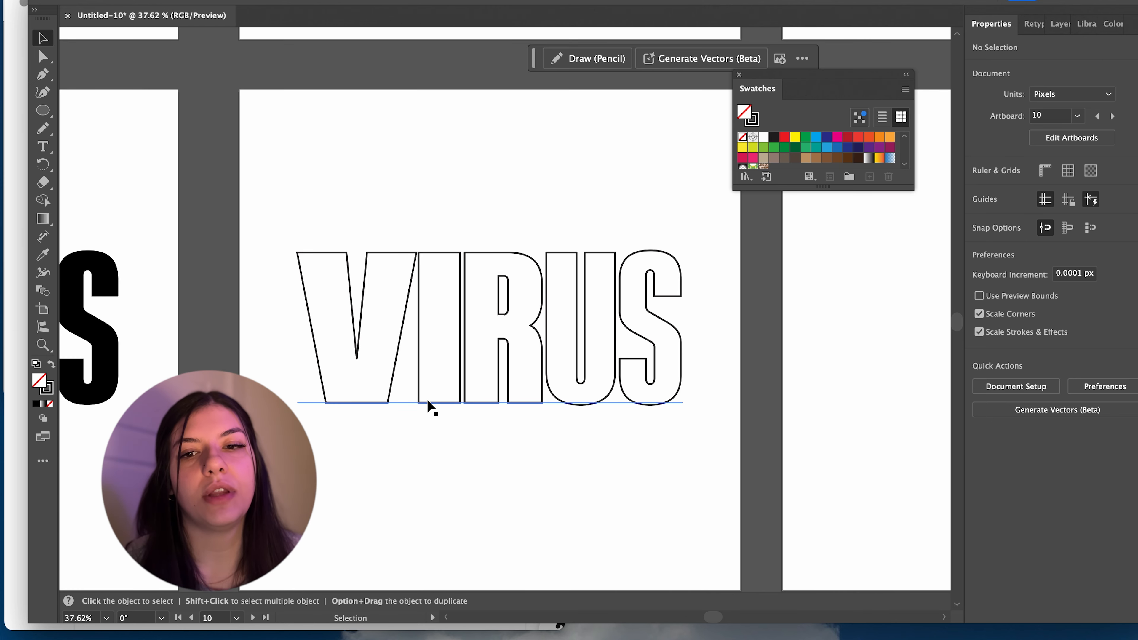
left_click(427, 403)
left_click(554, 481)
scroll(554, 481, "down", 5)
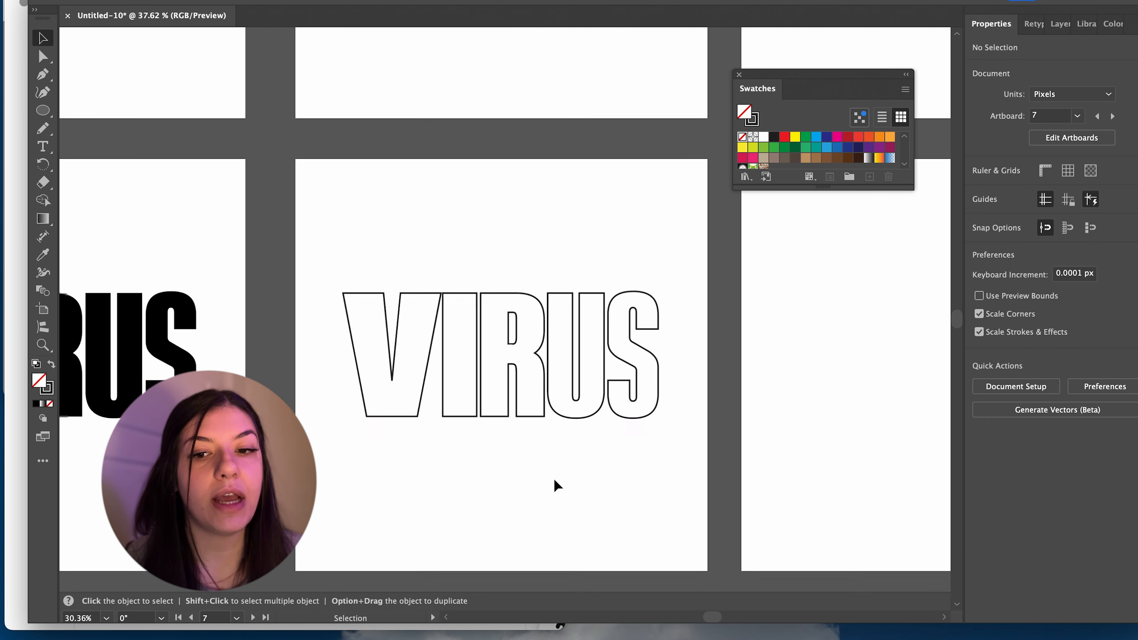
scroll(537, 425, "down", 3)
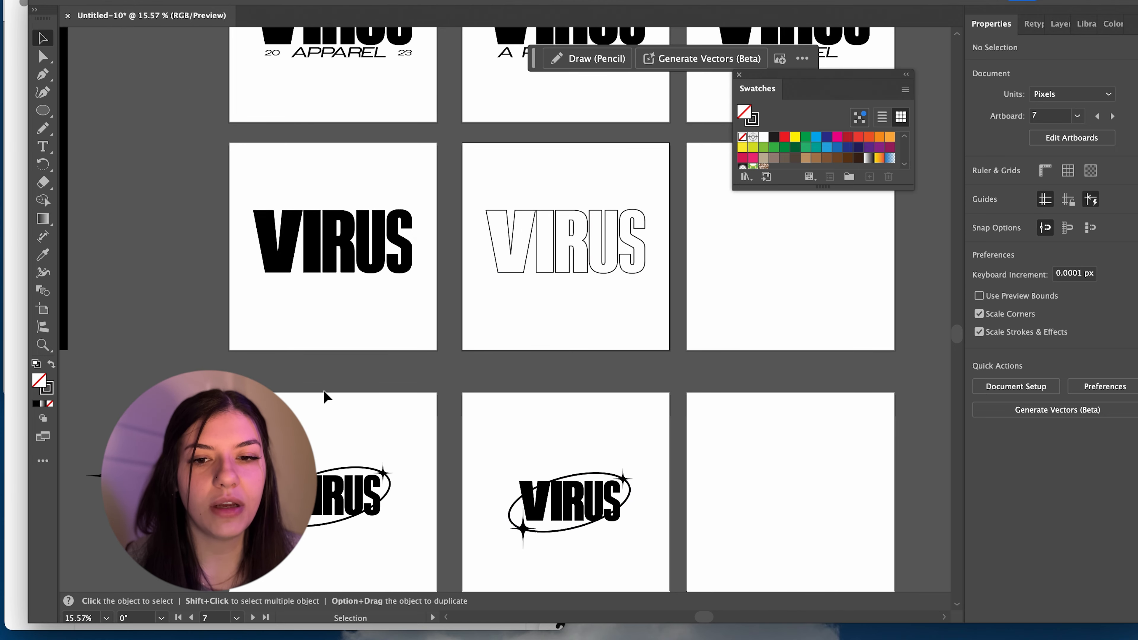
scroll(538, 345, "down", 5)
Step: Swap the fill and stroke of VIRUS in the duplicated ringed logo and increase the stroke weight of its outline
scroll(642, 333, "up", 1)
scroll(640, 327, "up", 5)
left_click(406, 386)
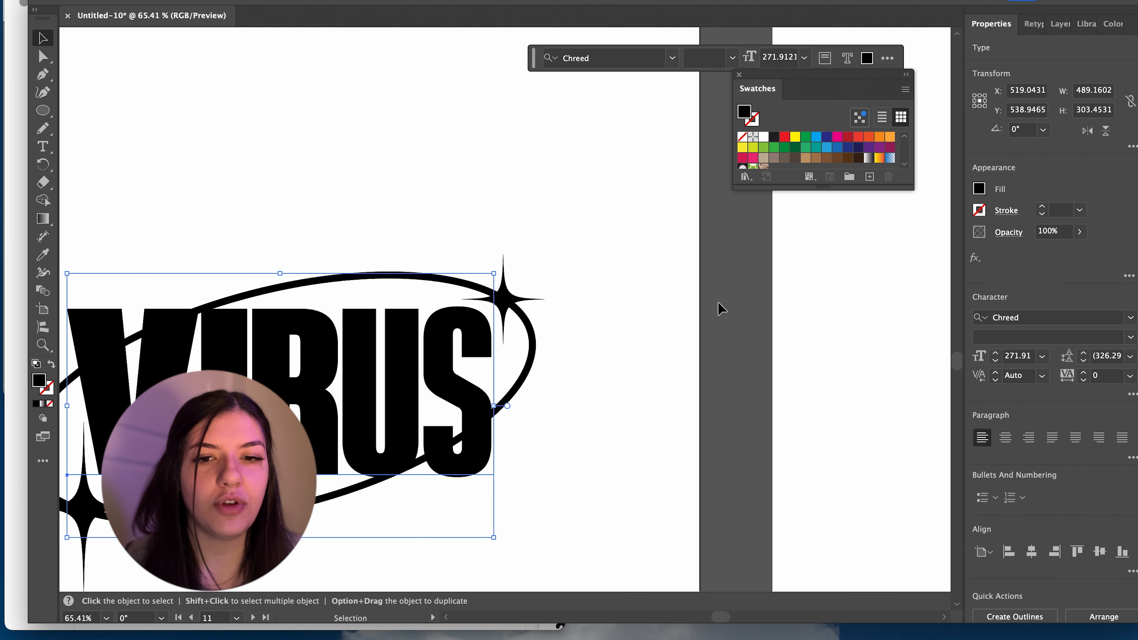
scroll(718, 304, "left", 4)
scroll(717, 303, "down", 2)
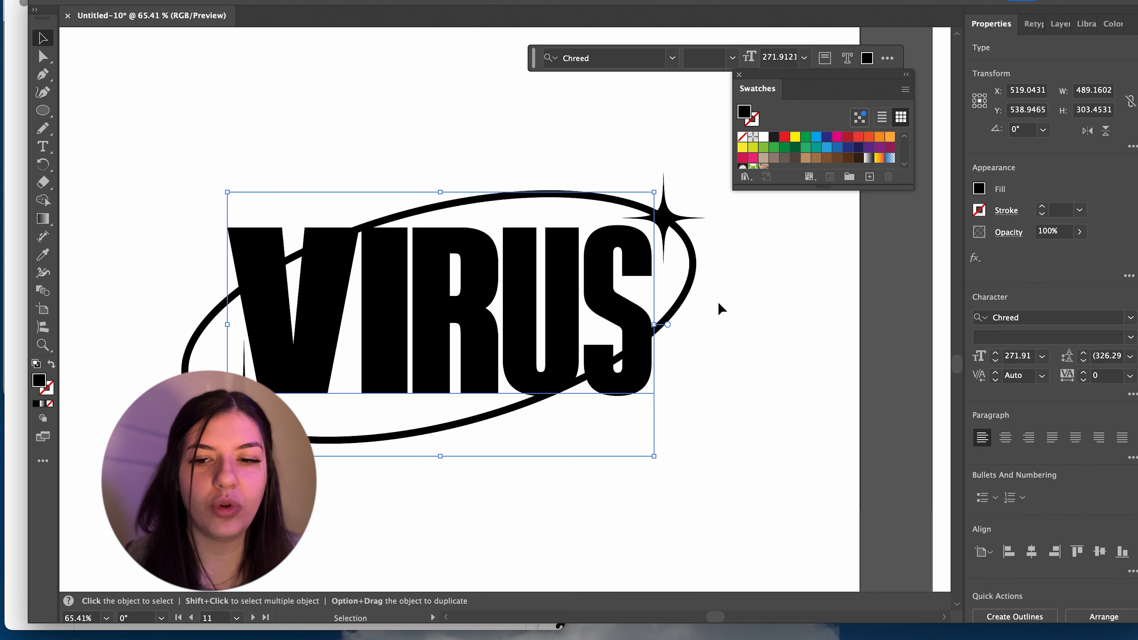
left_click(980, 210)
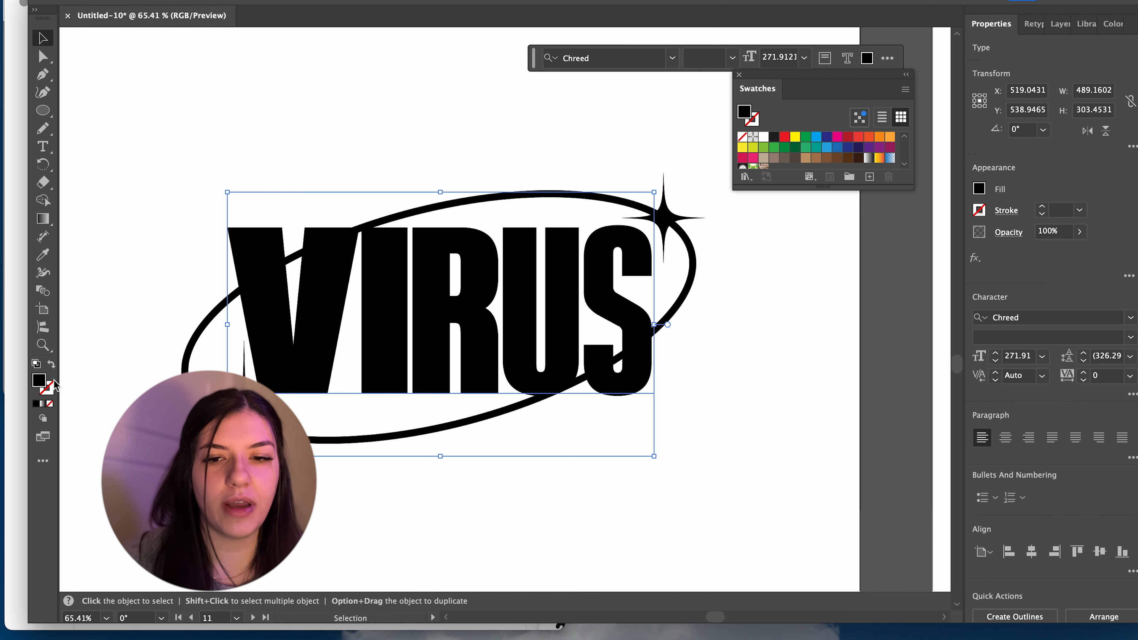
left_click(51, 364)
left_click(1041, 210)
left_click(1041, 210)
left_click(1041, 209)
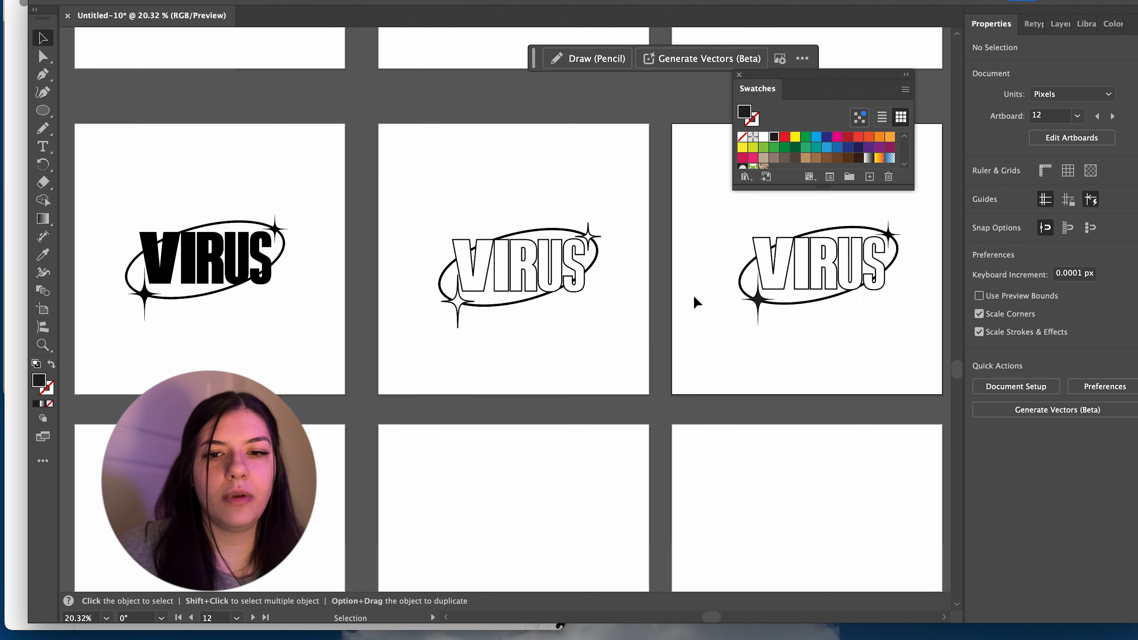
Step: Group the outlined VIRUS logo with solid sparkles and centre it horizontally and vertically on its artboard
scroll(693, 296, "right", 5)
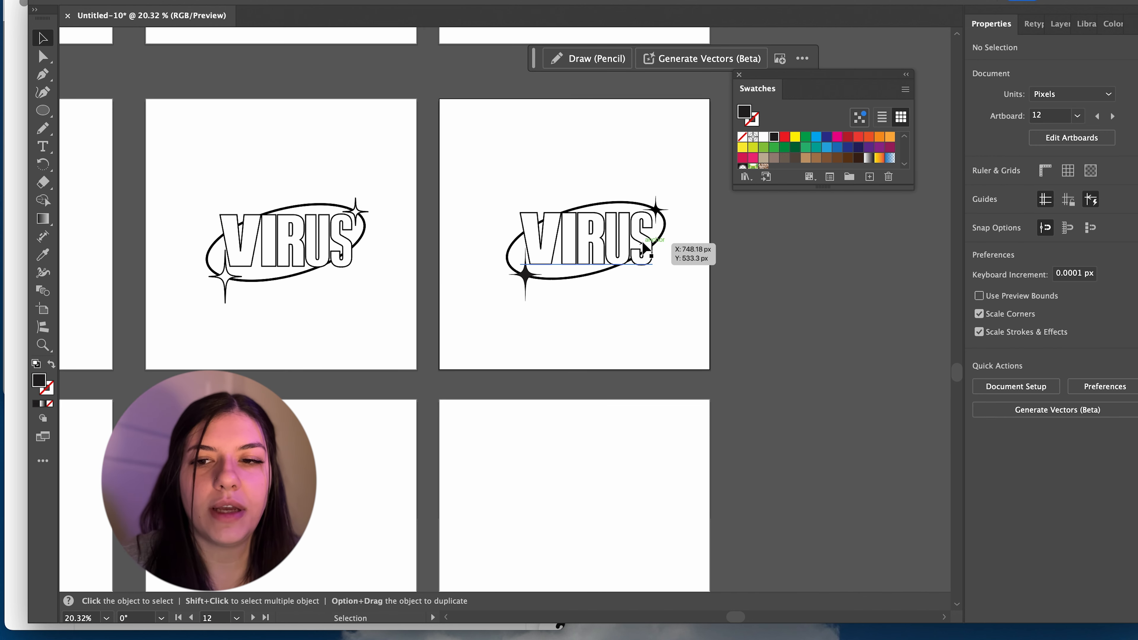
scroll(675, 197, "up", 3)
left_click_drag(675, 197, 424, 377)
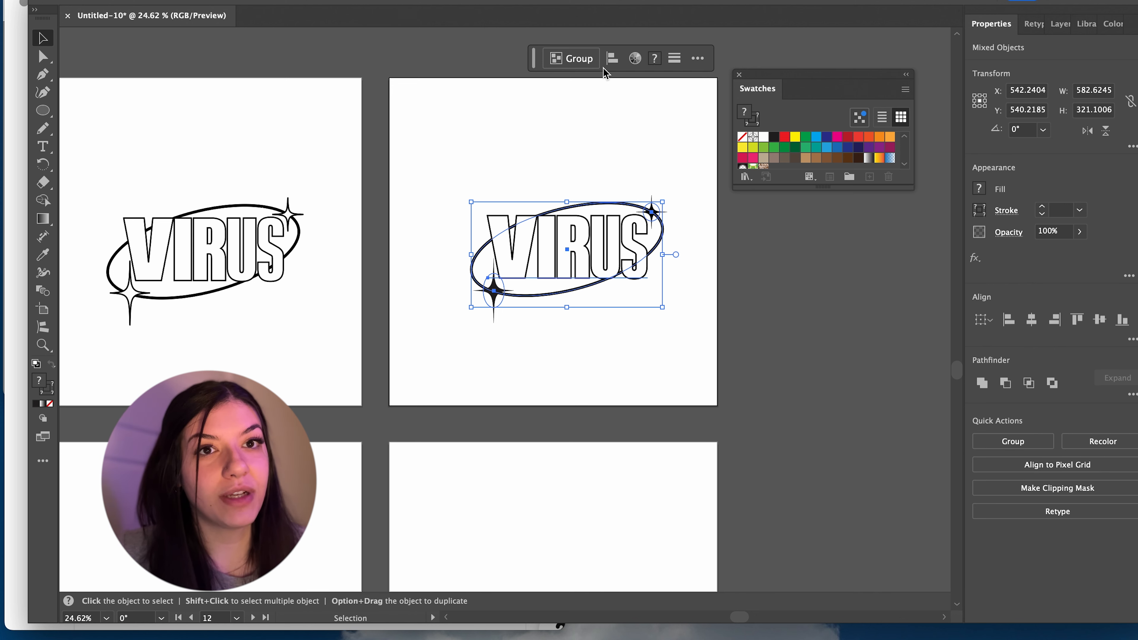
left_click(591, 61)
left_click(1031, 319)
left_click(1100, 319)
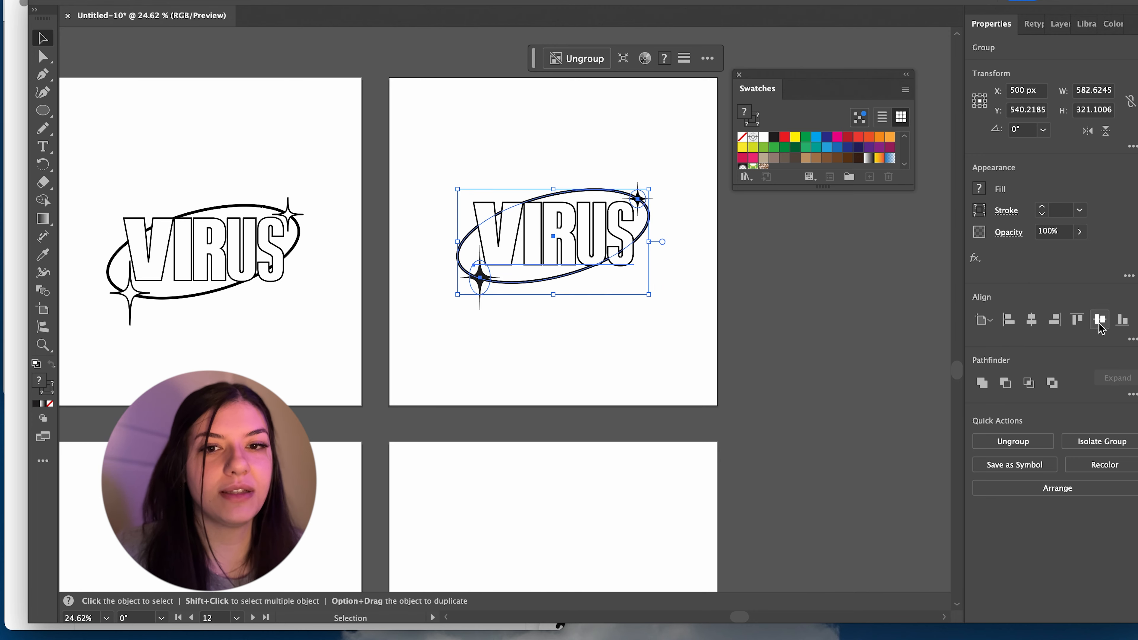
Step: Expand the grouped solid VIRUS logo so its ring and letters become editable filled shapes
scroll(406, 398, "up", 5)
scroll(482, 357, "up", 3)
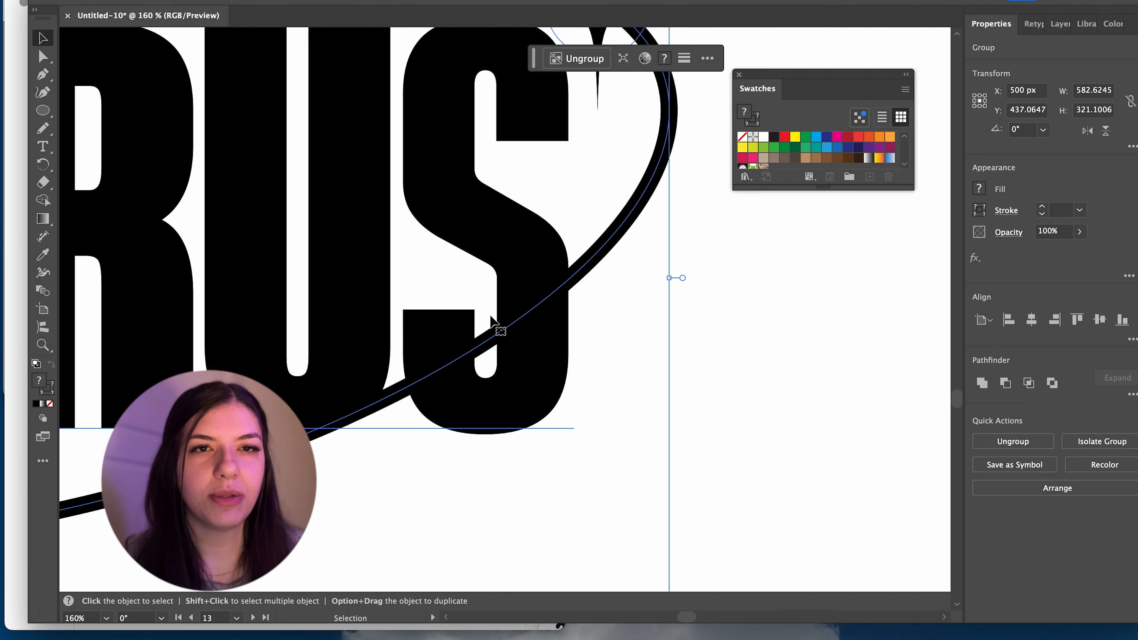
scroll(491, 357, "down", 3)
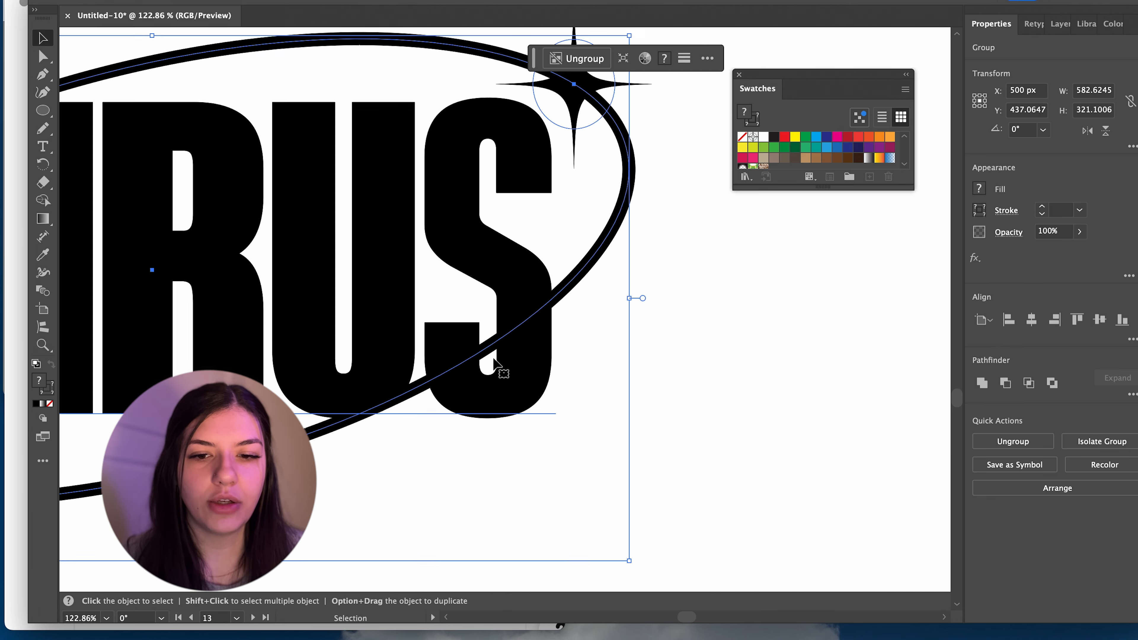
scroll(492, 357, "left", 4)
scroll(493, 357, "up", 1)
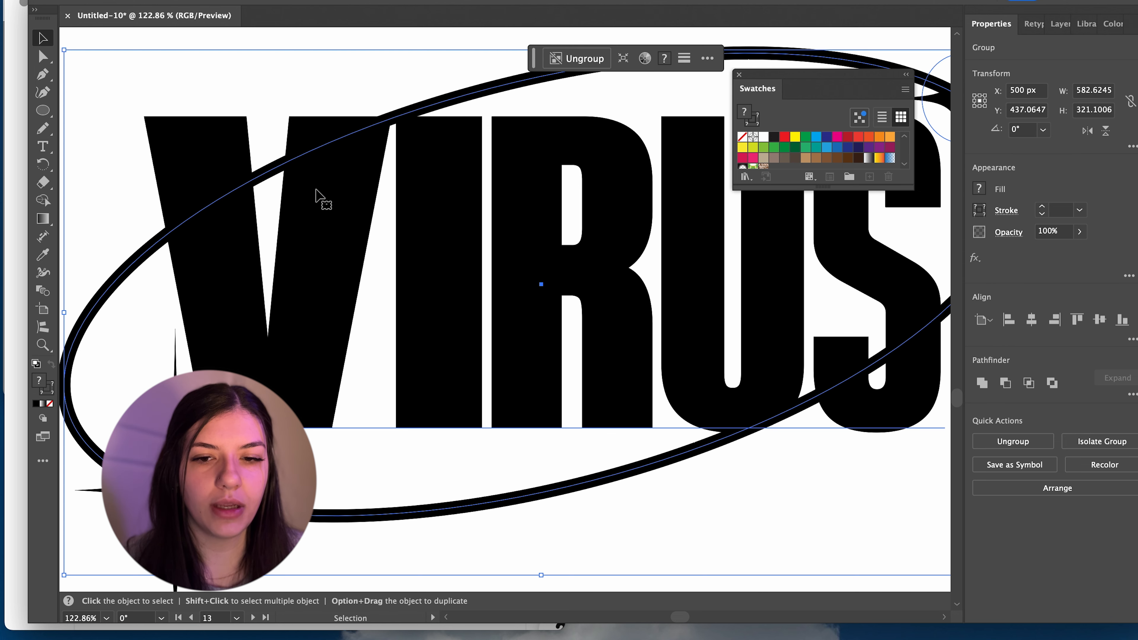
scroll(354, 193, "down", 3)
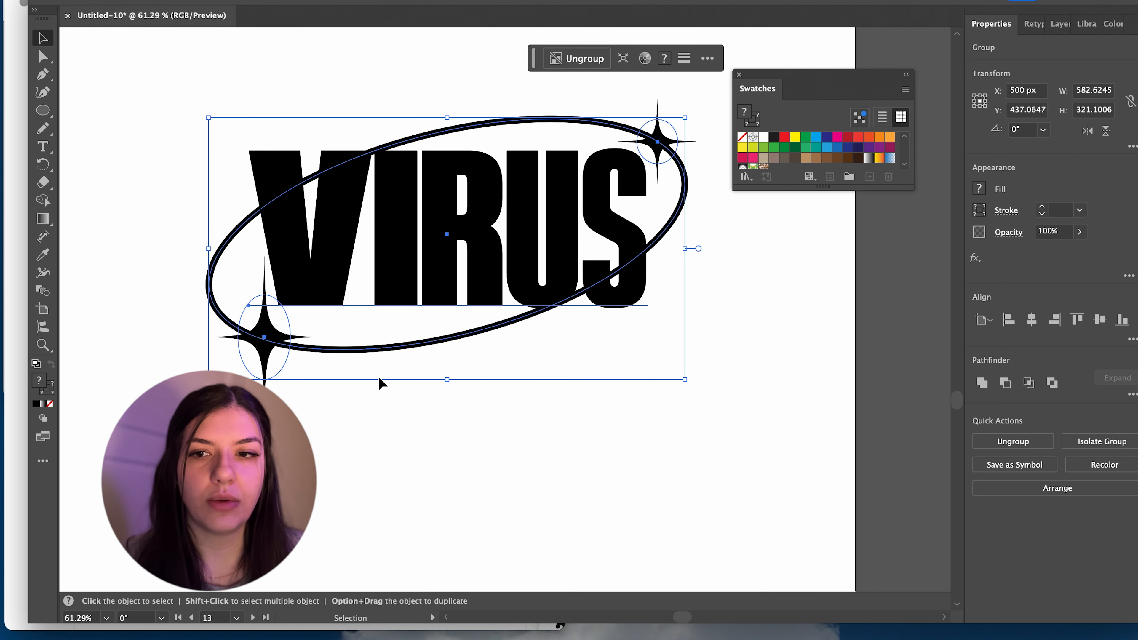
left_click(712, 143)
left_click(278, 224)
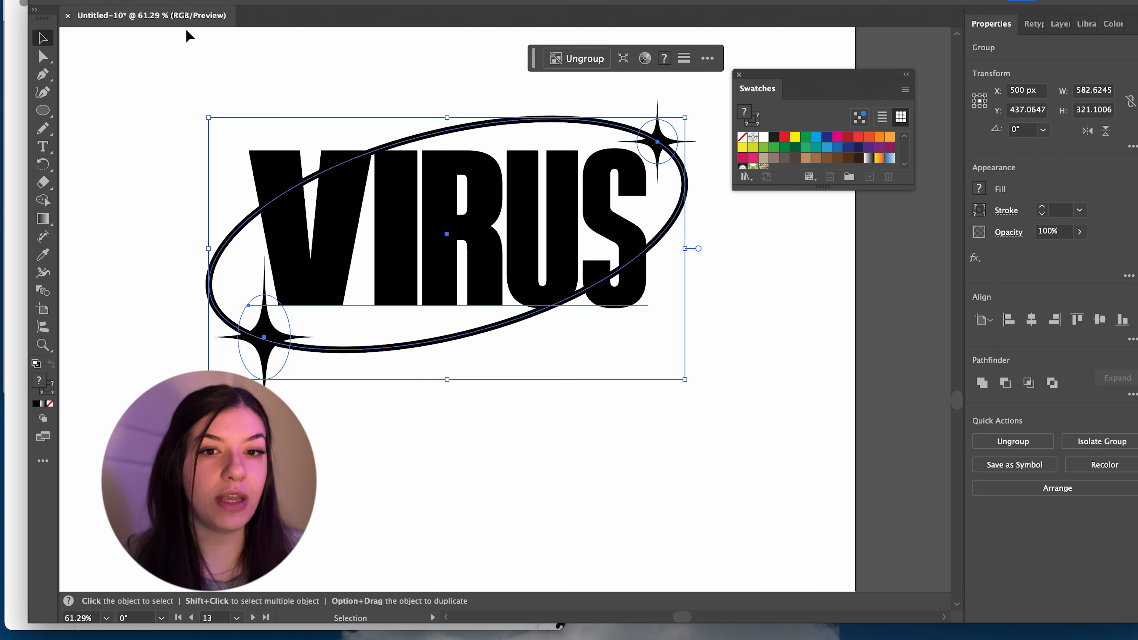
Step: Erase the parts of the ring that cross the openings inside the V and the S with the Eraser tool
key("shift+e")
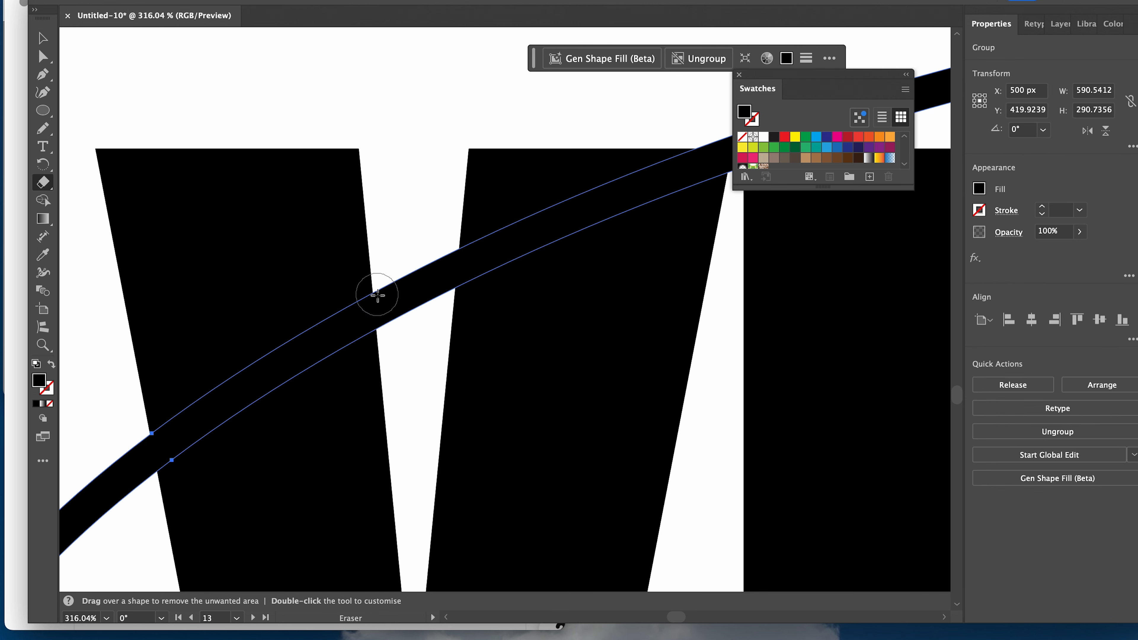
left_click_drag(380, 298, 472, 254)
scroll(473, 256, "down", 4)
scroll(331, 269, "up", 5)
left_click_drag(331, 268, 271, 306)
scroll(271, 306, "down", 5)
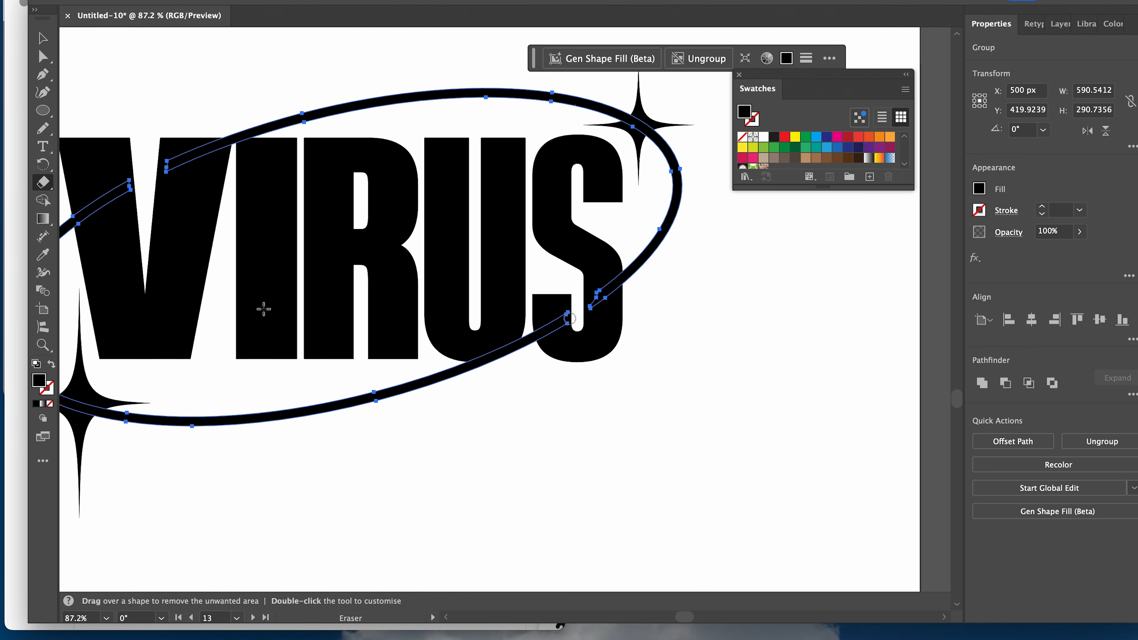
Step: Try to erase a further section of the ring along the lower part of the VIRUS letters
scroll(470, 358, "up", 5)
left_click_drag(653, 300, 486, 382)
scroll(609, 333, "down", 4)
key("super+z")
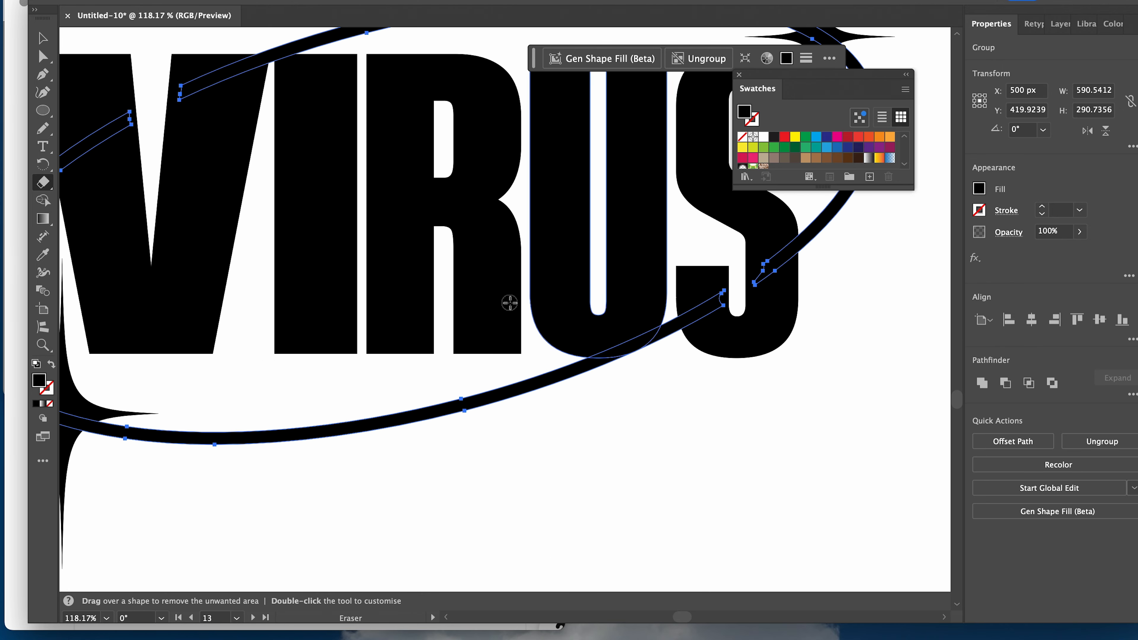
key("v")
left_click(433, 479)
scroll(432, 479, "down", 5)
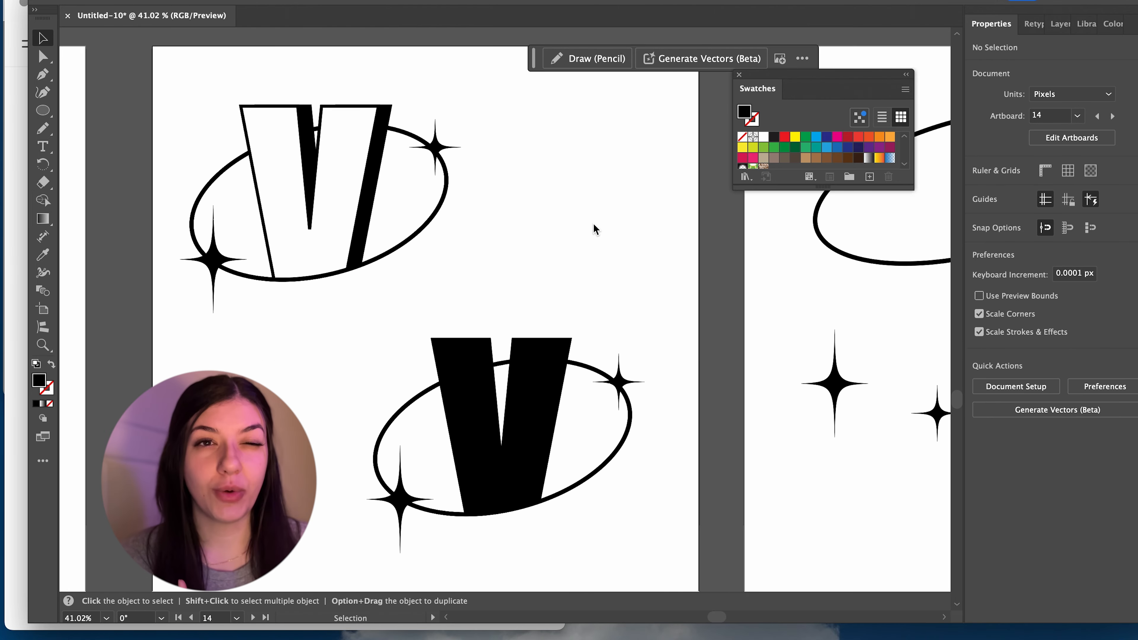
Step: Examine the outlined and solid V marks with their orbit rings and compare them with the full VIRUS logo artboards
scroll(566, 221, "down", 1)
scroll(566, 221, "up", 5)
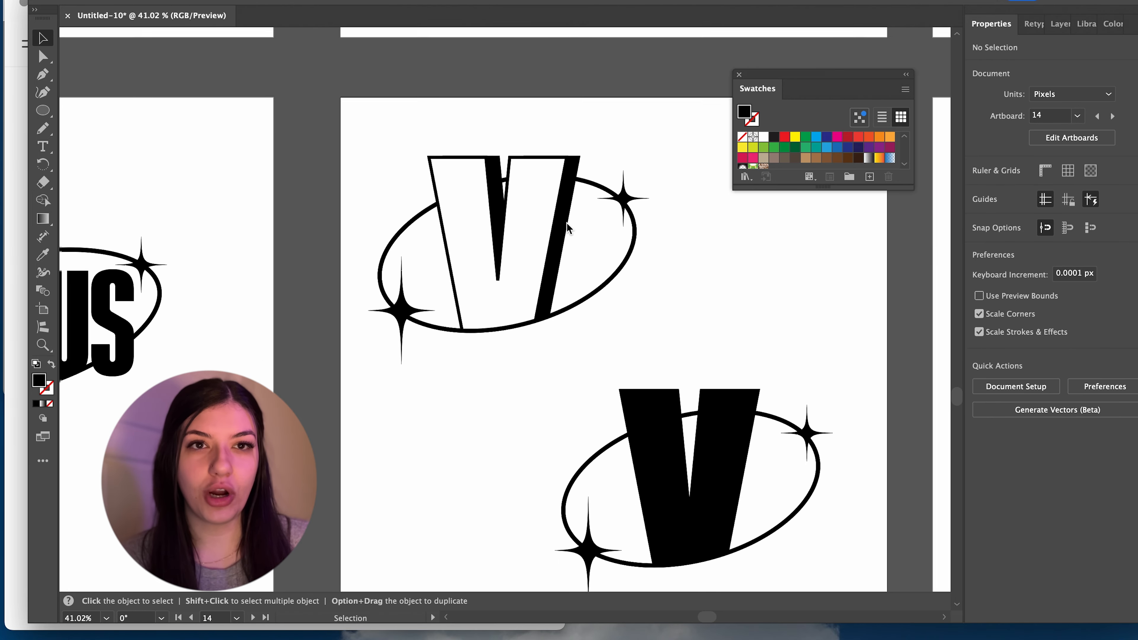
scroll(566, 223, "up", 2)
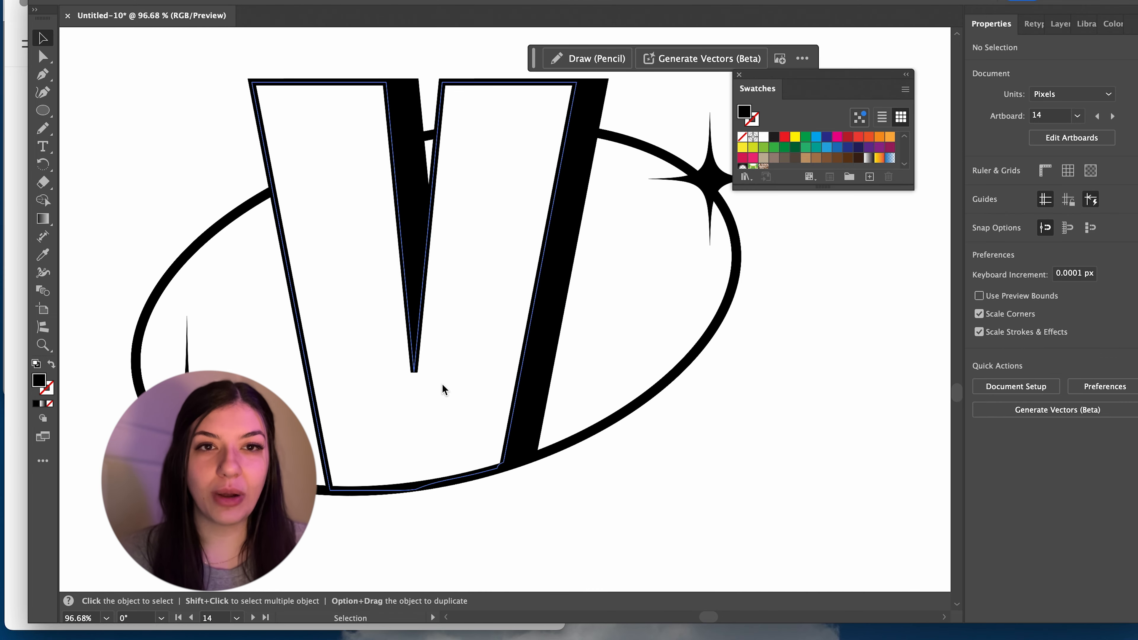
scroll(464, 365, "down", 2)
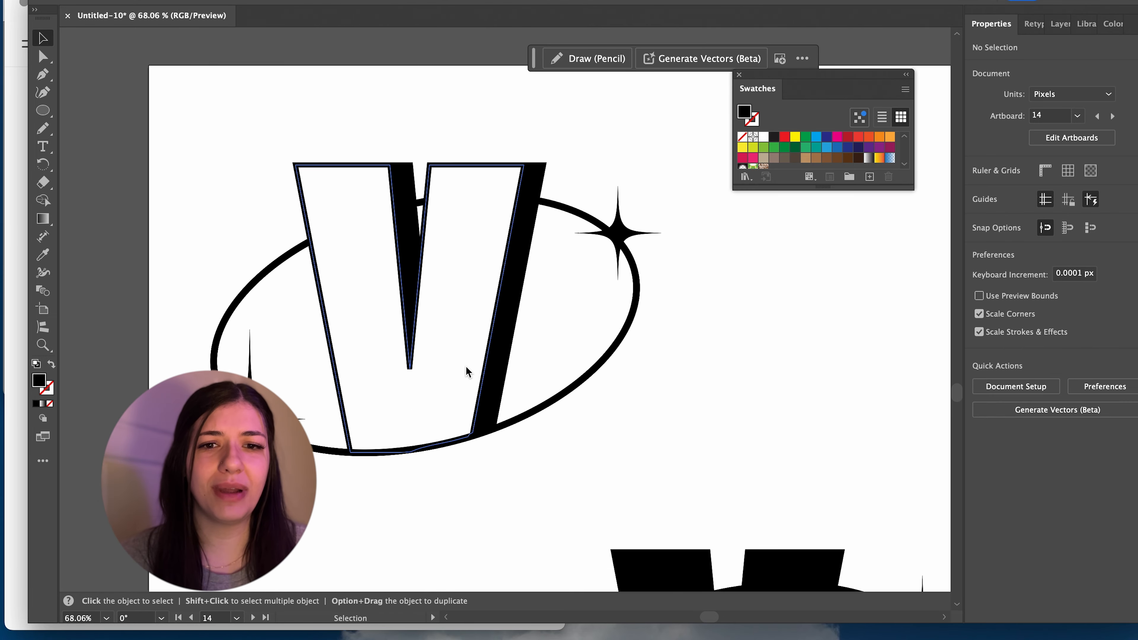
scroll(464, 366, "down", 8)
scroll(464, 365, "down", 2)
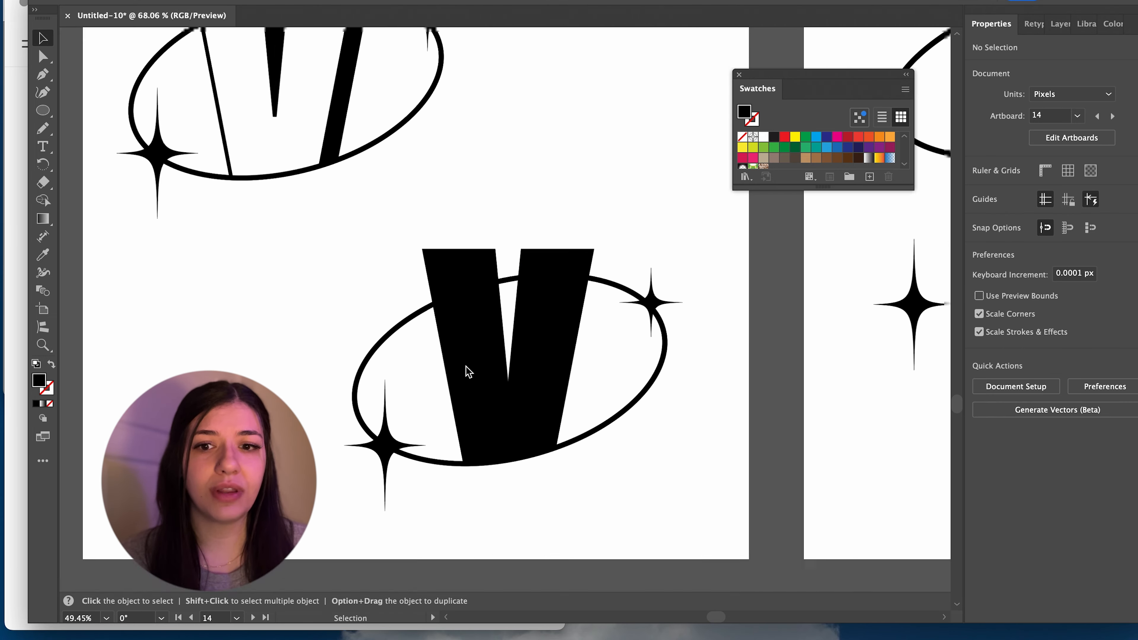
scroll(466, 366, "down", 5)
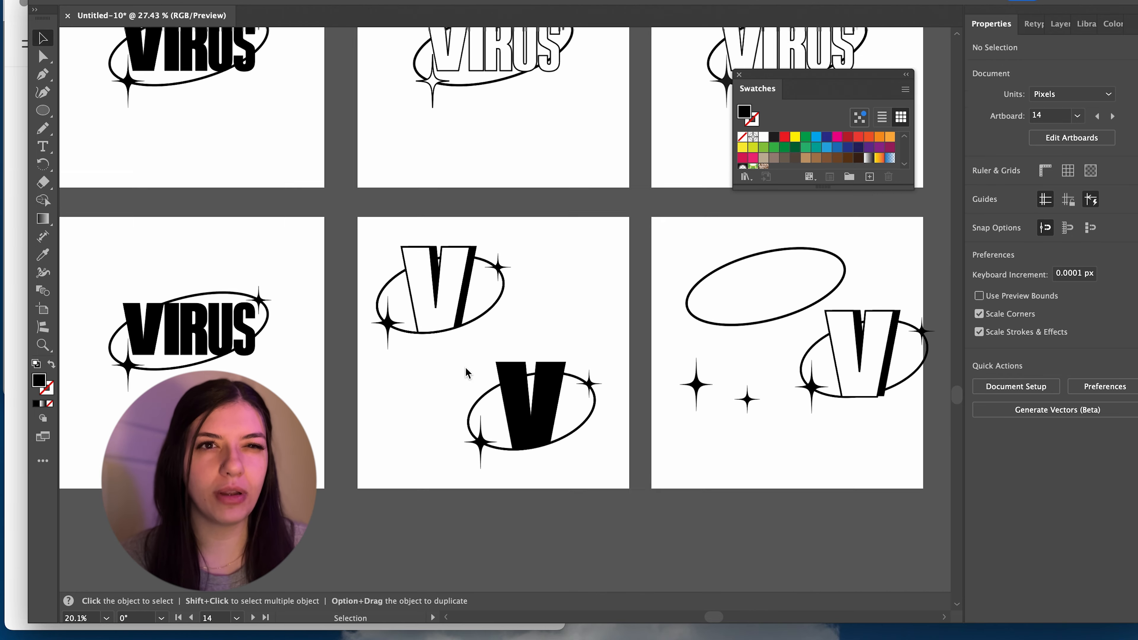
scroll(465, 366, "up", 4)
scroll(465, 366, "left", 4)
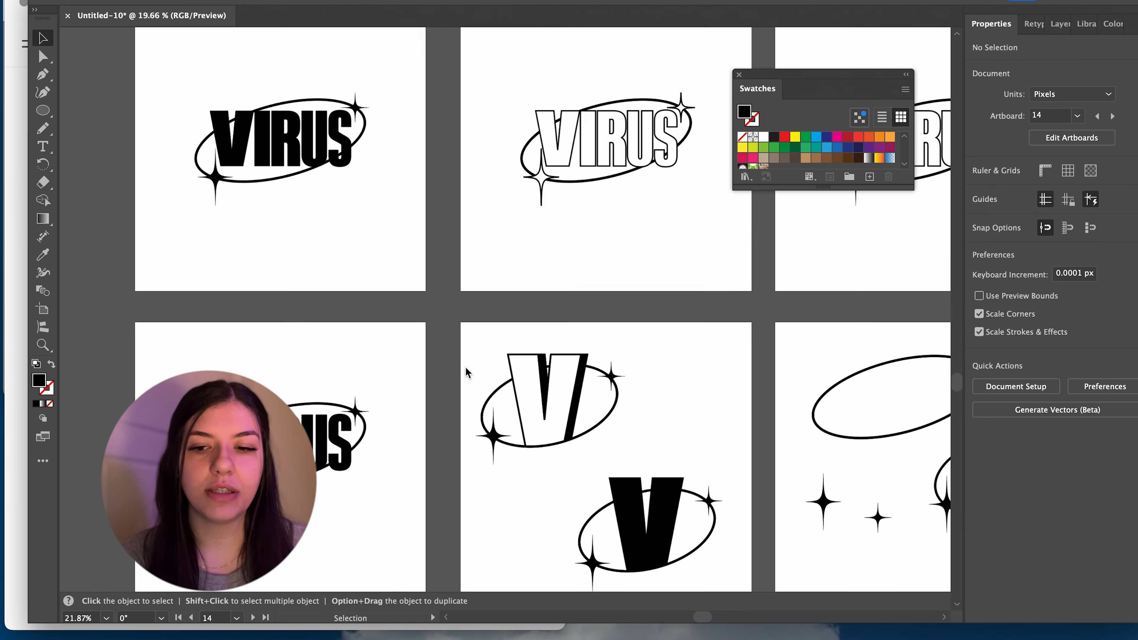
scroll(465, 367, "down", 2)
scroll(465, 367, "up", 2)
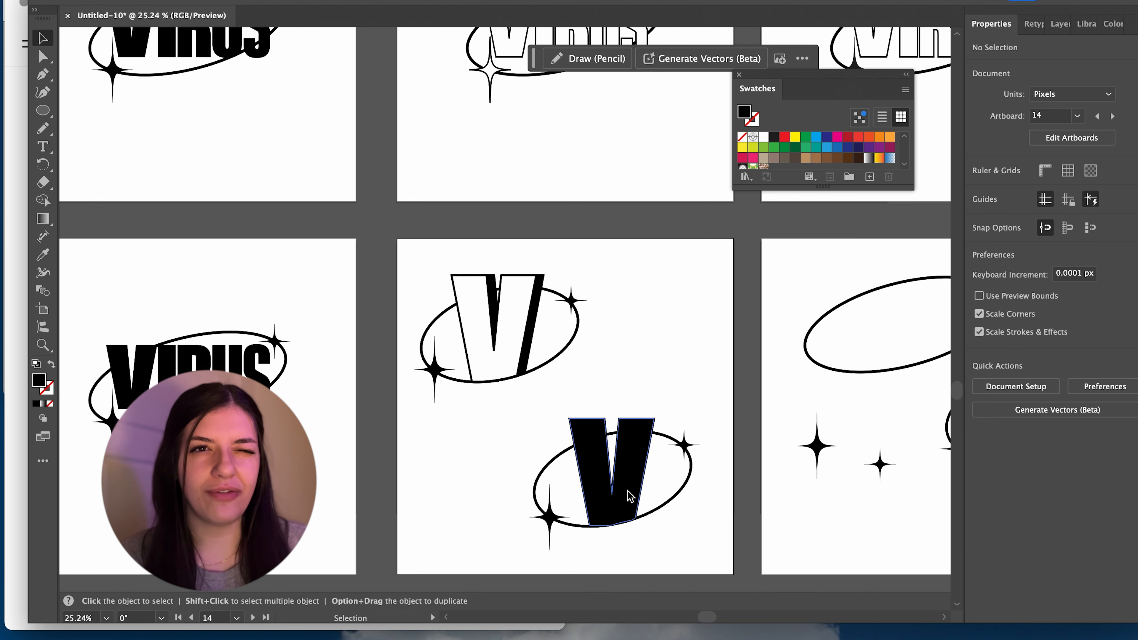
scroll(631, 495, "up", 3)
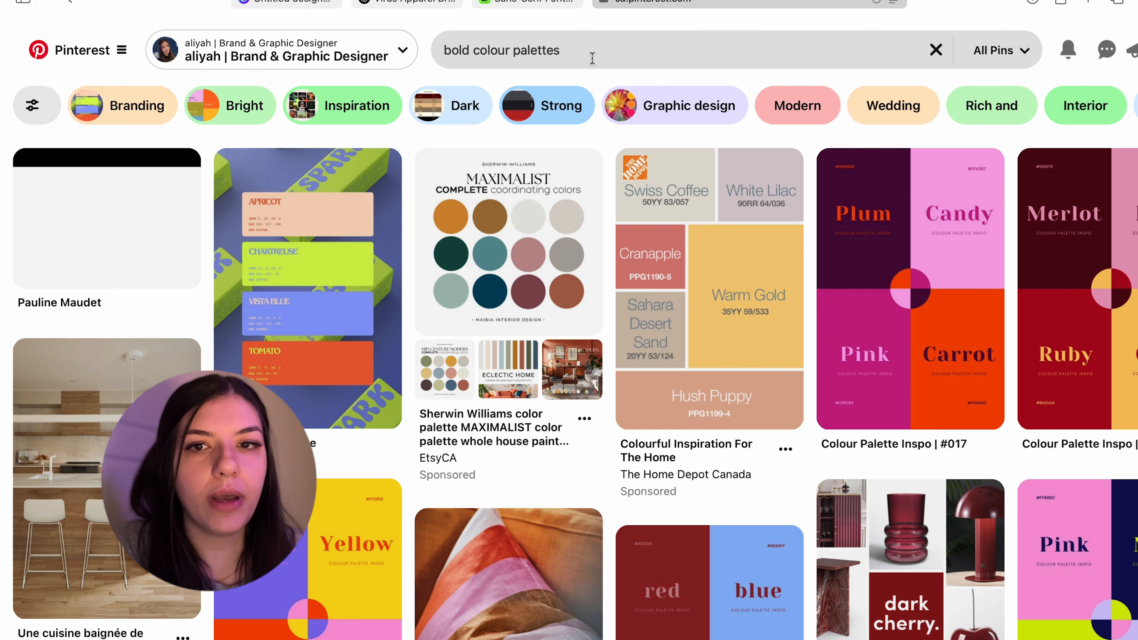
Step: Switch to Pinterest and look through the bold colour palettes pins for colour inspiration
scroll(592, 58, "down", 3)
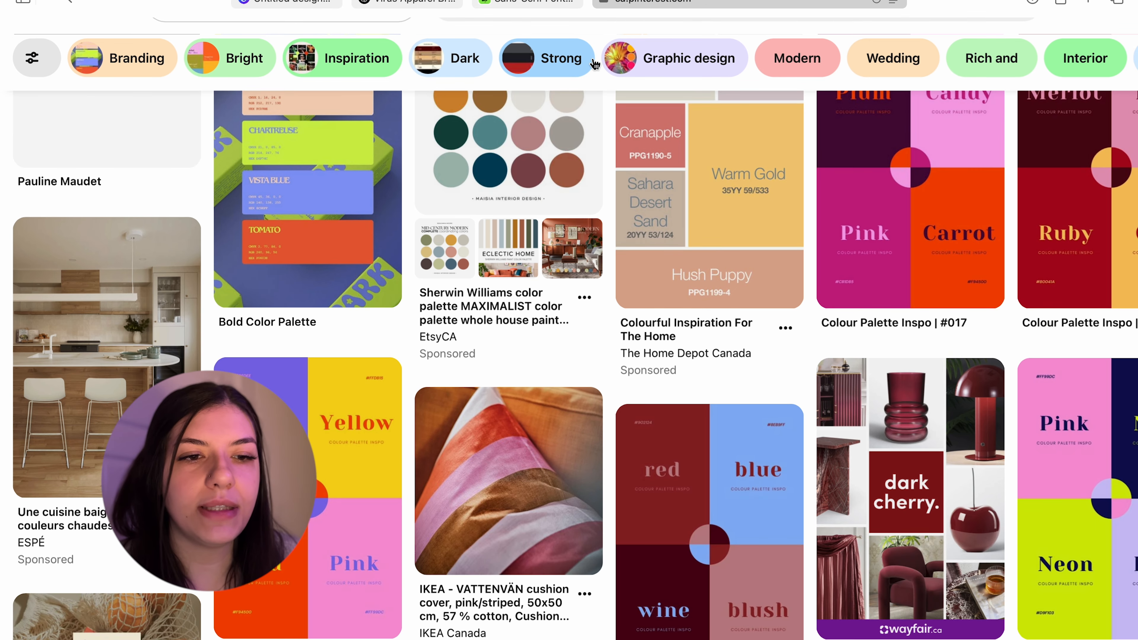
scroll(394, 317, "down", 5)
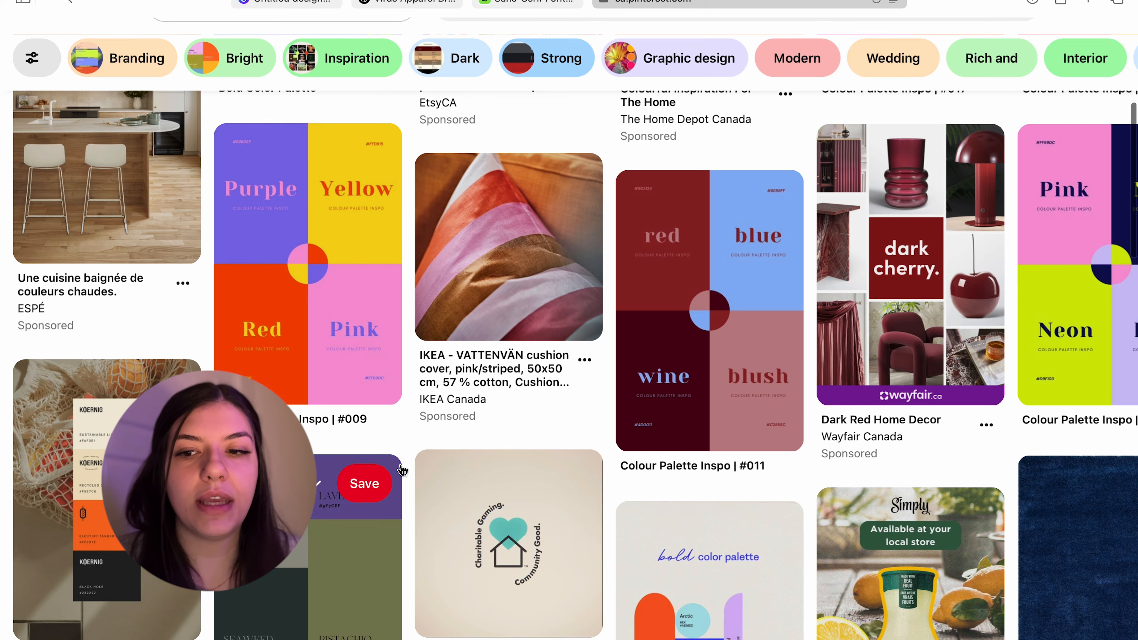
scroll(401, 470, "down", 5)
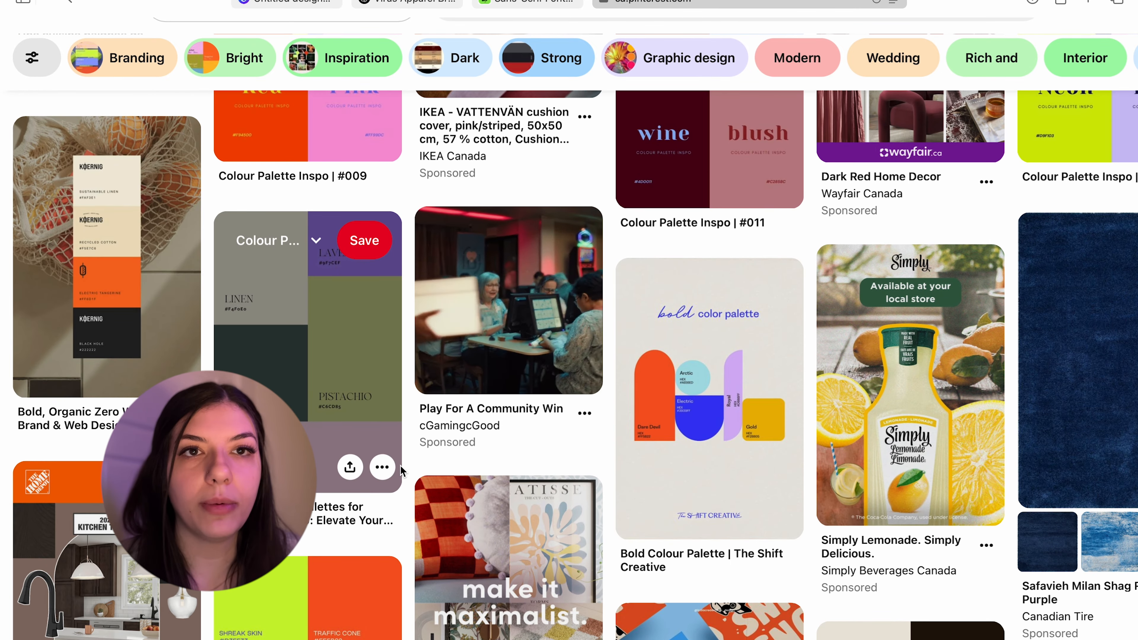
scroll(400, 466, "down", 10)
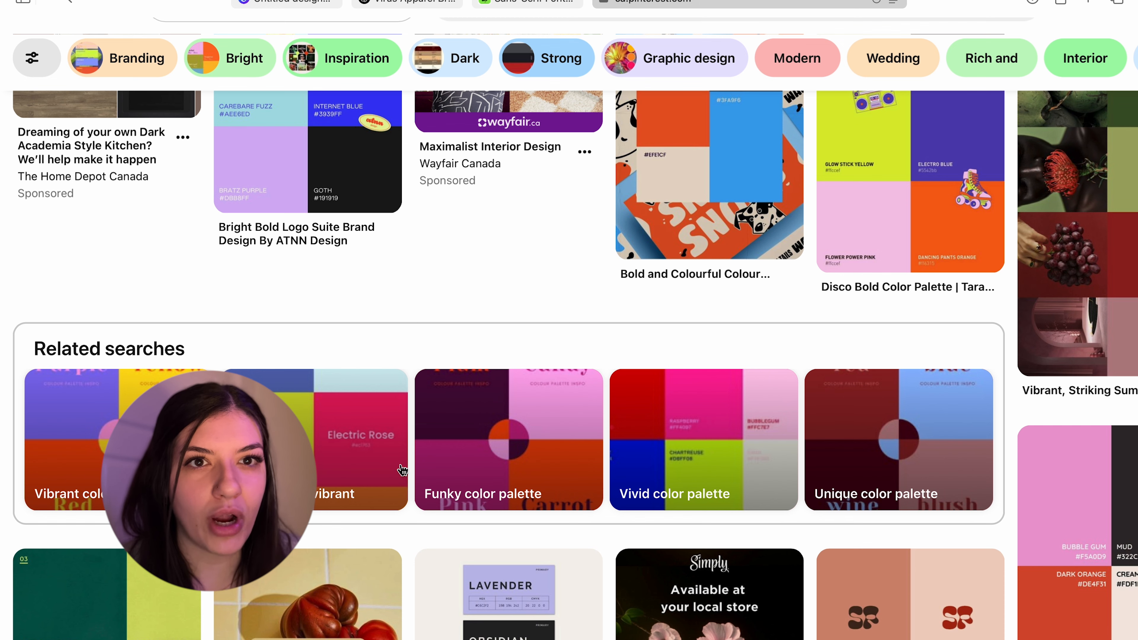
scroll(401, 470, "down", 7)
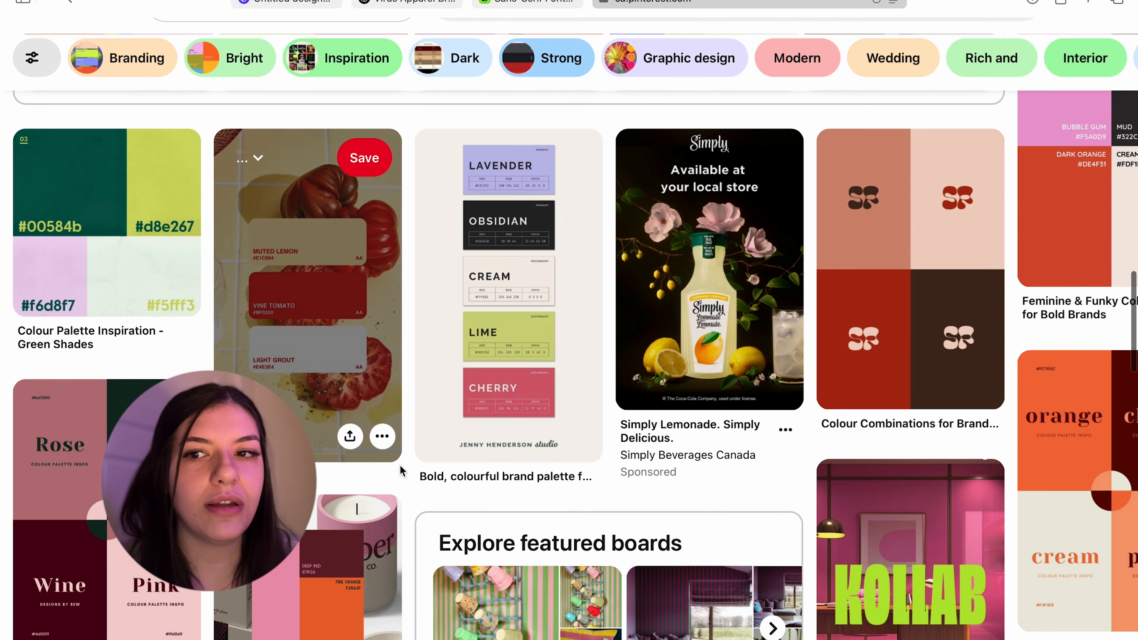
scroll(400, 467, "down", 6)
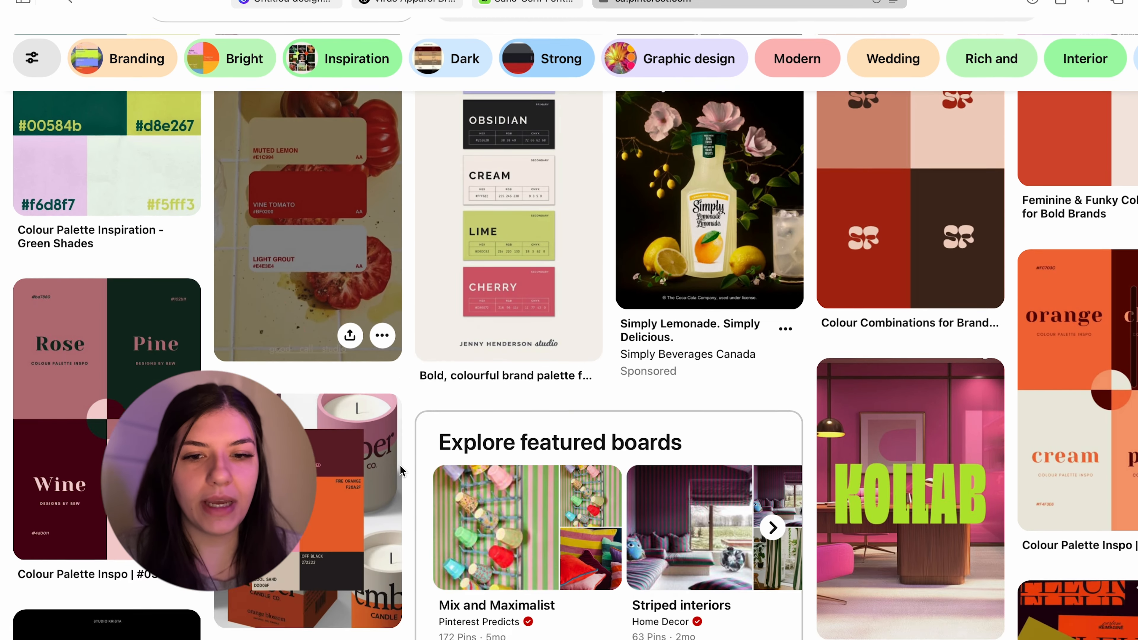
scroll(402, 470, "down", 7)
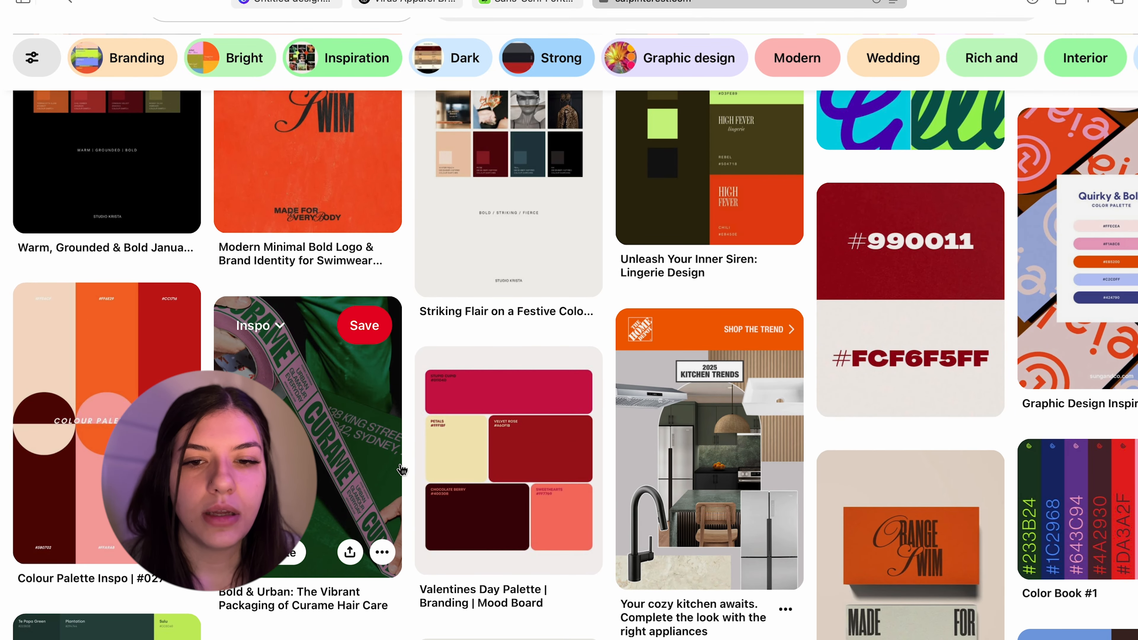
scroll(402, 469, "up", 8)
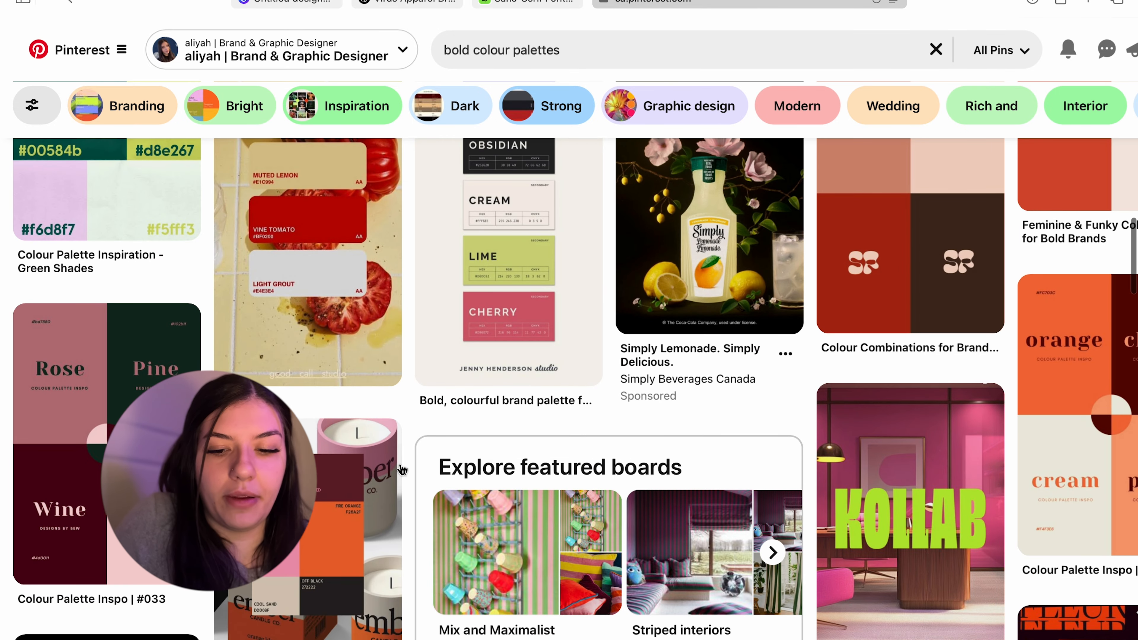
Step: Search Pinterest for "primary colour palettes" and skim the pins
double_click(456, 50)
type("primary")
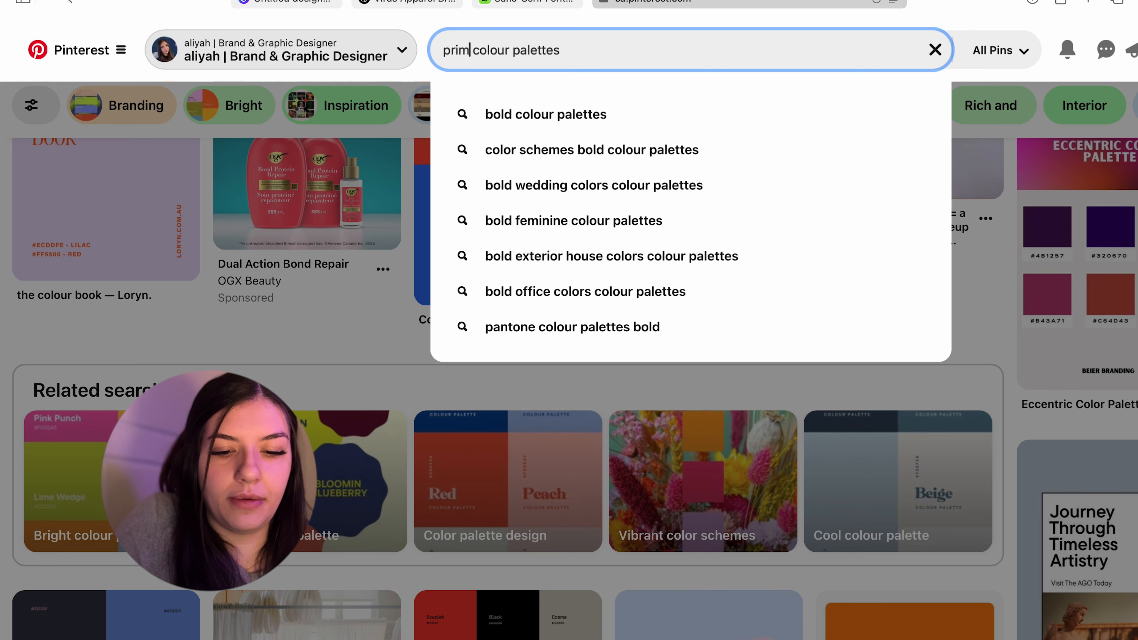
key("Return")
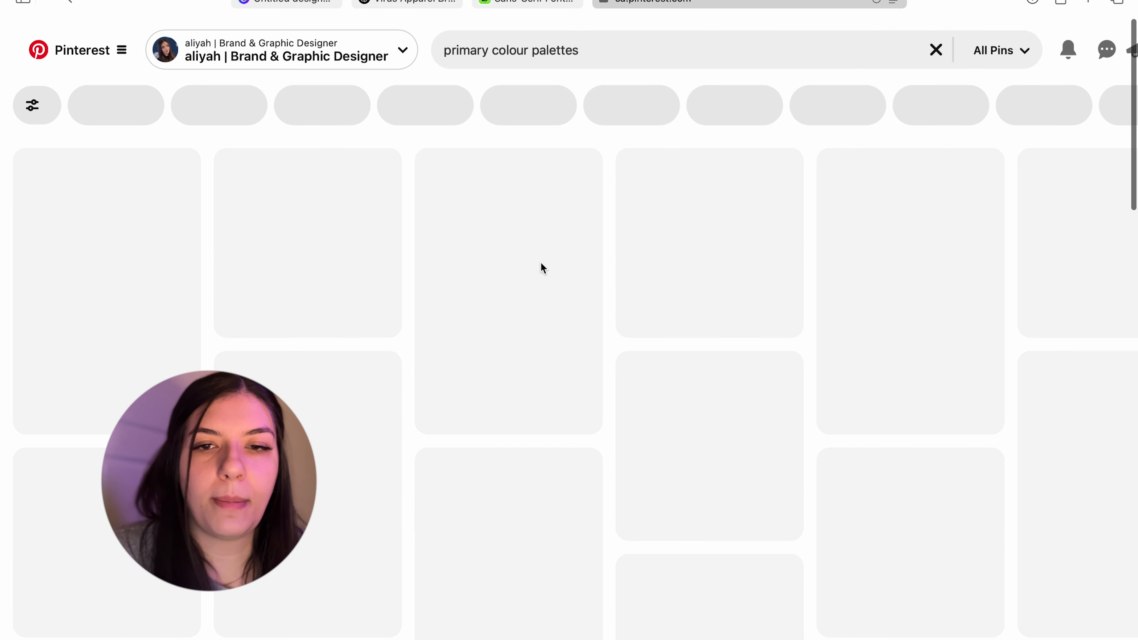
scroll(540, 262, "down", 2)
scroll(543, 267, "down", 8)
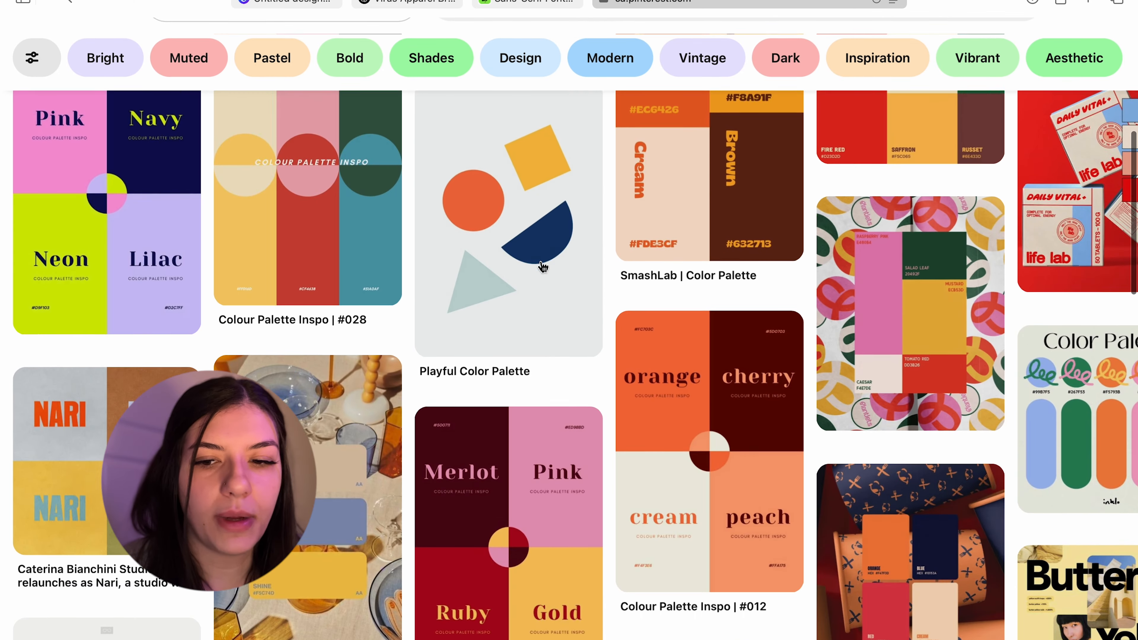
scroll(511, 39, "up", 10)
Step: Refine the Pinterest search to "bold primary colour palettes"
left_click(504, 51)
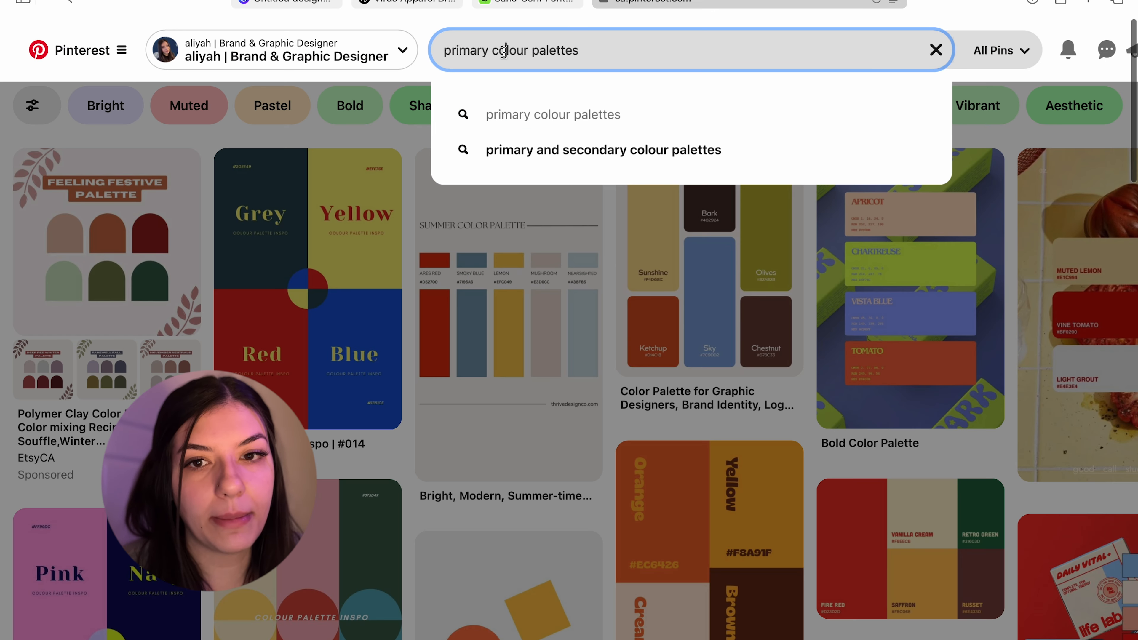
left_click(446, 49)
type("bold")
key("Return")
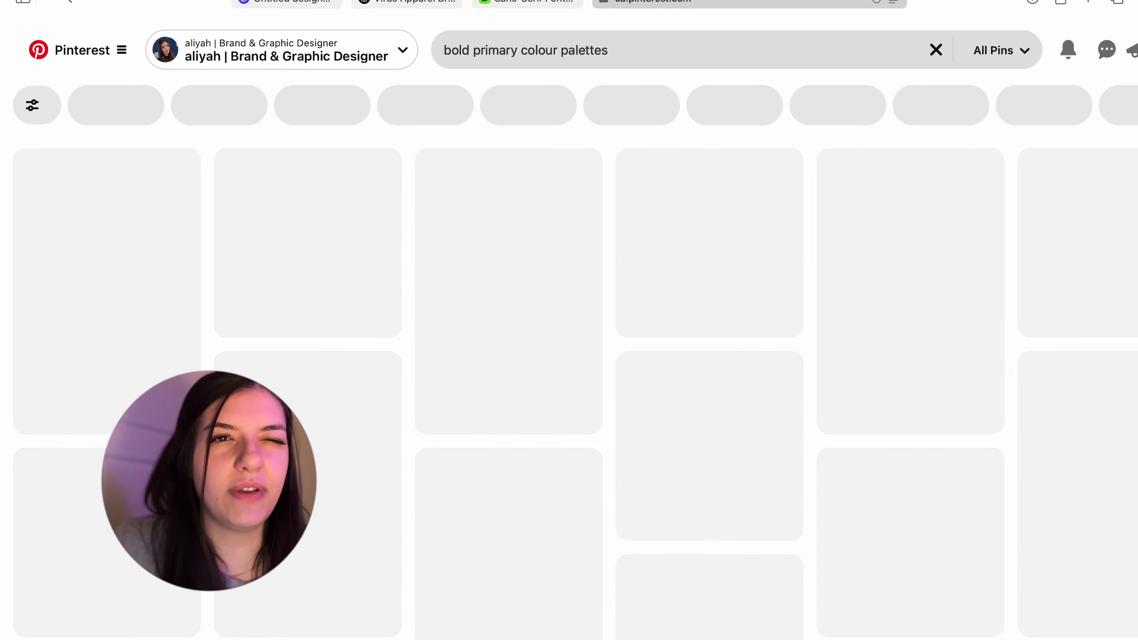
Step: Look through the bold primary colour palette pins for a suitable red, blue and yellow reference
scroll(476, 259, "down", 10)
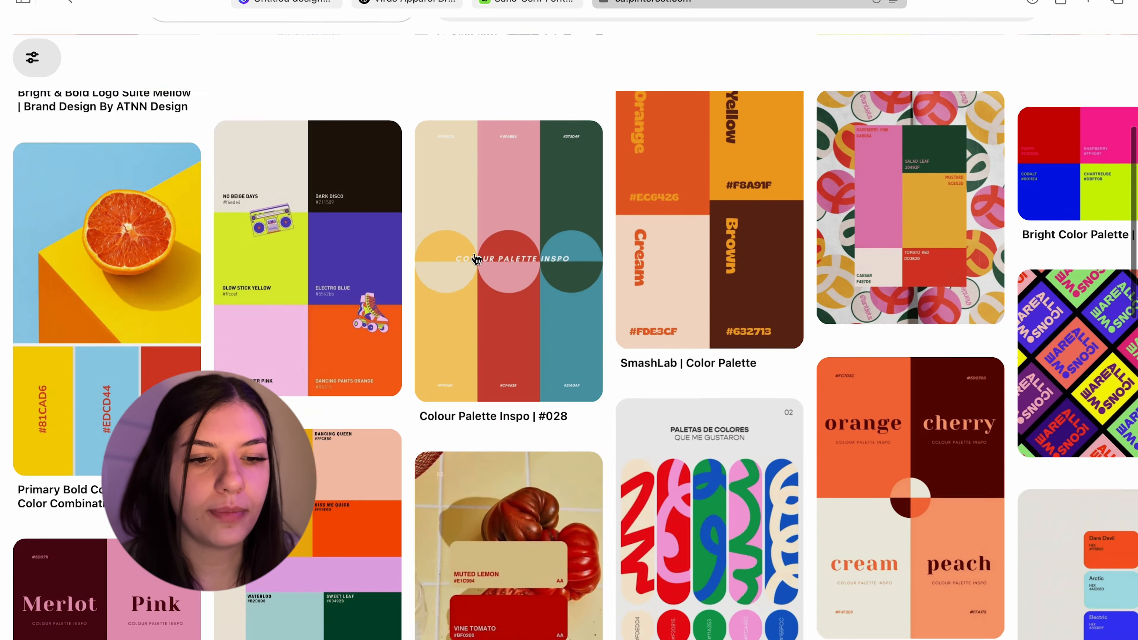
scroll(476, 259, "down", 8)
scroll(476, 259, "up", 12)
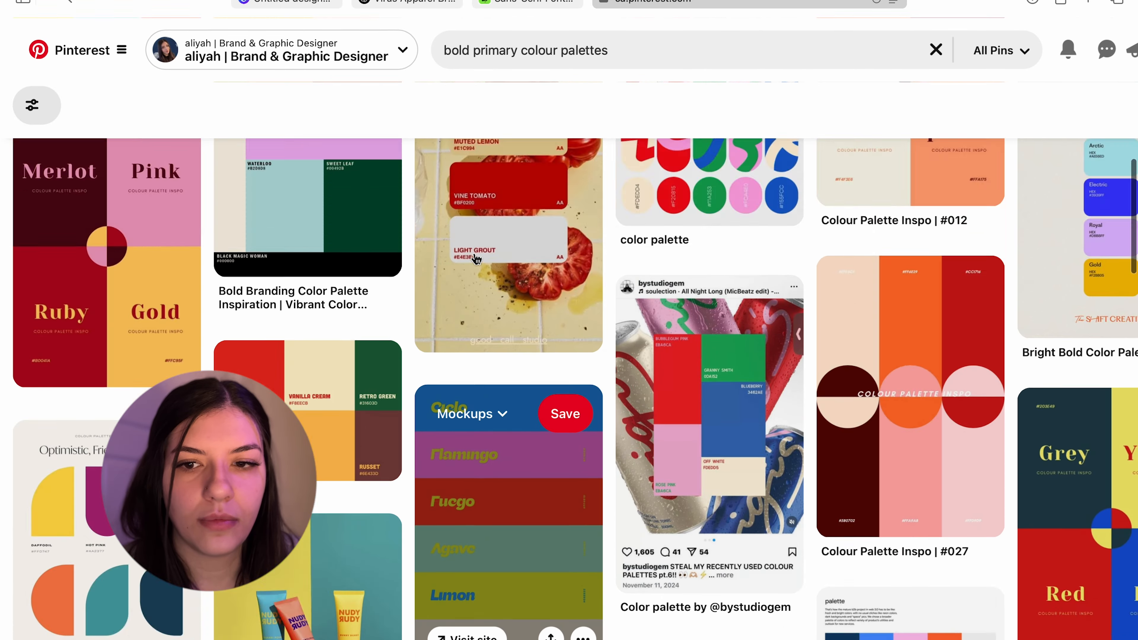
scroll(476, 259, "down", 15)
scroll(476, 259, "up", 5)
scroll(476, 259, "down", 5)
scroll(476, 259, "down", 6)
scroll(476, 259, "up", 3)
scroll(476, 259, "down", 9)
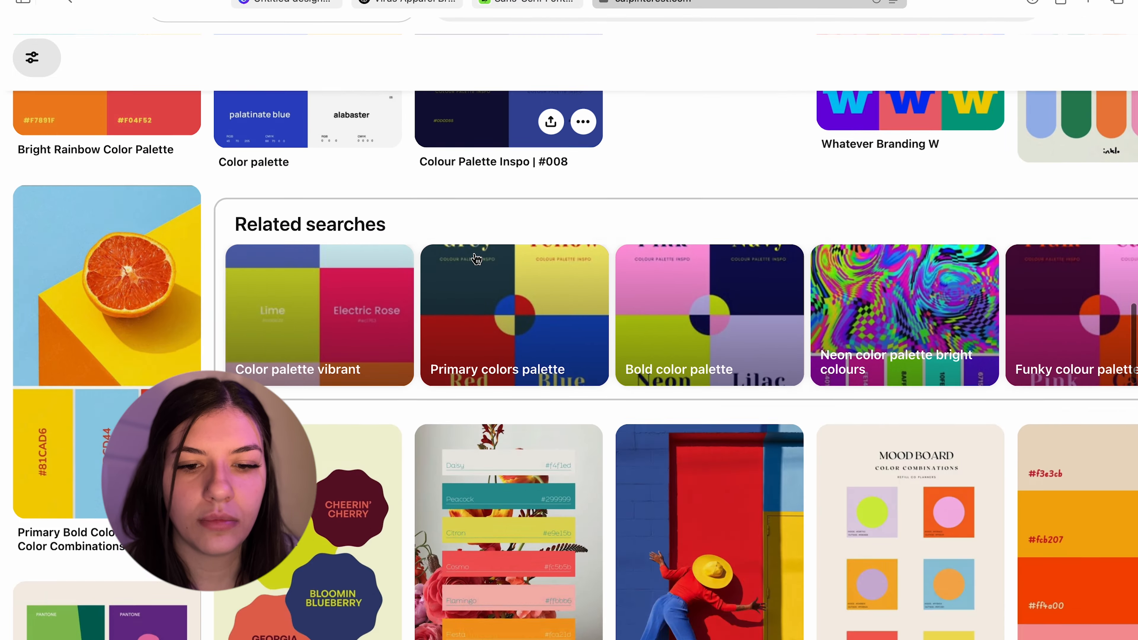
scroll(476, 259, "down", 8)
scroll(476, 259, "up", 10)
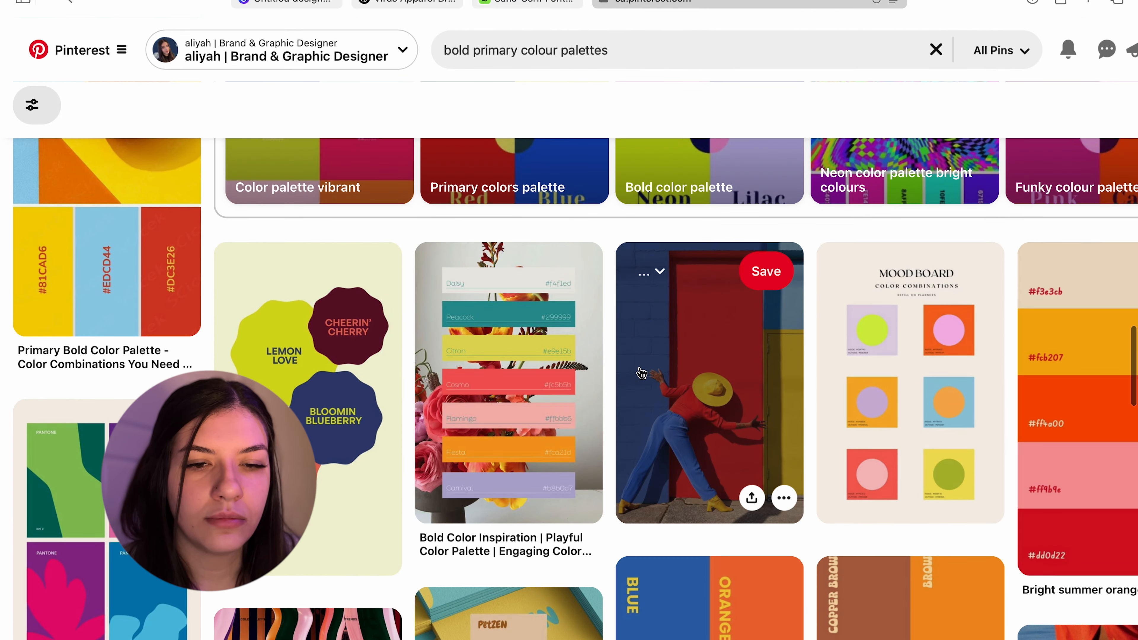
Step: Open the pin of the person in a yellow hat against the blue, red and yellow wall and copy its image
left_click(642, 372)
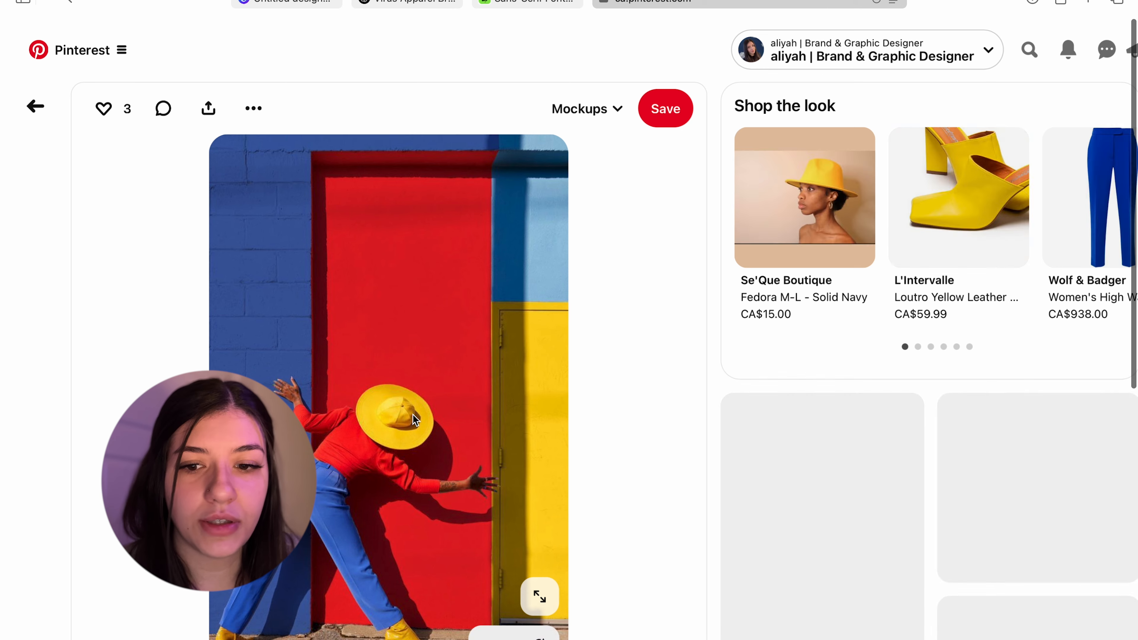
right_click(414, 421)
left_click(485, 505)
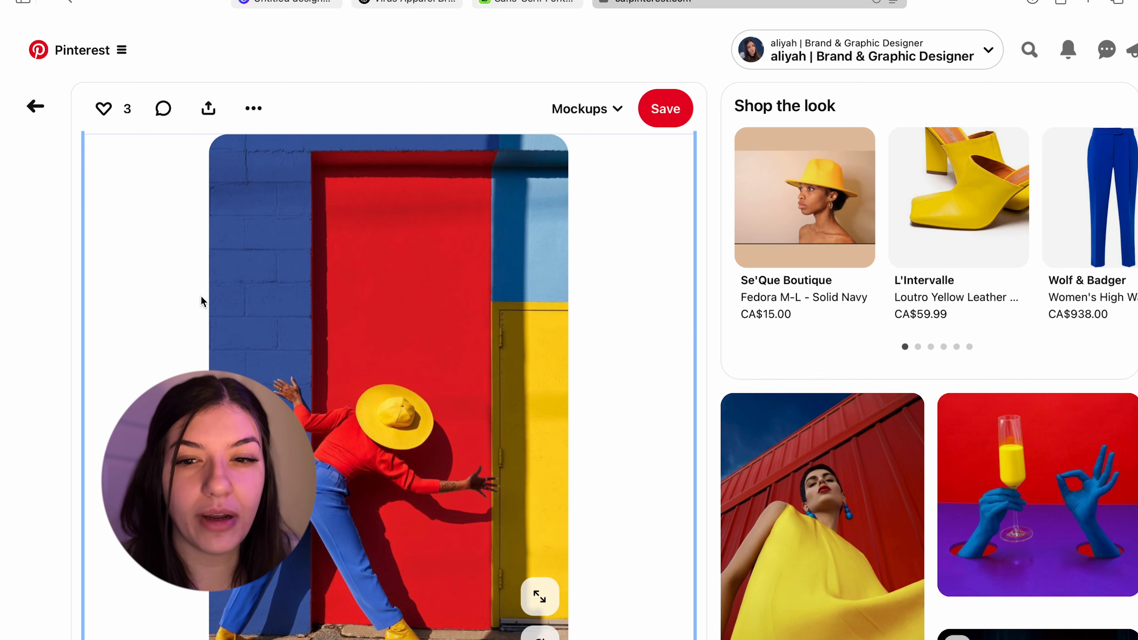
scroll(409, 321, "down", 1)
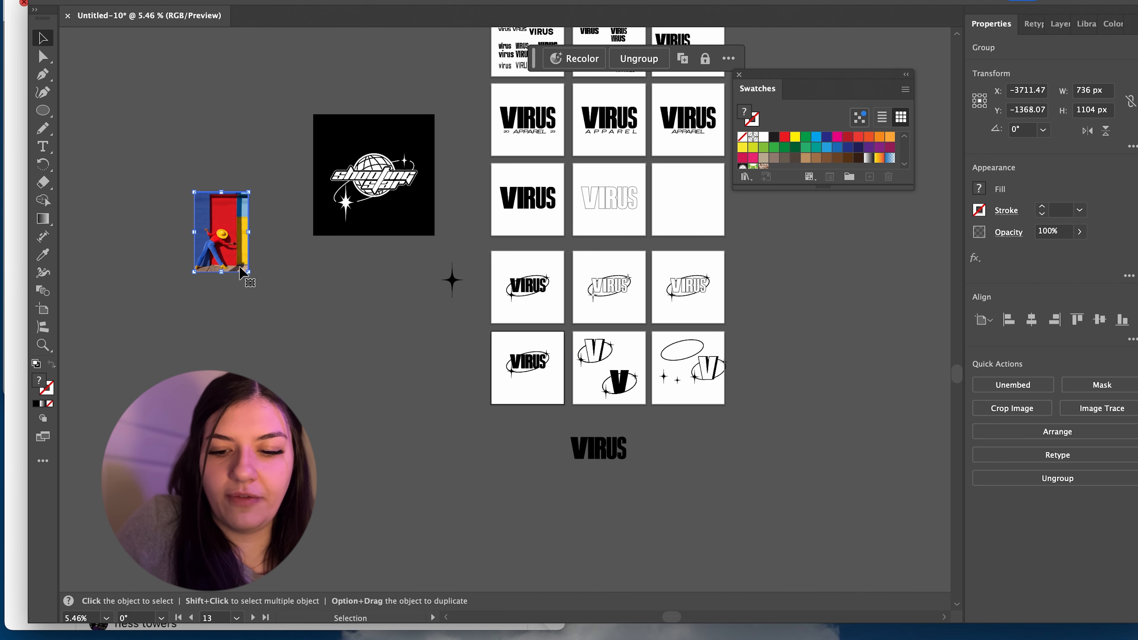
Step: In Illustrator, enlarge the pasted photo to about twice its size and place it beside the shooting star logo, then deselect it
left_click_drag(254, 277, 313, 371)
left_click_drag(291, 319, 218, 160)
left_click(168, 283)
Step: Draw a black circle about 763 px in diameter below the photo with the Ellipse tool
left_click(43, 111)
left_click_drag(125, 307, 181, 362)
left_click(42, 39)
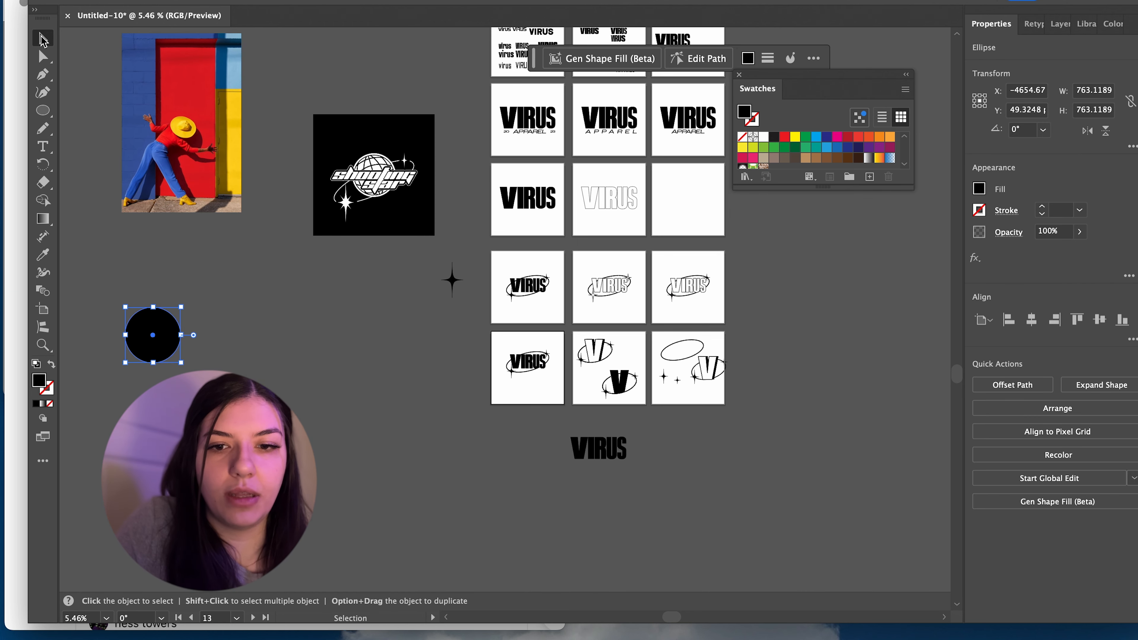
Step: Duplicate the black circle to make five palette circles, arranged as three above two below the photo
key("super+c")
key("super+v")
left_click_drag(513, 311, 232, 339)
key("super+v")
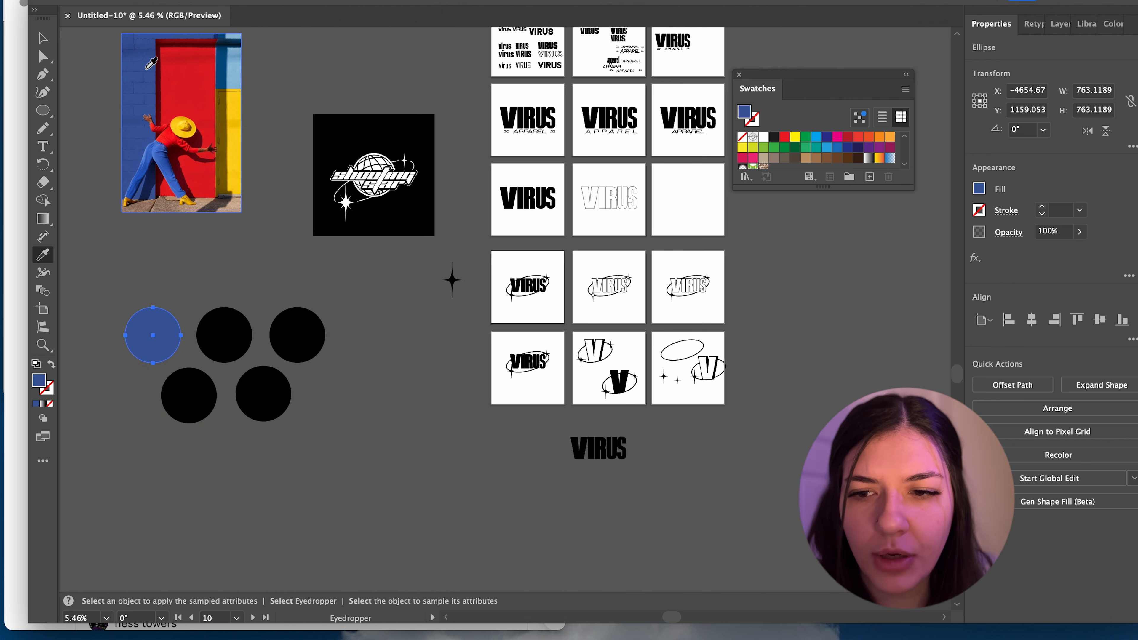
Step: Fill the first palette circle with a deeper blue sampled from the photo with the Eyedropper tool
scroll(151, 64, "up", 10)
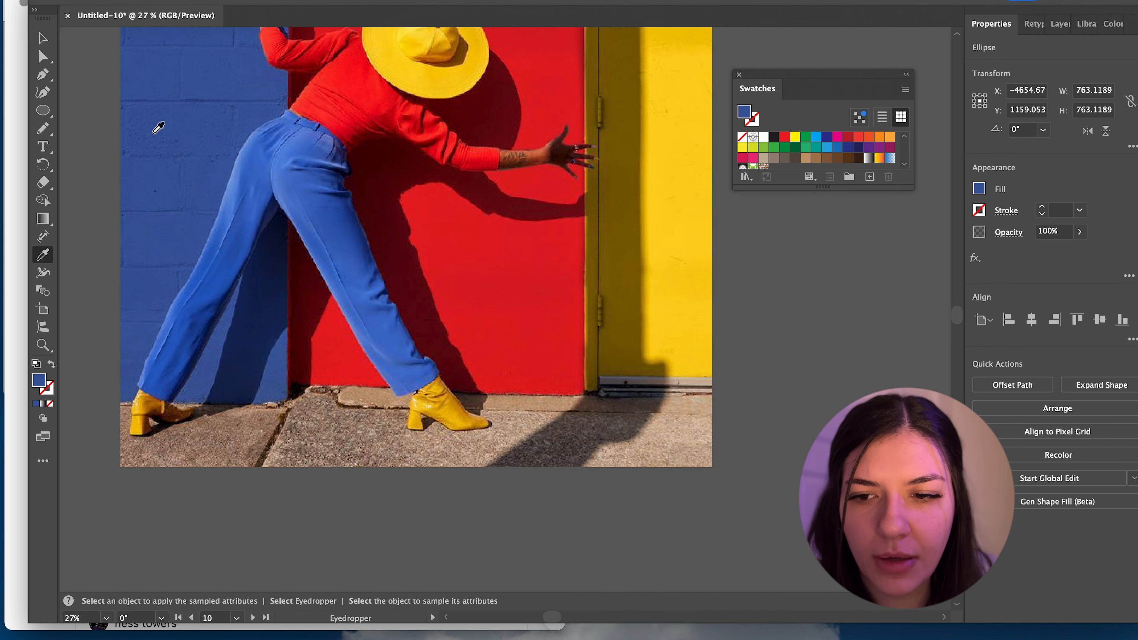
scroll(214, 298, "down", 5)
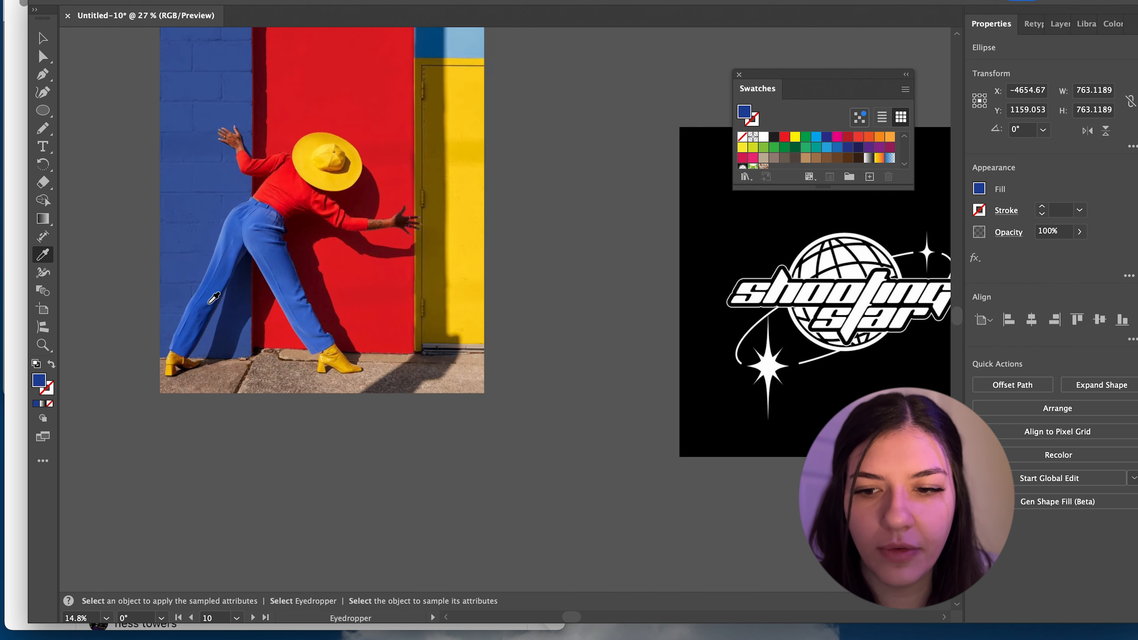
key("v")
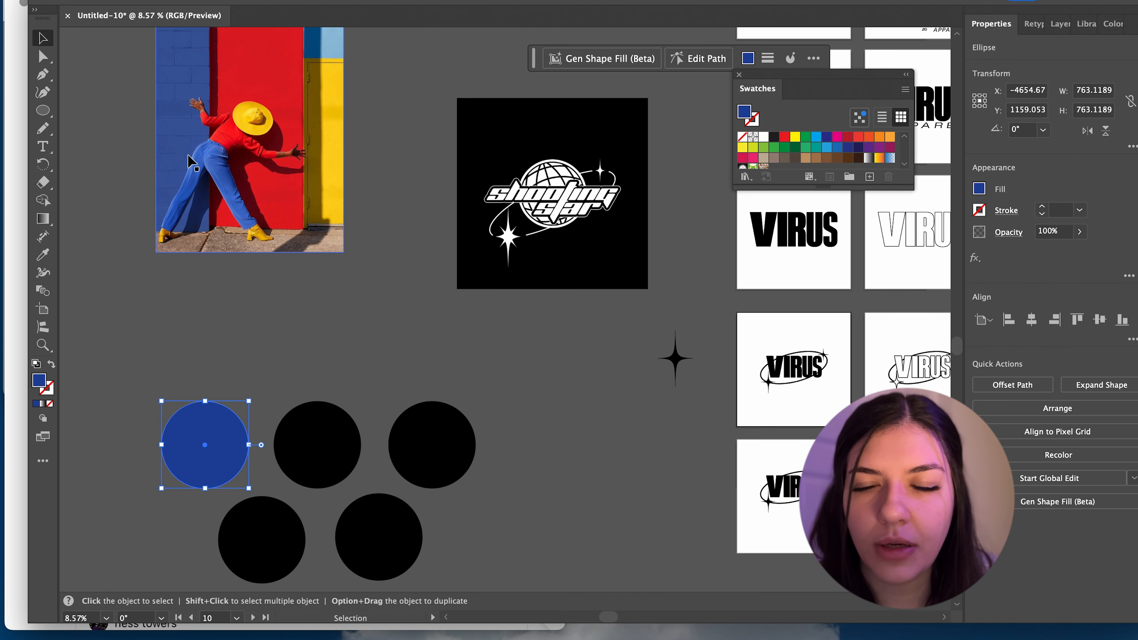
Step: Fill the second palette circle with the red sampled from the photo using the Eyedropper tool
left_click(327, 493)
key("i")
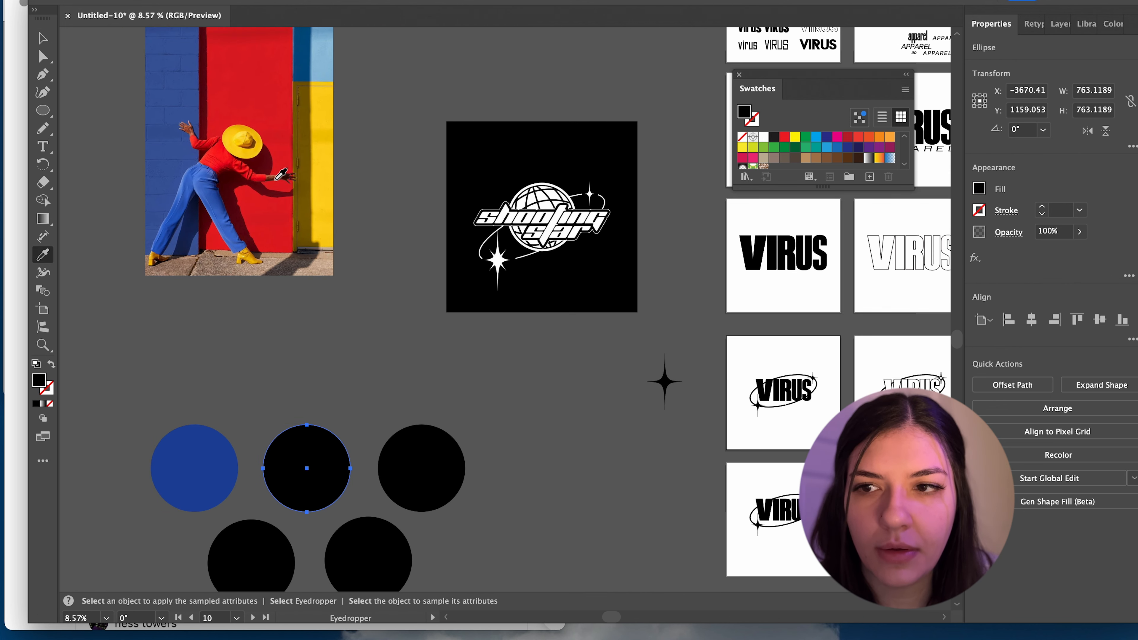
scroll(260, 172, "up", 2)
scroll(260, 171, "right", 2)
left_click(196, 189)
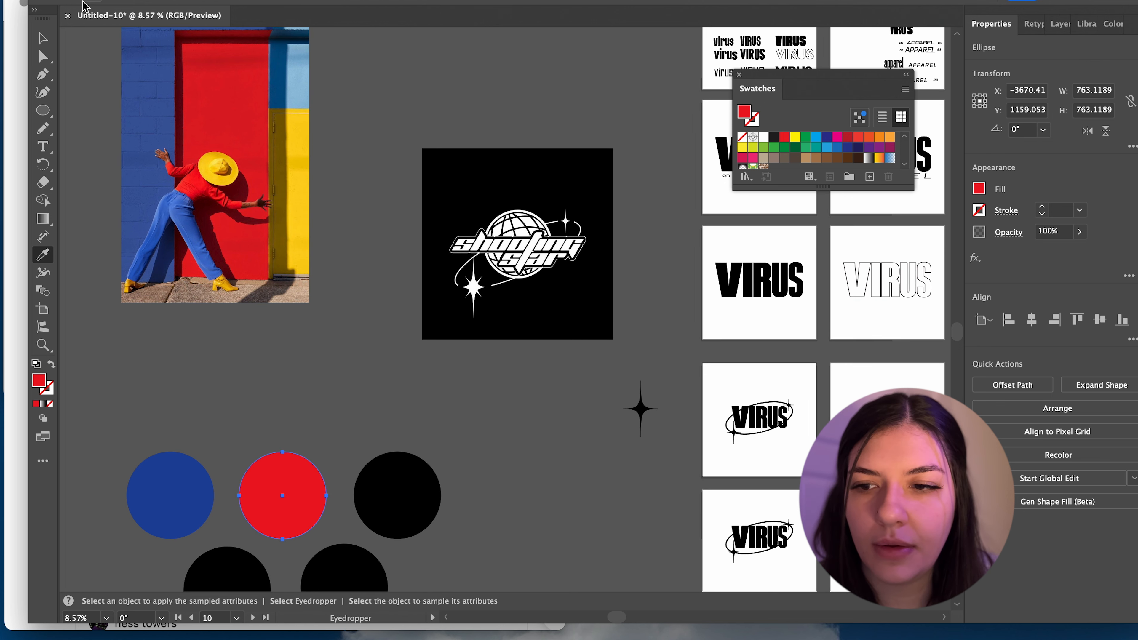
Step: Fill the third palette circle with a bright yellow sampled from the photo using the Eyedropper tool
key("v")
left_click(446, 430)
left_click(403, 488)
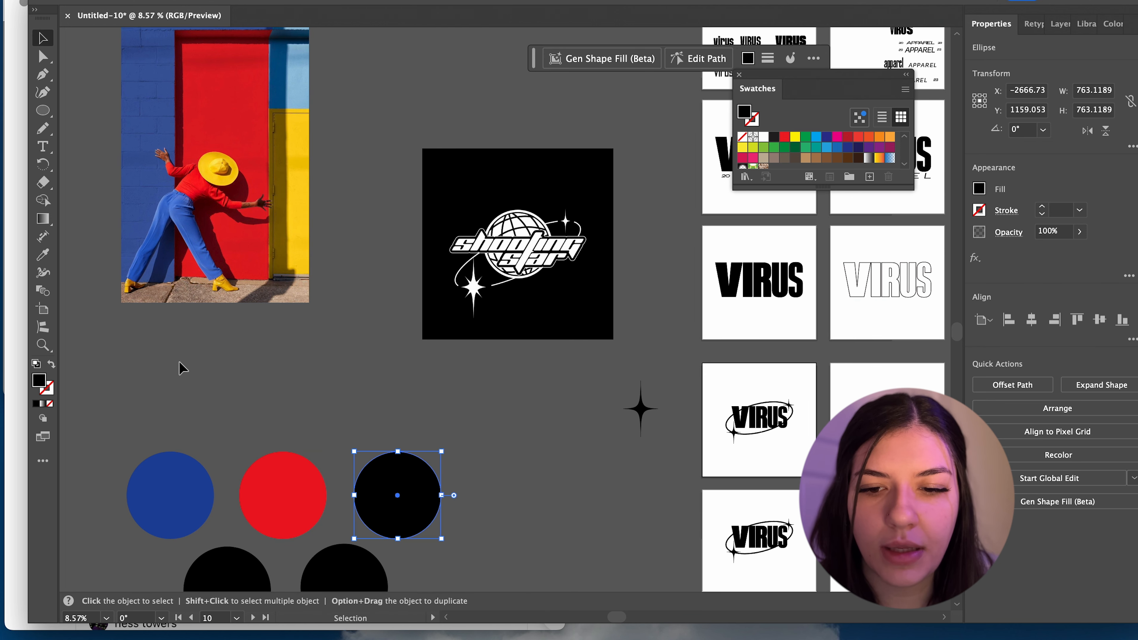
left_click(44, 258)
left_click(300, 129)
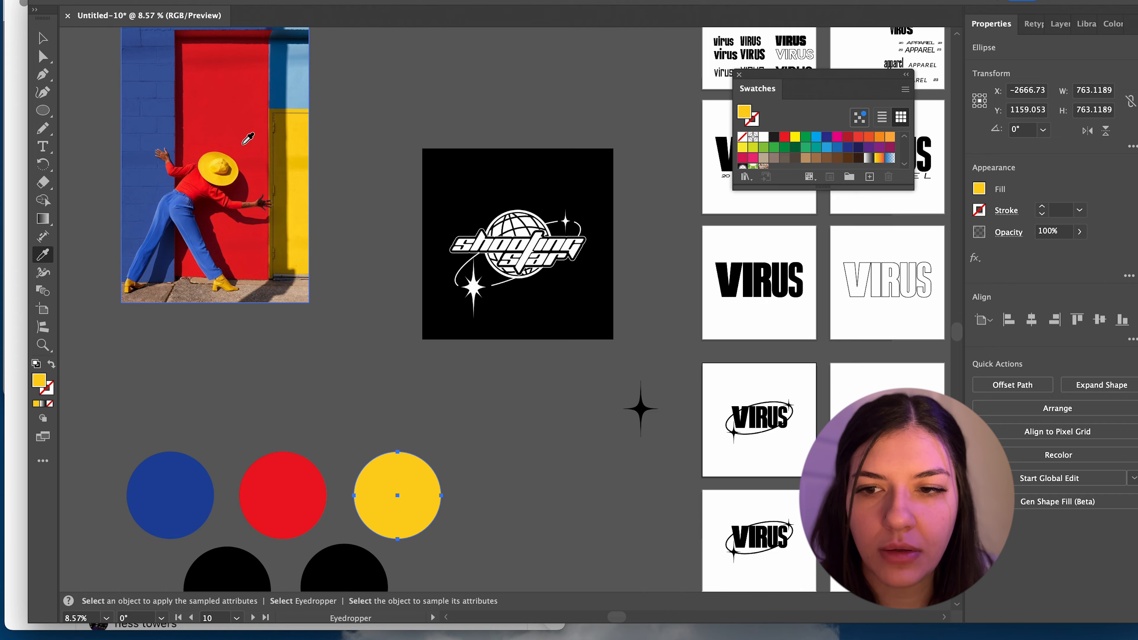
scroll(248, 139, "up", 5)
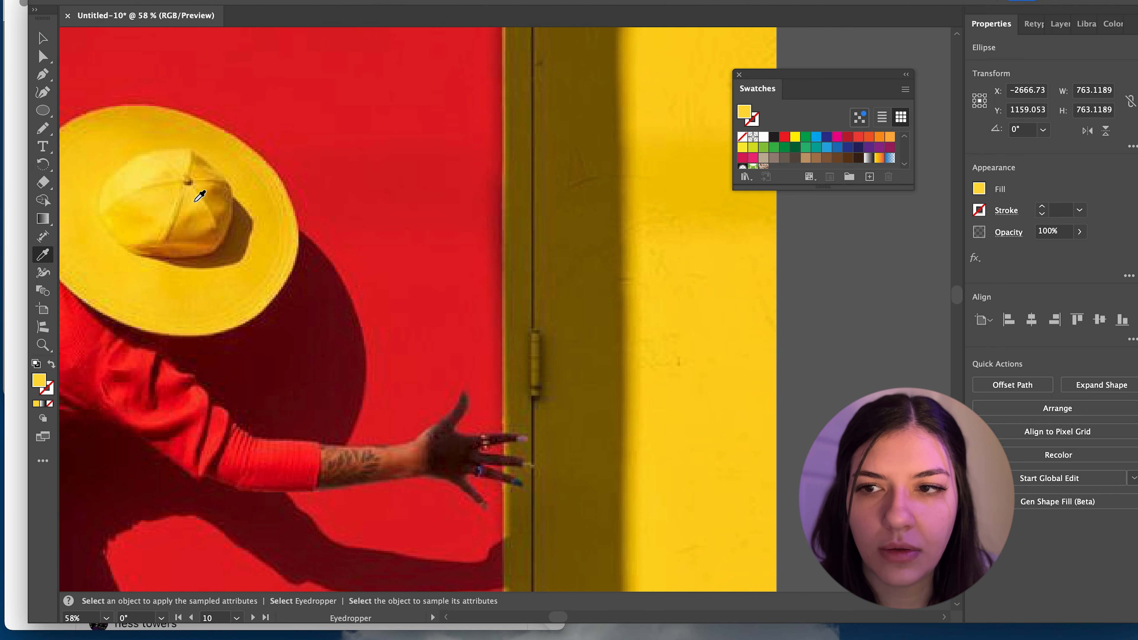
scroll(200, 195, "down", 5)
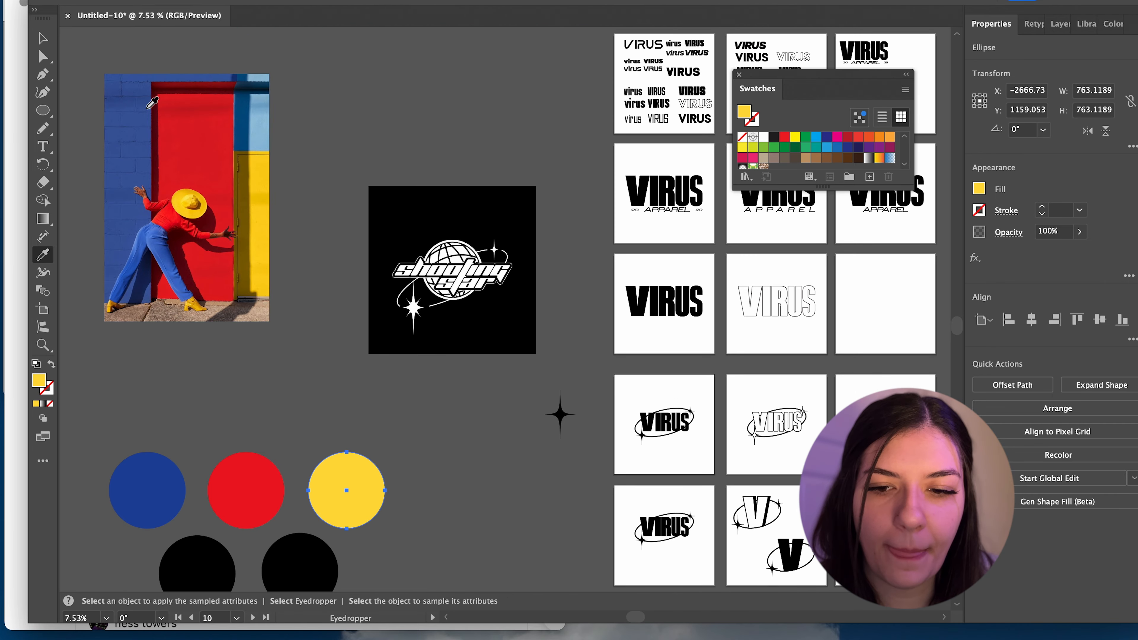
Step: Change the second palette circle to a deeper red sampled from the woman's shirt in the photo
left_click(43, 38)
scroll(281, 426, "down", 2)
scroll(281, 426, "left", 4)
left_click(338, 441)
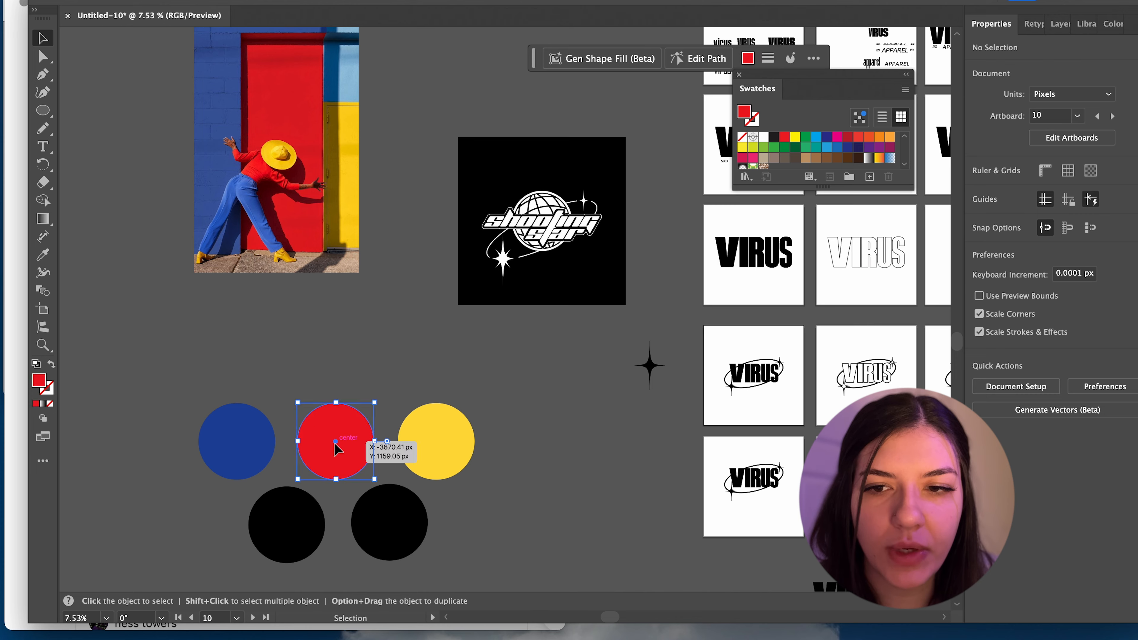
left_click(43, 255)
scroll(272, 176, "up", 10)
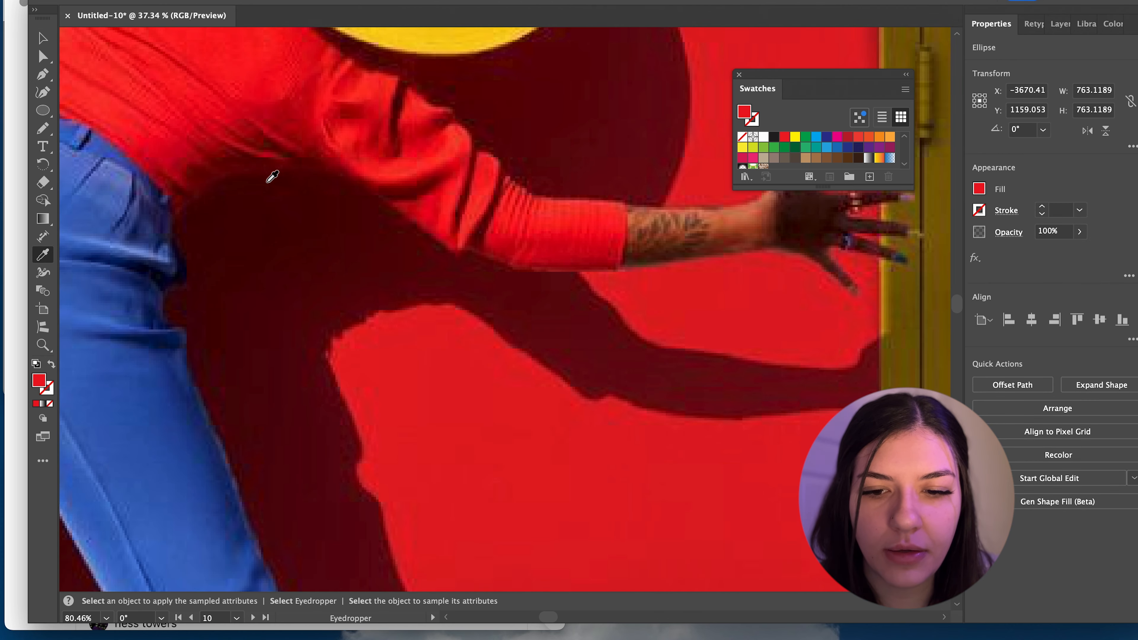
left_click(292, 95)
scroll(292, 94, "down", 10)
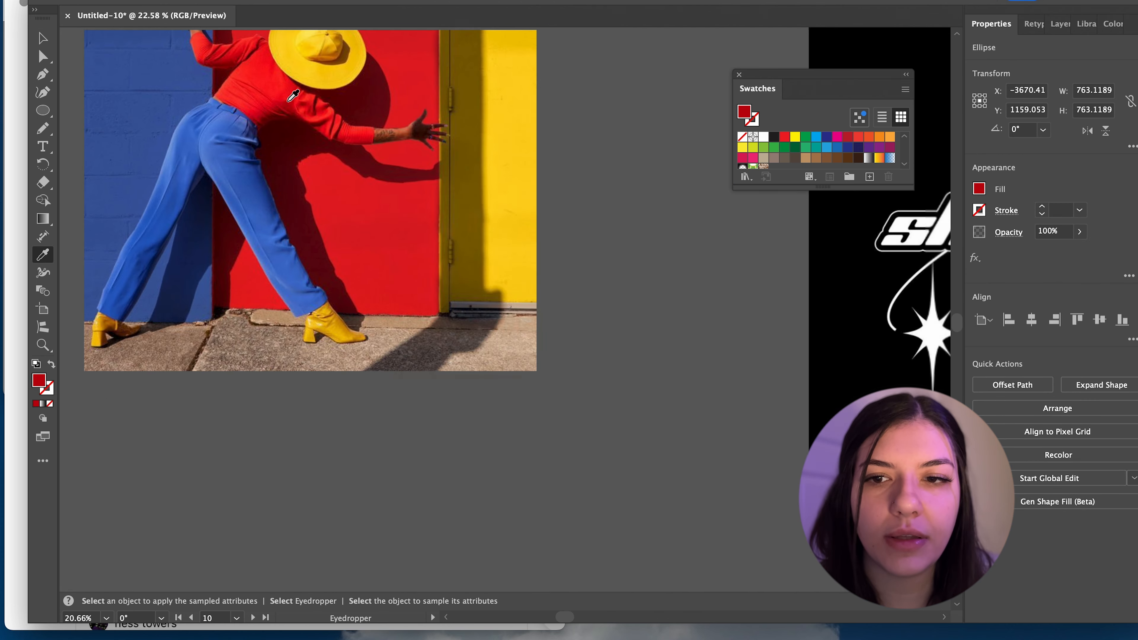
scroll(292, 94, "down", 3)
left_click(43, 39)
scroll(269, 153, "up", 5)
scroll(254, 300, "down", 4)
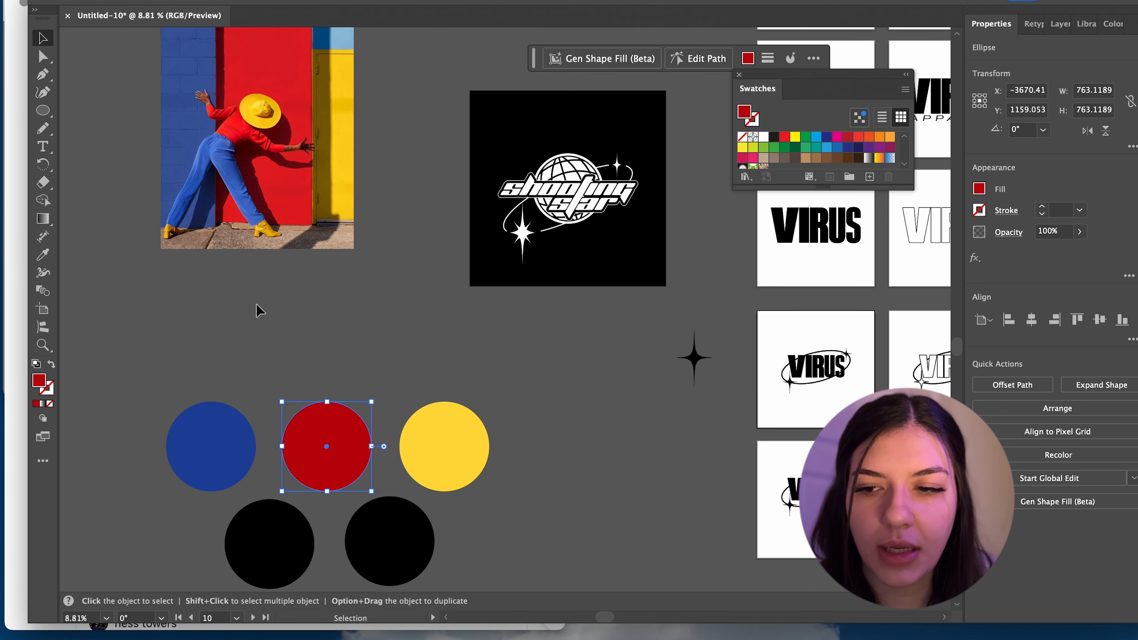
Step: Fill the fourth palette circle with a near-black charcoal at 0% saturation and 10% brightness
left_click(301, 466)
scroll(299, 468, "up", 4)
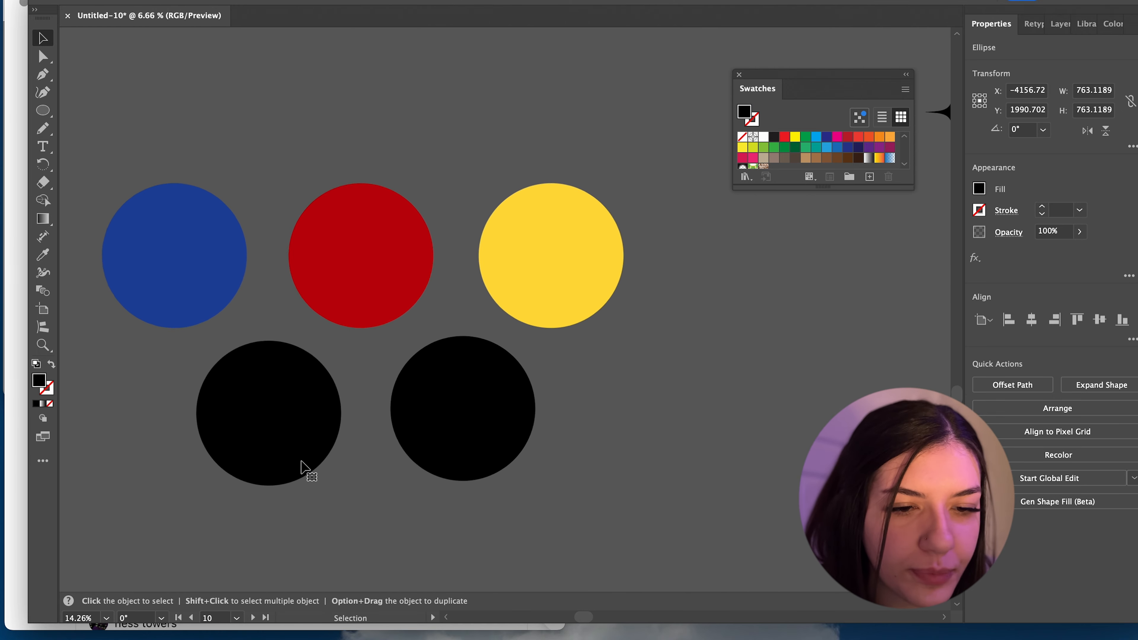
double_click(40, 380)
left_click_drag(745, 341, 745, 520)
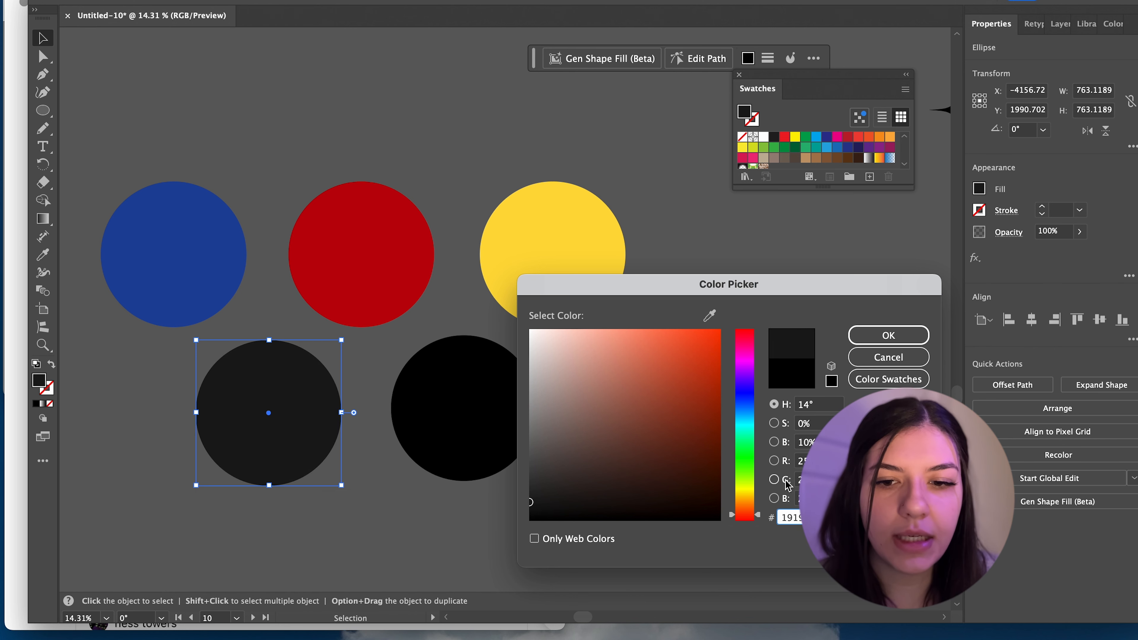
left_click(884, 337)
Step: Fill the fifth palette circle with a neutral light grey in the Color Picker
left_click(416, 373)
double_click(40, 382)
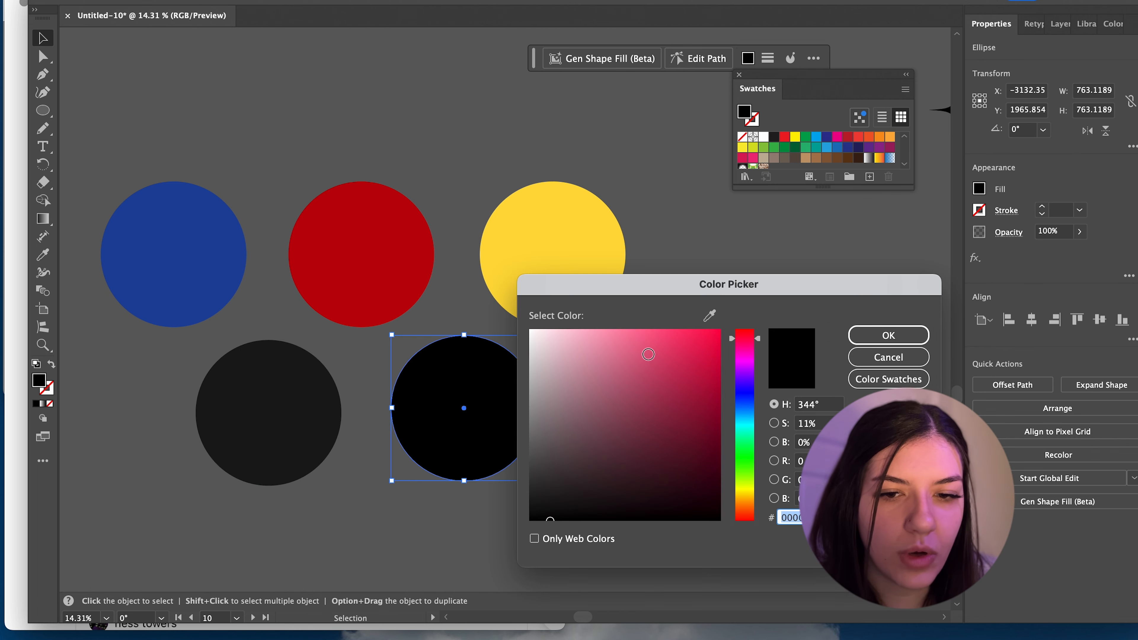
left_click(753, 506)
left_click_drag(533, 392, 501, 292)
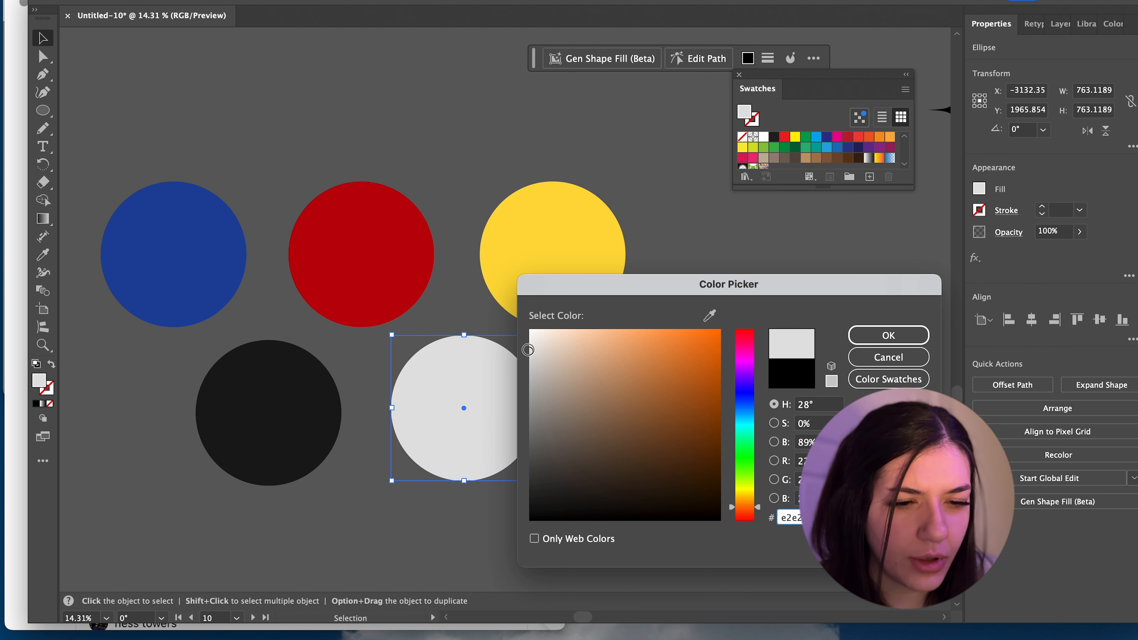
key("Return")
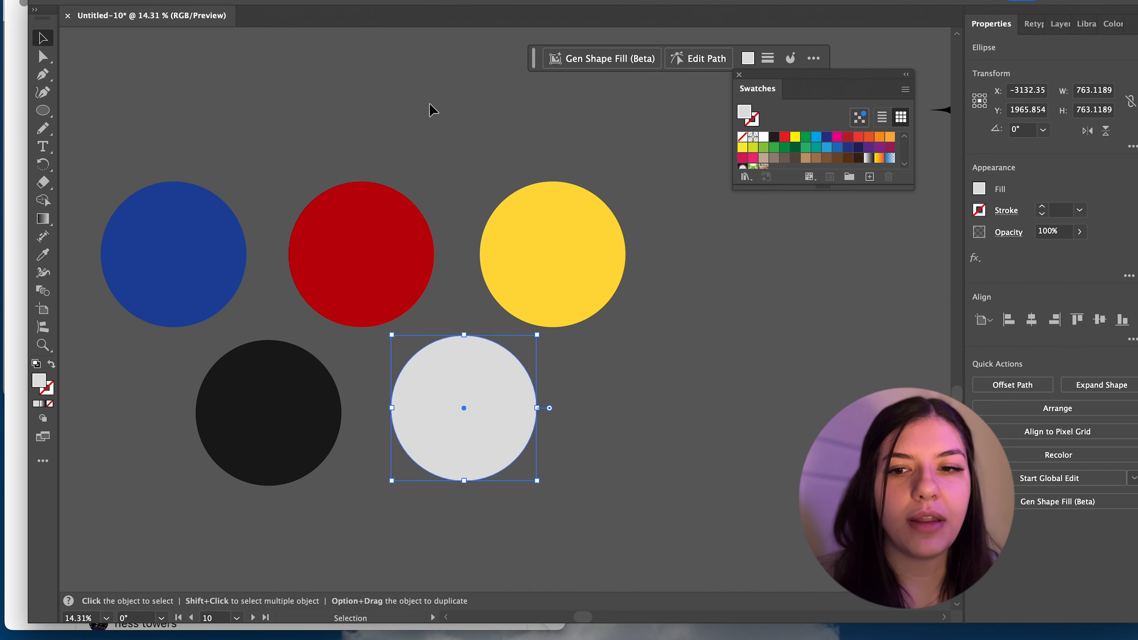
Step: Select all five palette circles below the photo together
left_click(429, 103)
scroll(429, 103, "down", 6)
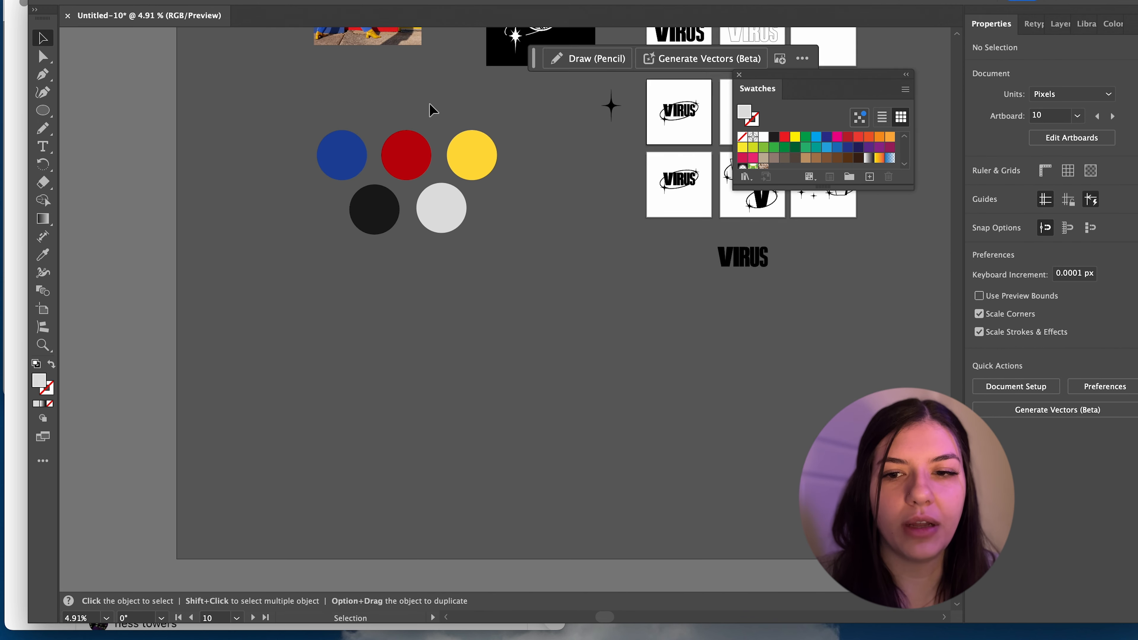
scroll(429, 103, "up", 3)
scroll(429, 103, "right", 3)
scroll(321, 271, "down", 1)
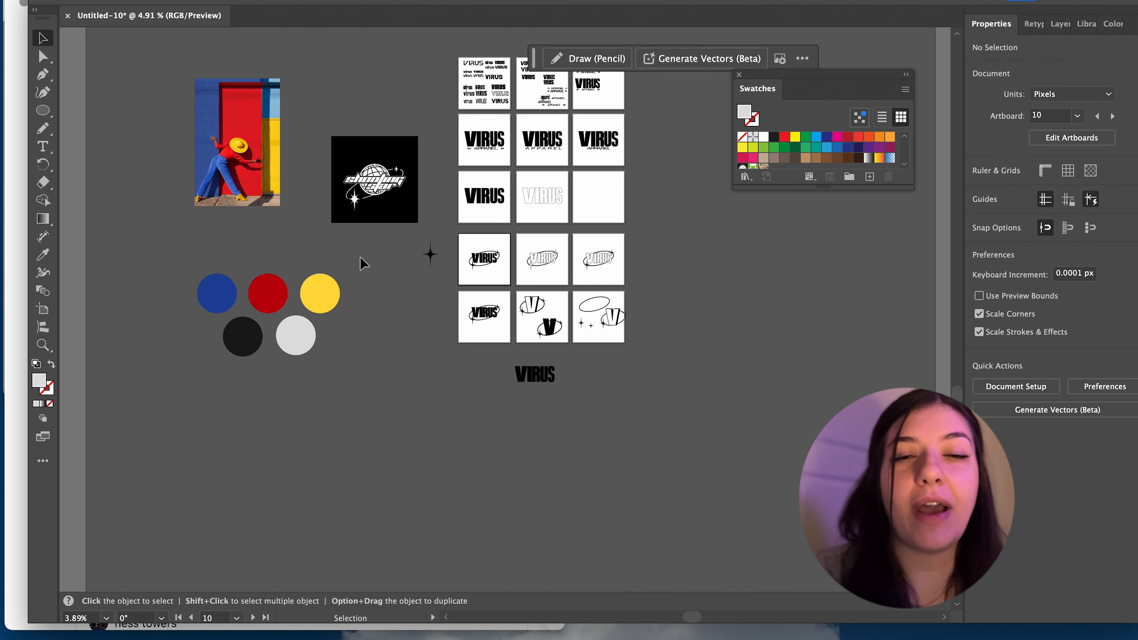
left_click_drag(360, 259, 187, 367)
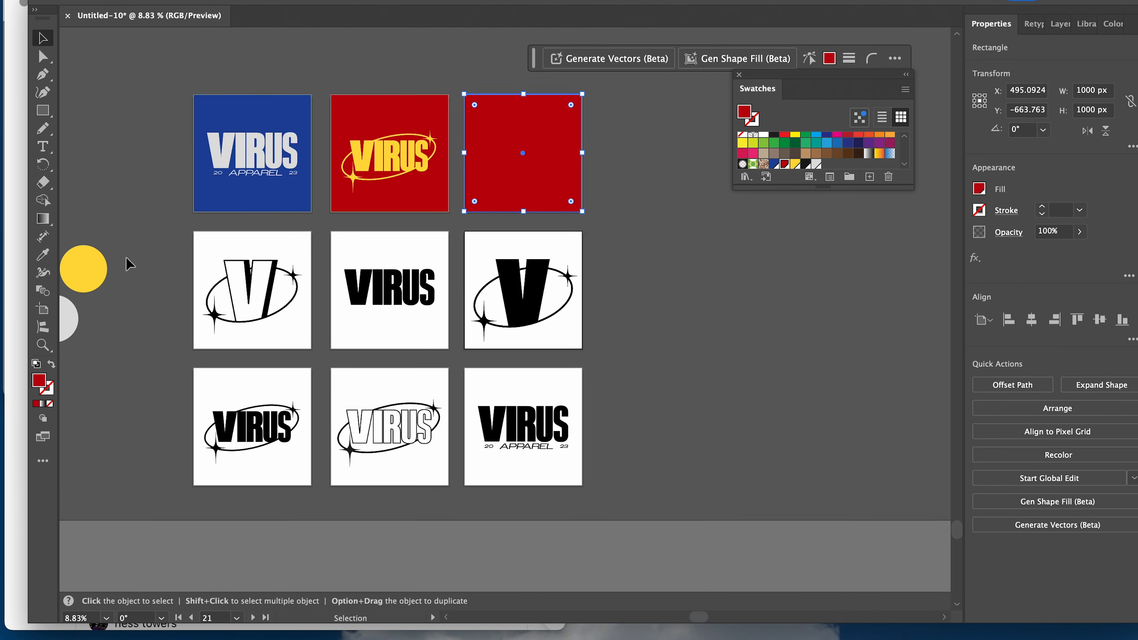
Step: Give the artboard with the thin outlined VIRUS wordmark a background in the palette yellow
left_click(613, 162)
left_click(707, 211)
left_click(500, 269)
left_click(236, 191)
left_click_drag(388, 69, 388, 235)
double_click(347, 287)
Step: Give the artboard with the outlined V mark and orbit ring a light grey background from the palette
key("i")
left_click(264, 232)
key("v")
scroll(377, 287, "up", 5)
scroll(817, 150, "down", 3)
double_click(805, 137)
Step: Colour the plain VIRUS wordmark light grey on charcoal, and put a blue background behind the solid V mark
left_click(647, 447)
scroll(528, 235, "down", 4)
left_click_drag(485, 41, 484, 287)
scroll(485, 288, "down", 3)
left_click_drag(285, 155, 635, 331)
Step: Fill the solid V mark with its orbit ring and stars in the palette charcoal
left_click(599, 247)
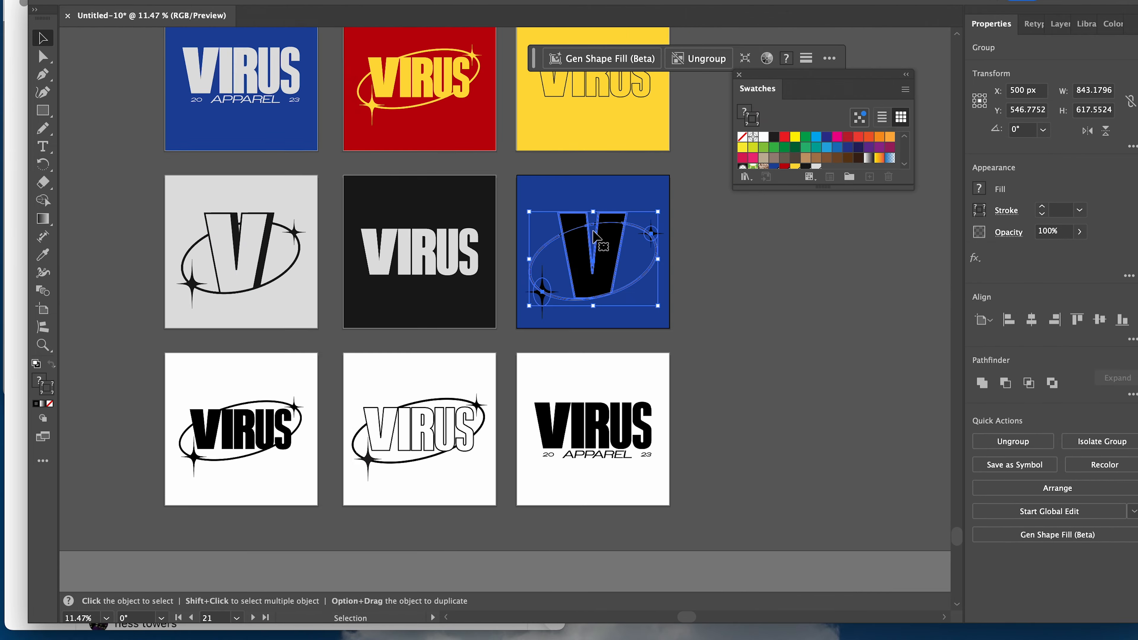
double_click(593, 249)
scroll(593, 249, "up", 5)
left_click(806, 136)
double_click(806, 227)
Step: Give the solid orbit-ring VIRUS logo in the third row a red background and colour the logo blue
scroll(706, 249, "down", 4)
left_click_drag(568, 13, 317, 511)
left_click(317, 417)
left_click(773, 136)
scroll(627, 228, "down", 3)
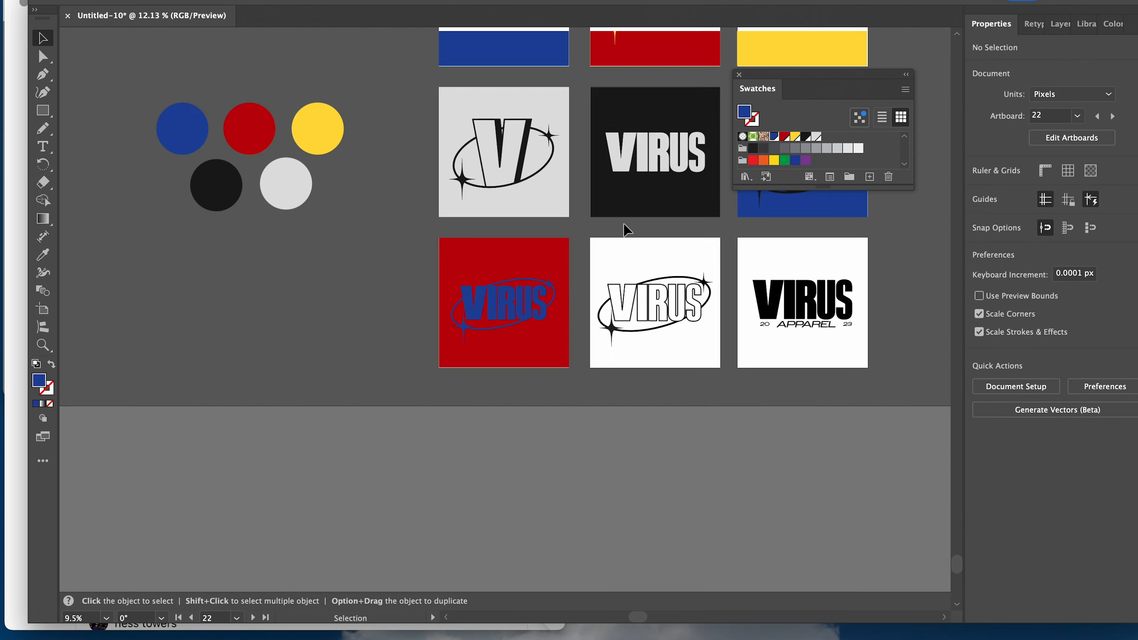
Step: Put a yellow background behind the outlined orbit-ring VIRUS logo and colour the logo palette red
left_click_drag(801, 49, 655, 349)
scroll(627, 292, "up", 4)
scroll(372, 219, "down", 4)
left_click(551, 348)
double_click(551, 348)
left_click(784, 137)
Step: Finish the last artboard with a charcoal VIRUS APPAREL lockup on a light grey background
scroll(782, 148, "up", 3)
left_click(742, 136)
scroll(560, 470, "up", 5)
left_click(1043, 214)
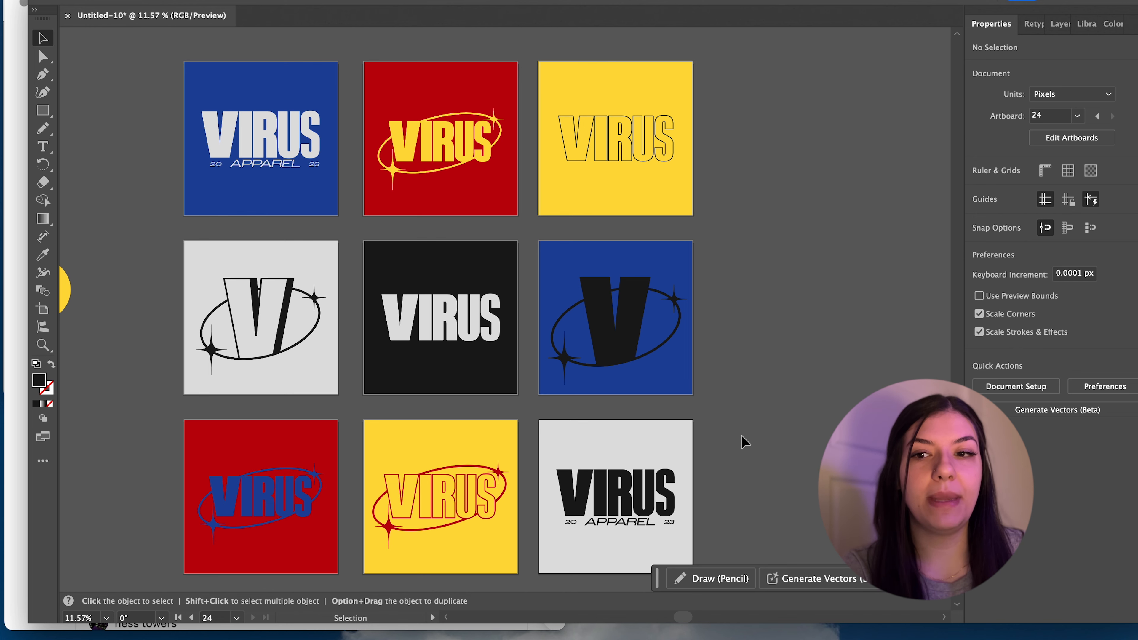
Step: Examine the nine recoloured logo artboards up close and compare their colour combinations
scroll(741, 441, "down", 3)
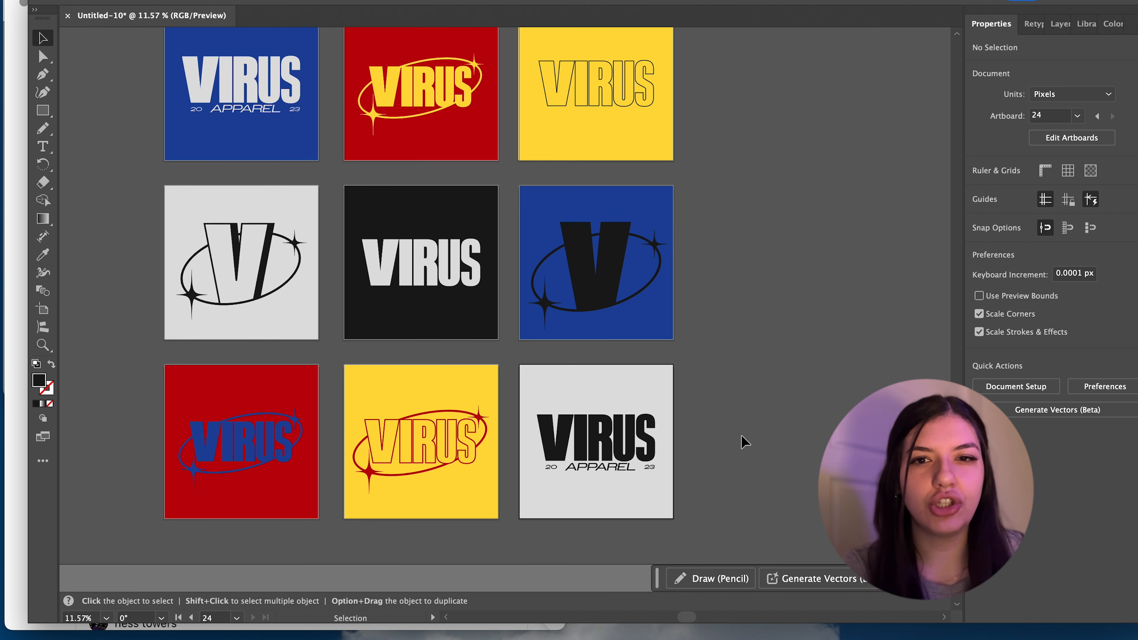
scroll(373, 302, "up", 2)
scroll(373, 302, "up", 3)
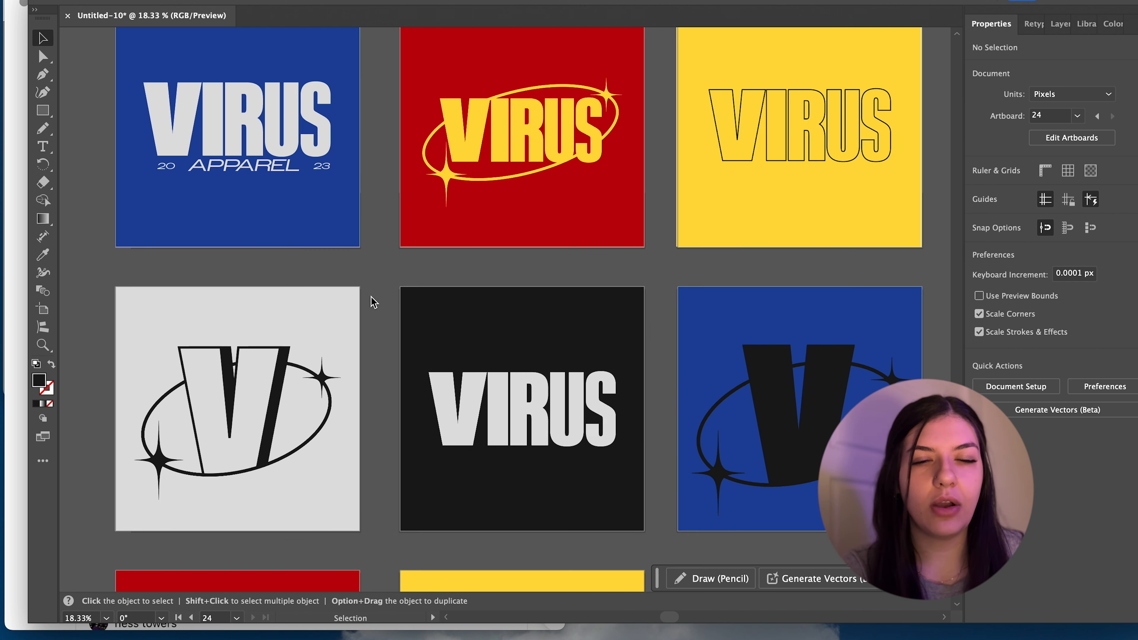
scroll(373, 303, "up", 3)
scroll(373, 302, "down", 10)
scroll(373, 302, "right", 5)
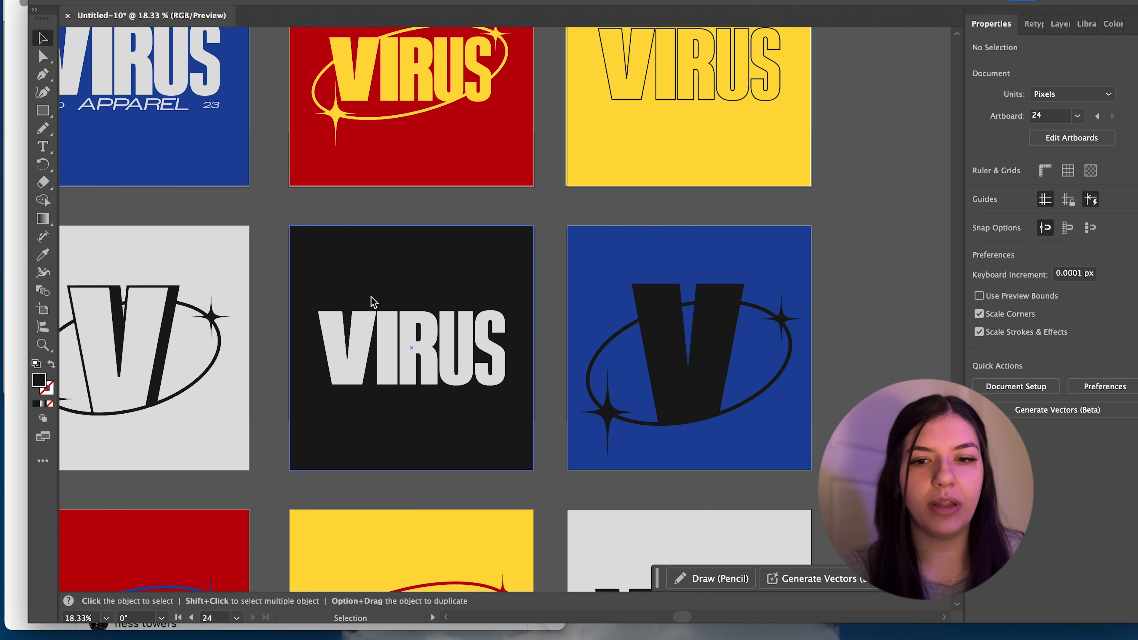
scroll(373, 303, "left", 4)
scroll(373, 302, "down", 2)
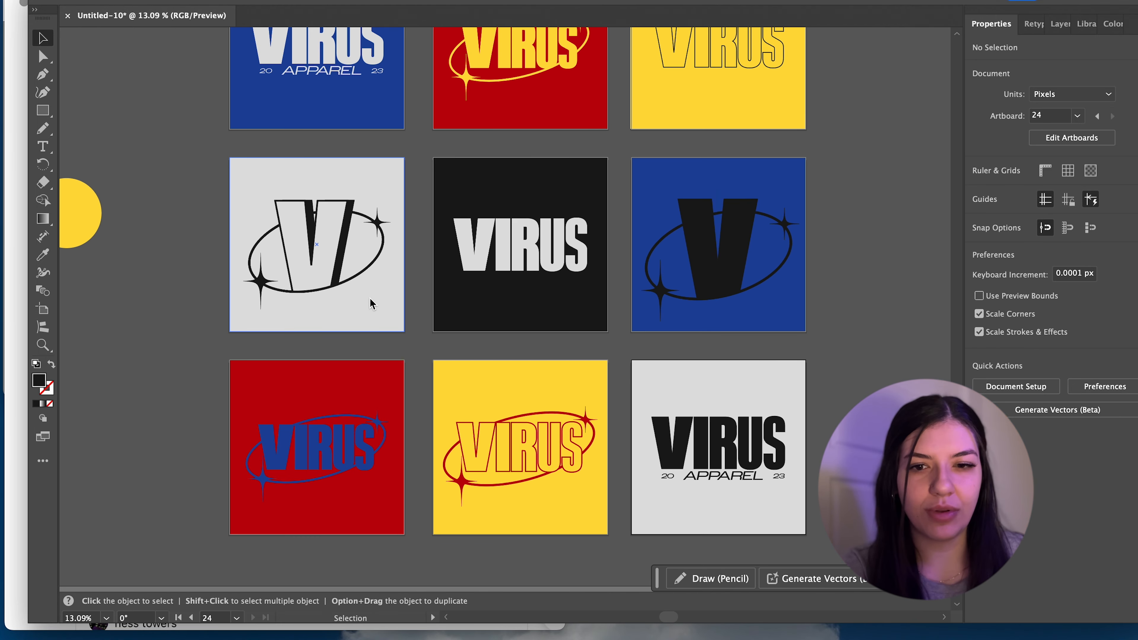
scroll(259, 472, "up", 4)
scroll(624, 242, "up", 8)
scroll(625, 241, "right", 5)
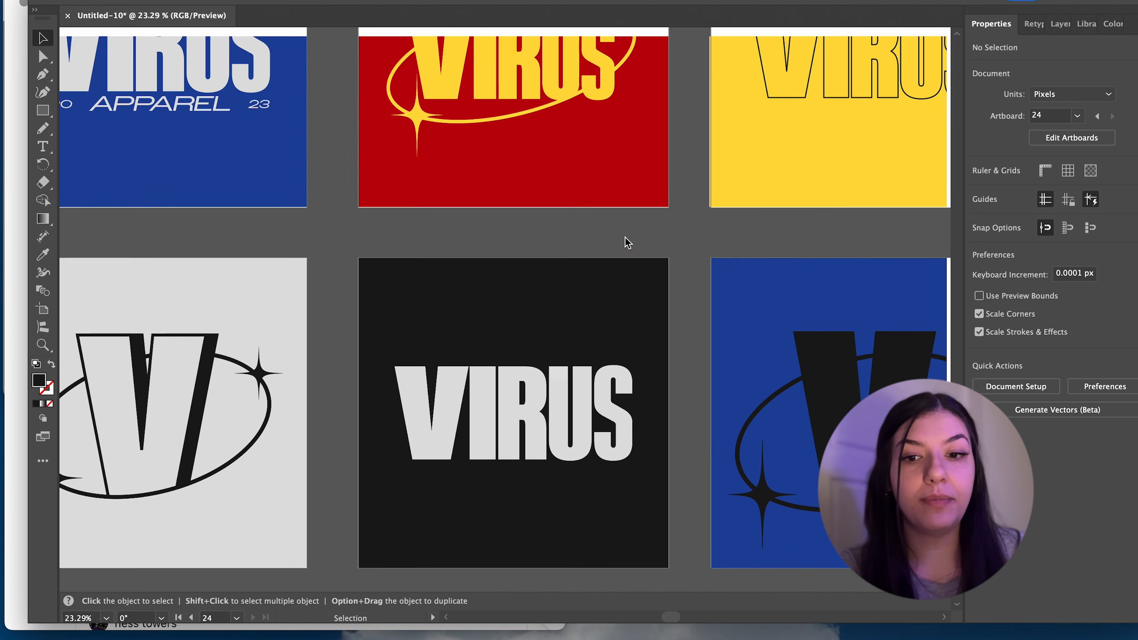
Step: Inspect the blue-on-red orbit-ring VIRUS logo for contrast and legibility
scroll(624, 241, "down", 3)
scroll(624, 241, "left", 3)
scroll(625, 241, "down", 8)
scroll(439, 325, "left", 2)
scroll(442, 326, "up", 5)
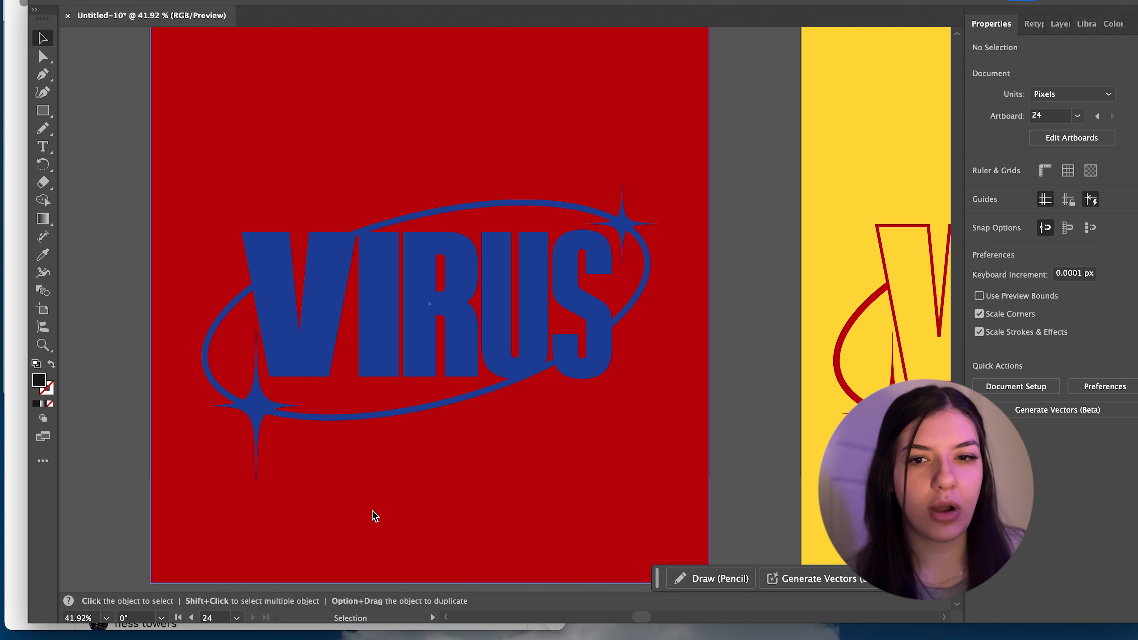
scroll(374, 515, "down", 4)
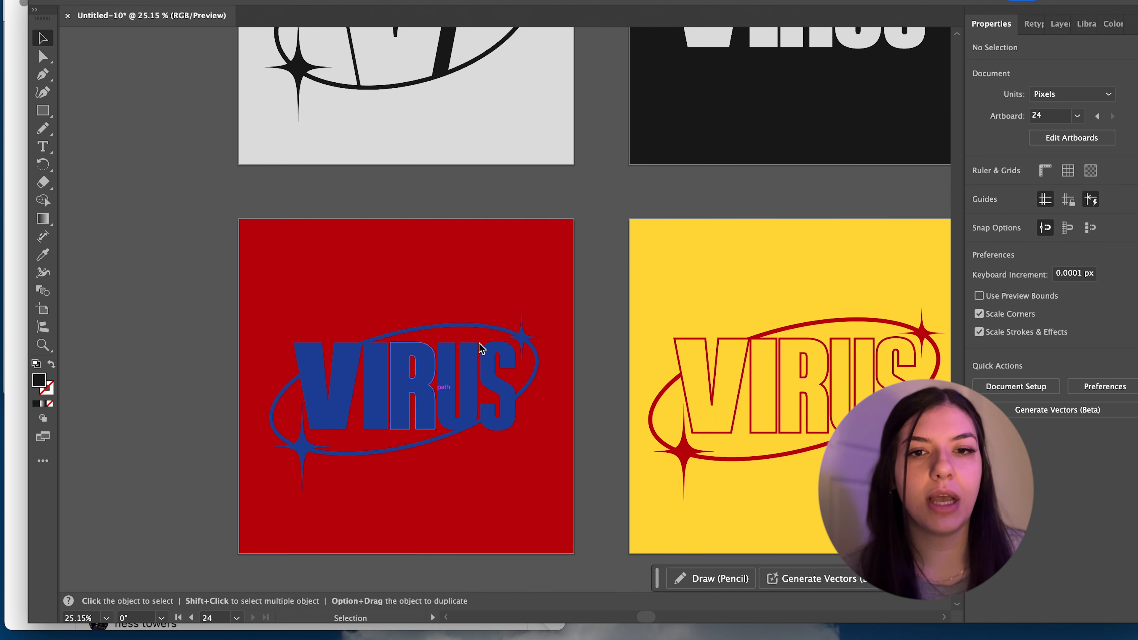
scroll(448, 499, "up", 5)
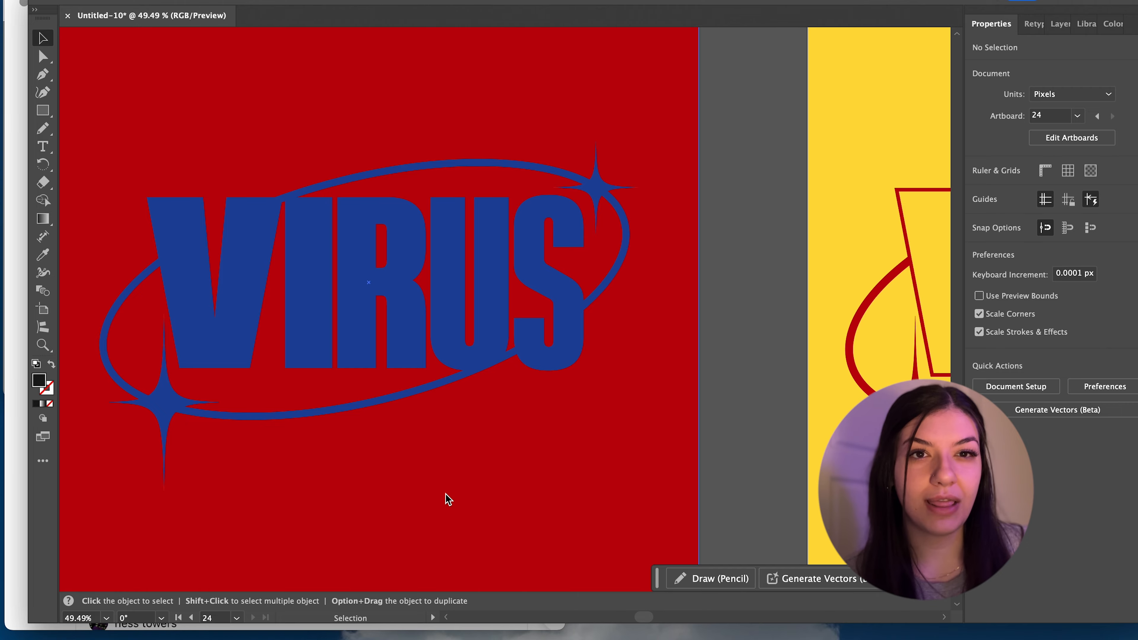
scroll(448, 499, "down", 5)
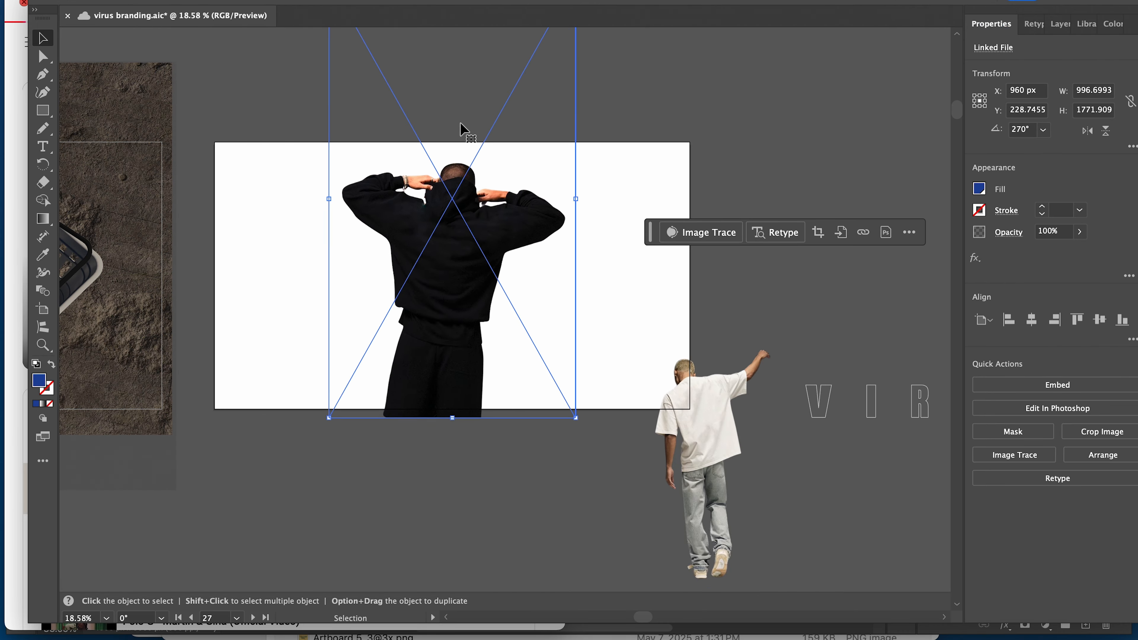
Step: Compose the apparel scene in the virus branding file with a centred hoodie figure, two T-shirt figures, VIRUS logos and a large orbit ring
left_click_drag(450, 380, 453, 380)
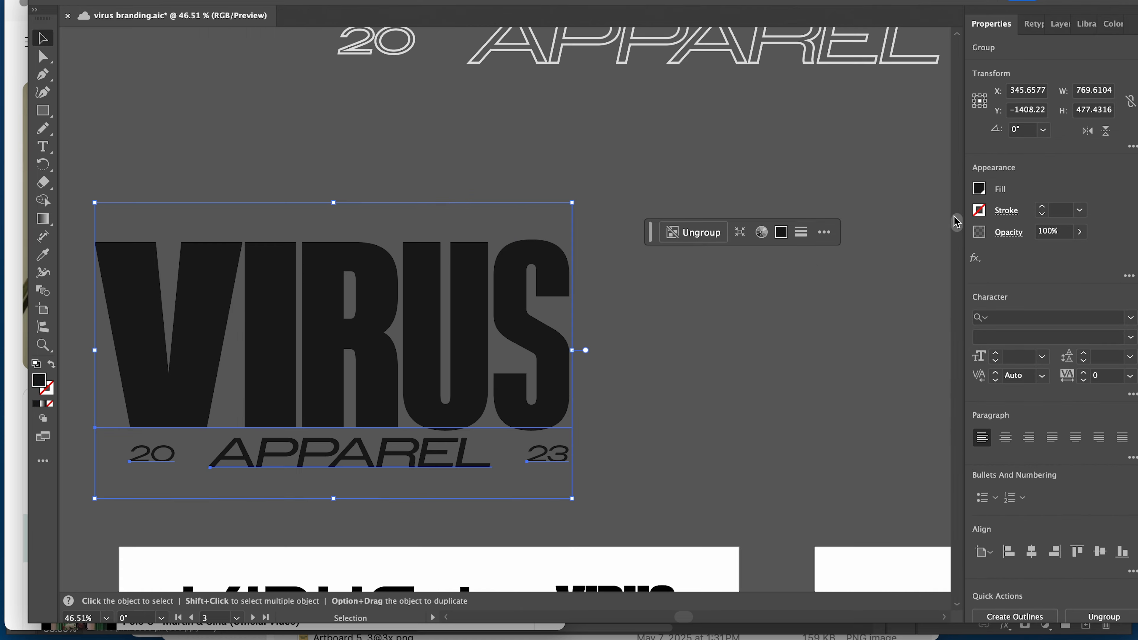
left_click(782, 234)
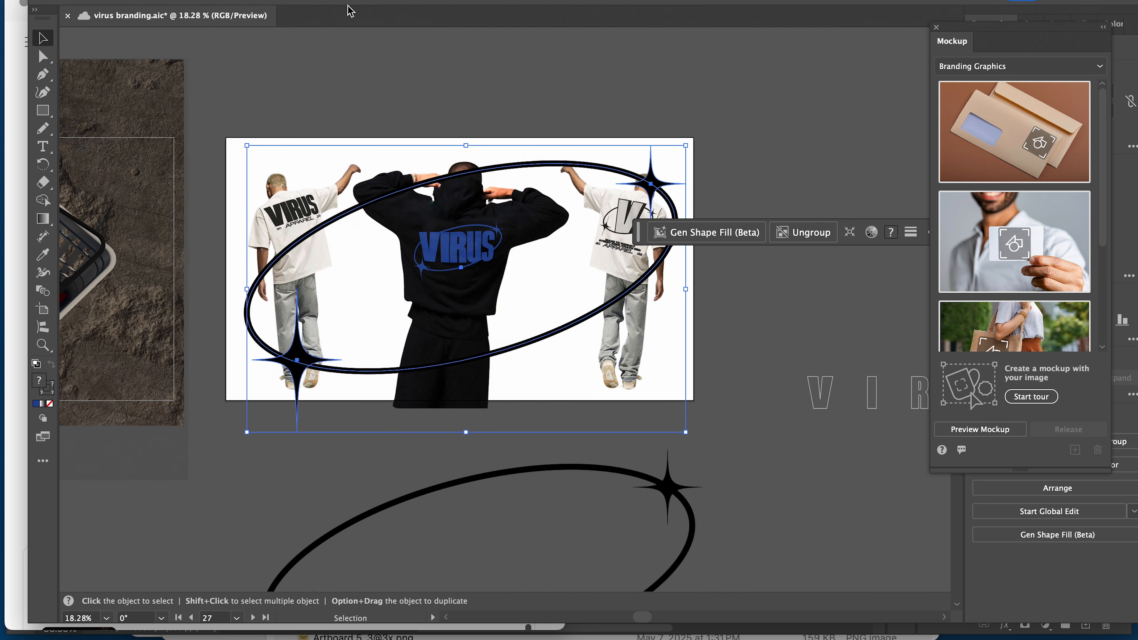
left_click_drag(549, 295, 555, 298)
left_click_drag(614, 314, 613, 238)
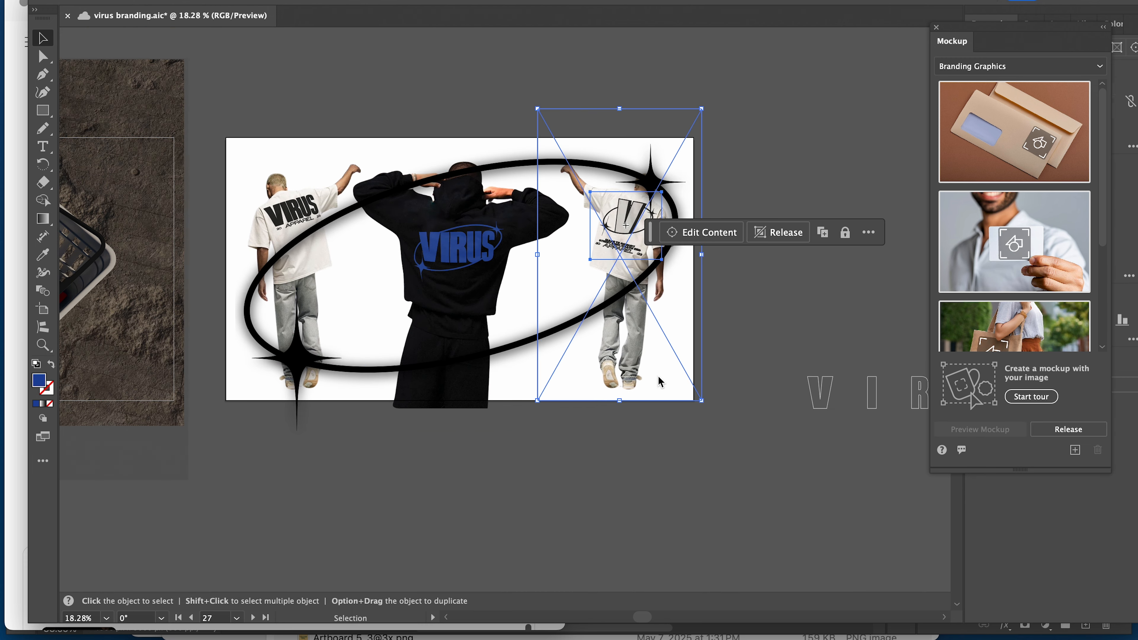
double_click(39, 381)
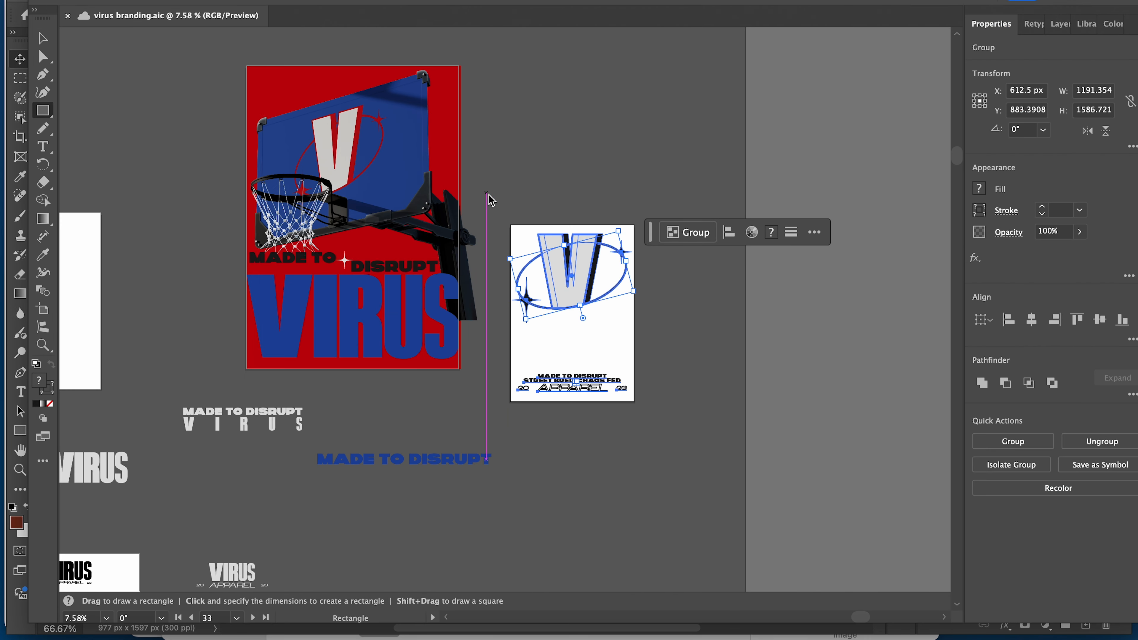
Step: Open the fill colour of the selected V mark and slogan artwork on the small white artboard
left_click(979, 188)
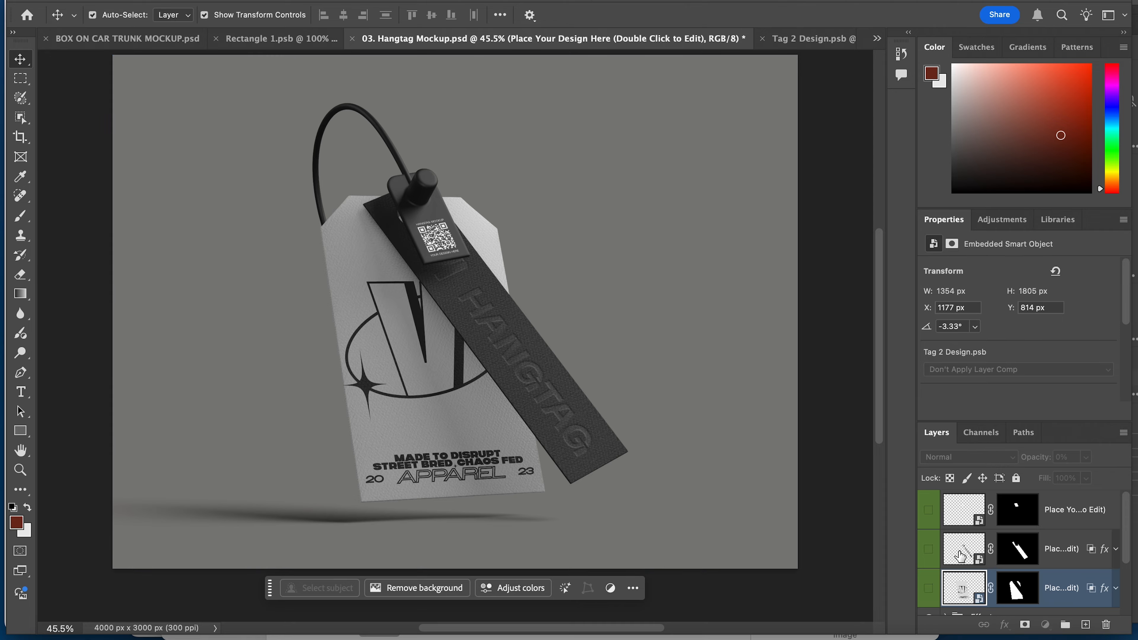
Step: Switch to Photoshop and place the vertical VIRUS wordmark in the hangtag mockup's Tag 1 design, scaled to about 25% and centred
double_click(962, 548)
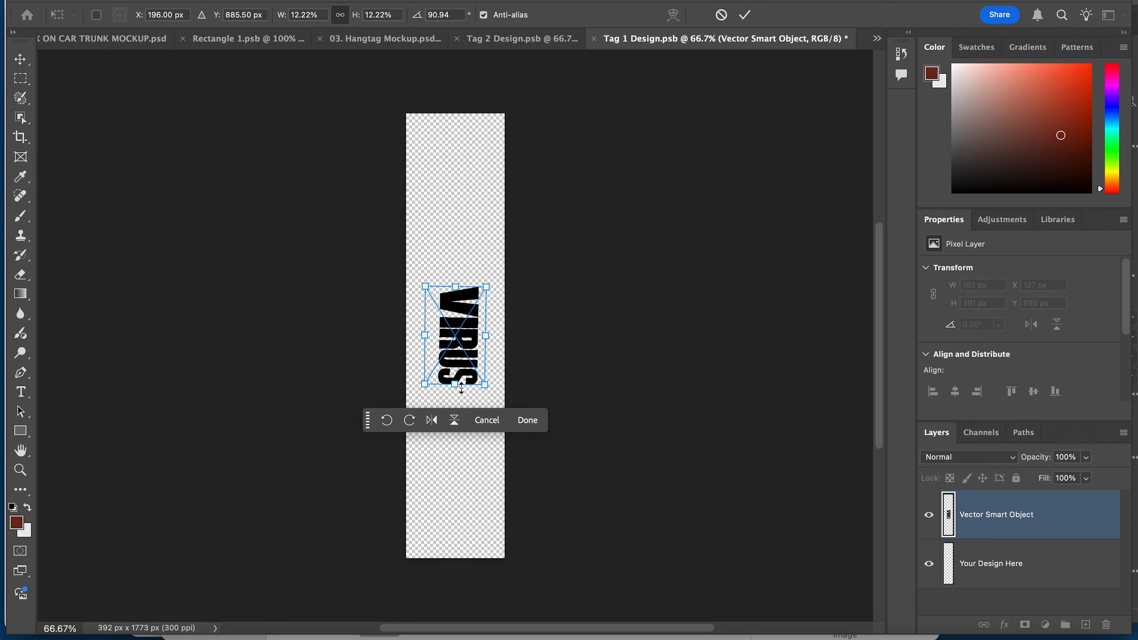
left_click_drag(455, 349, 479, 372)
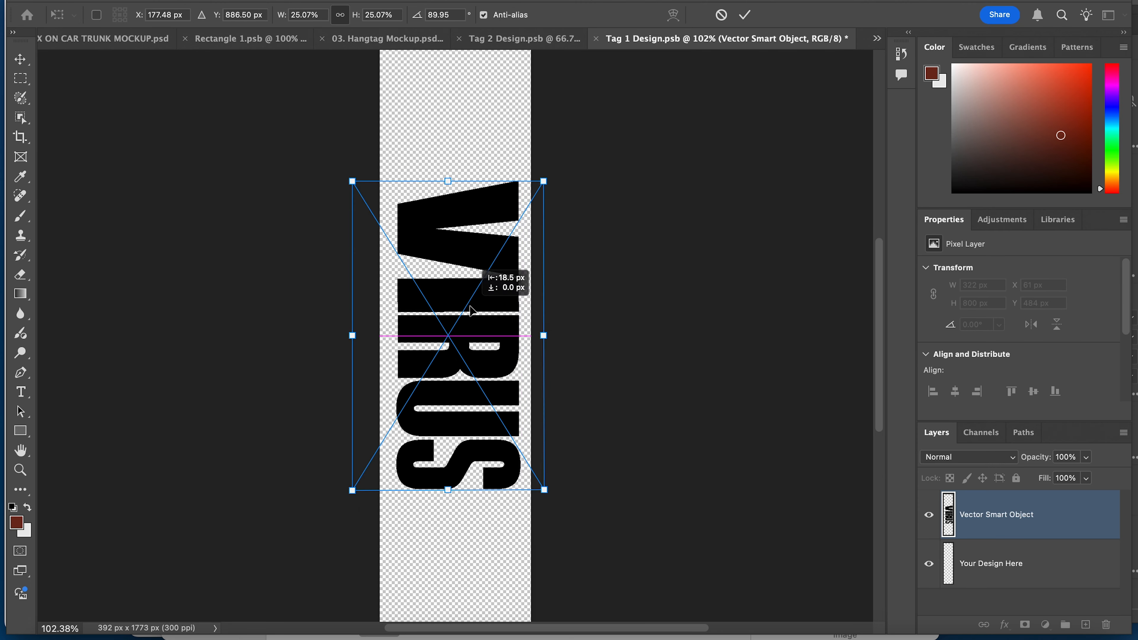